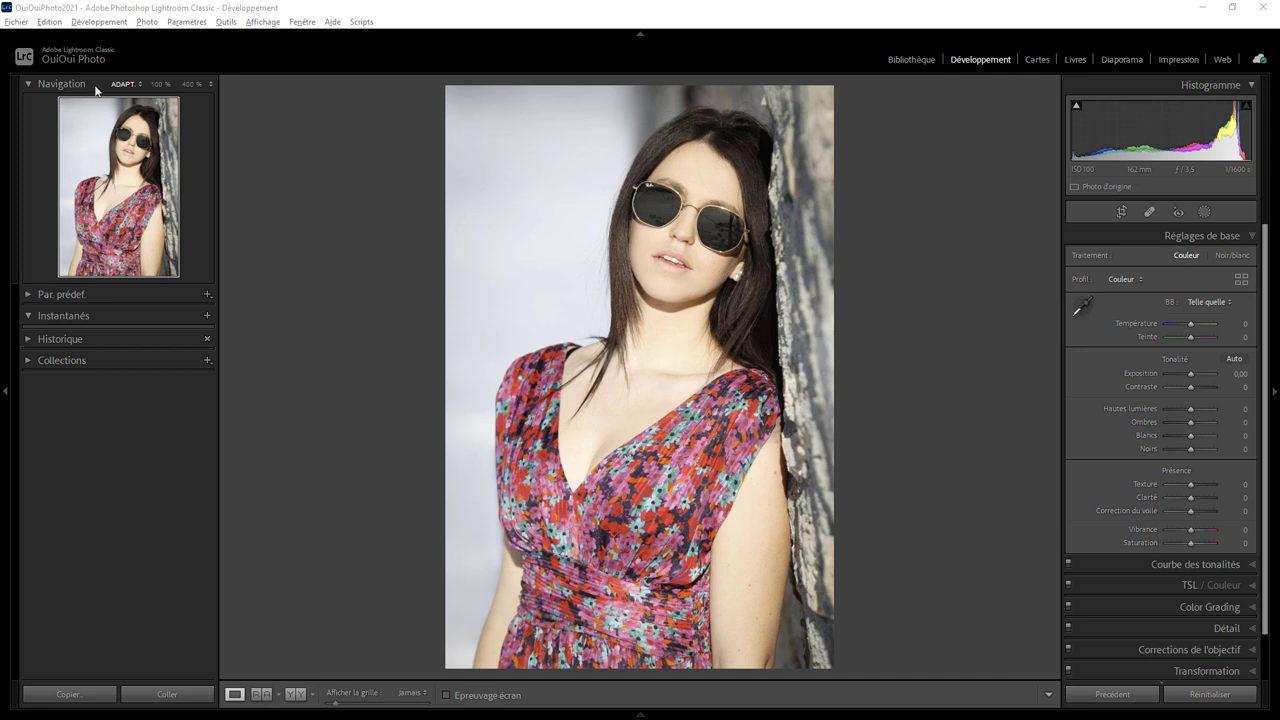
- Start an email of the portrait photo from the File menu
left_click(15, 22)
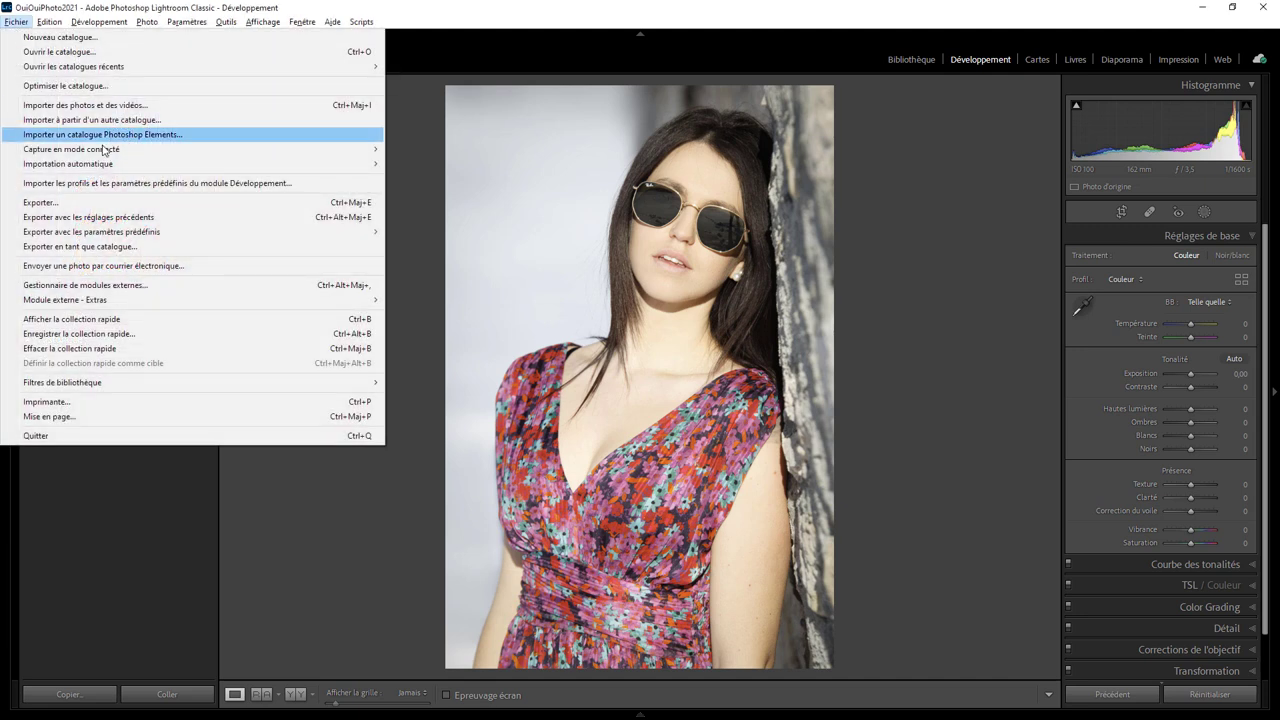
left_click(112, 267)
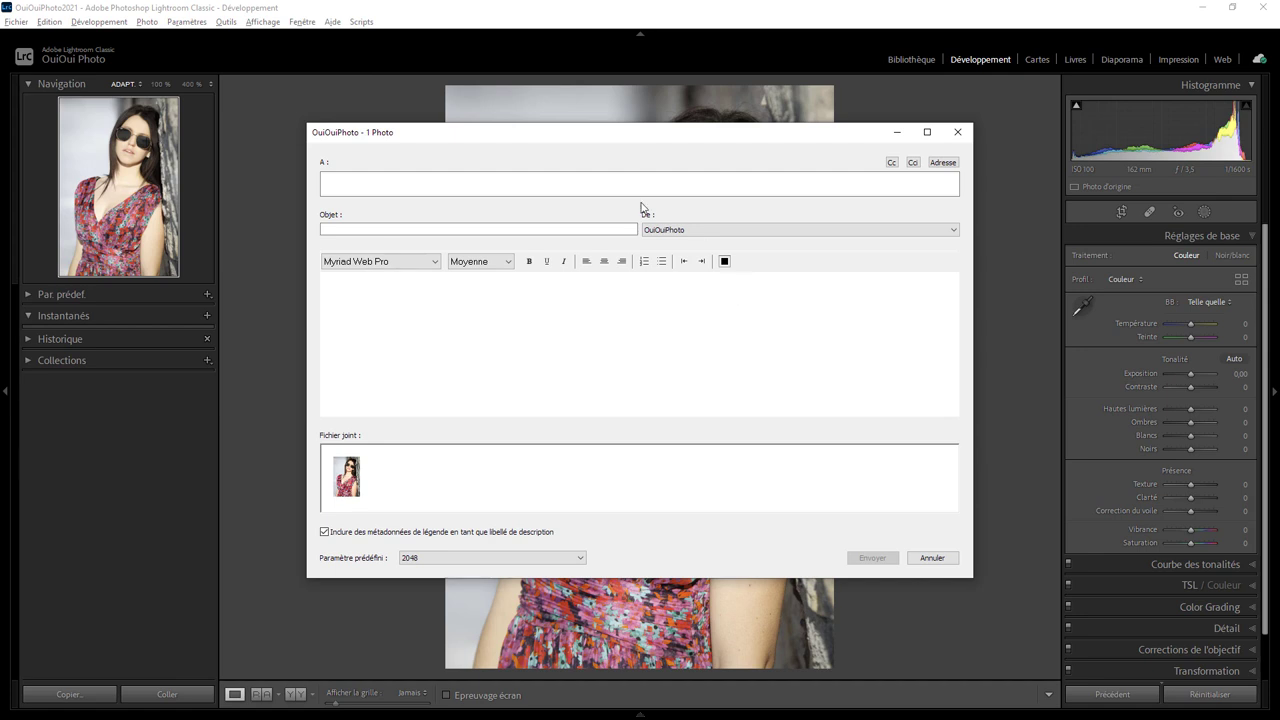
left_click(333, 179)
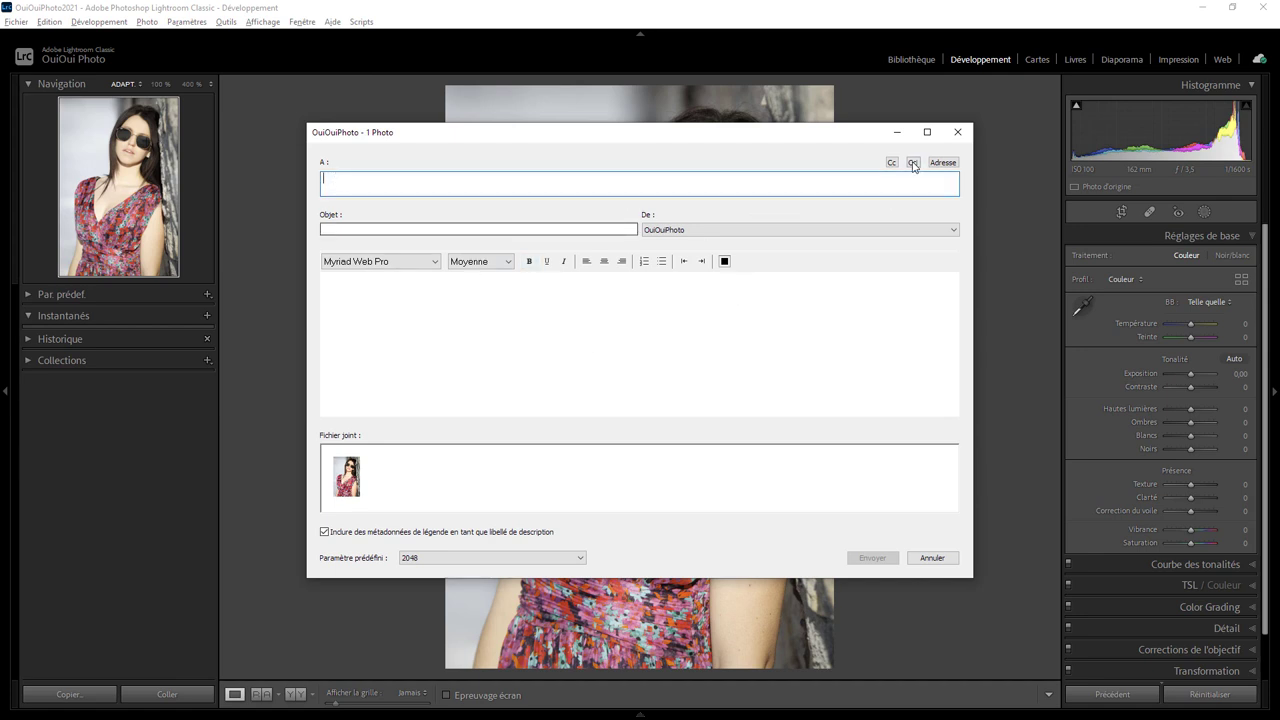
- Show and hide the Cc and Cci lines, then bring up the Lightroom address book
left_click(891, 163)
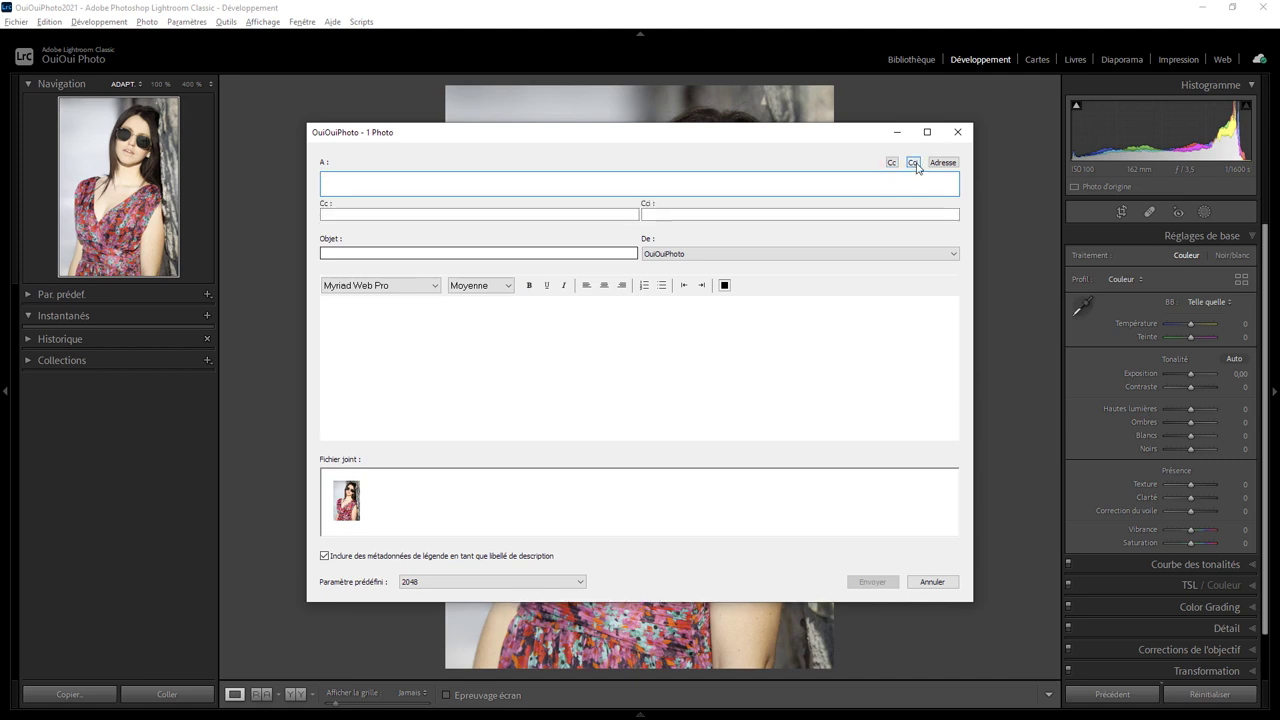
left_click(917, 165)
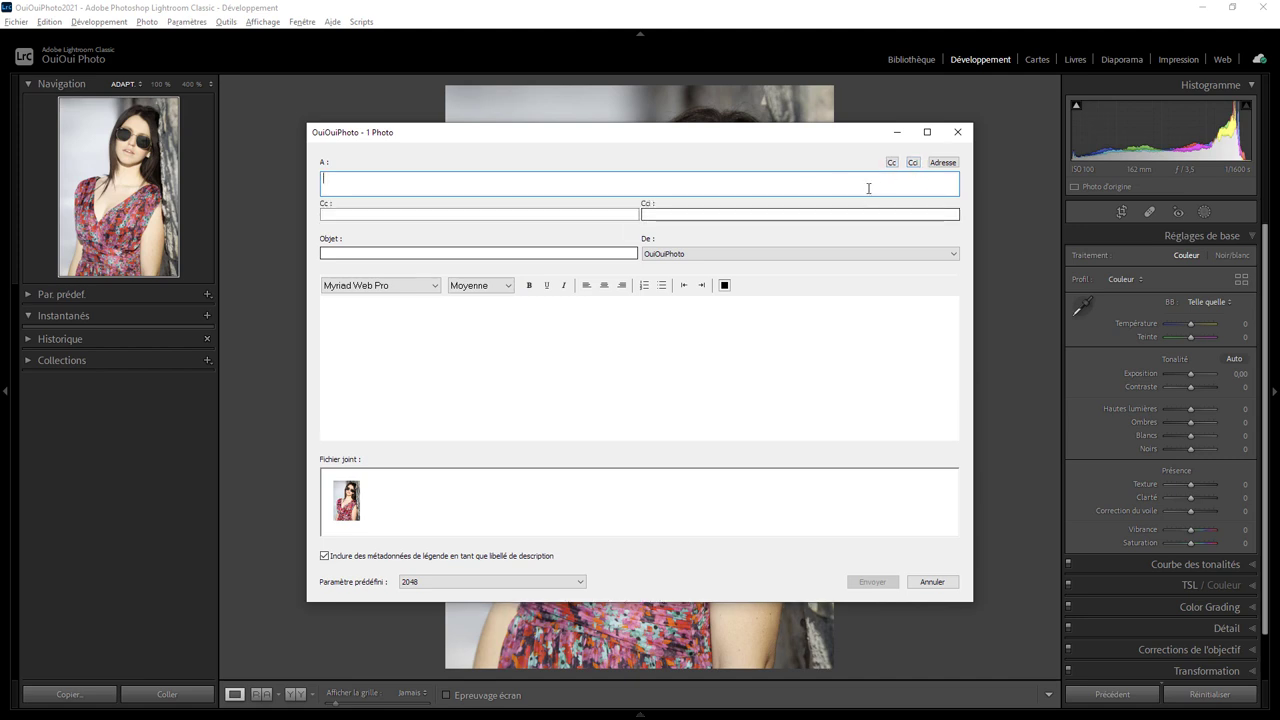
left_click(891, 163)
left_click(912, 163)
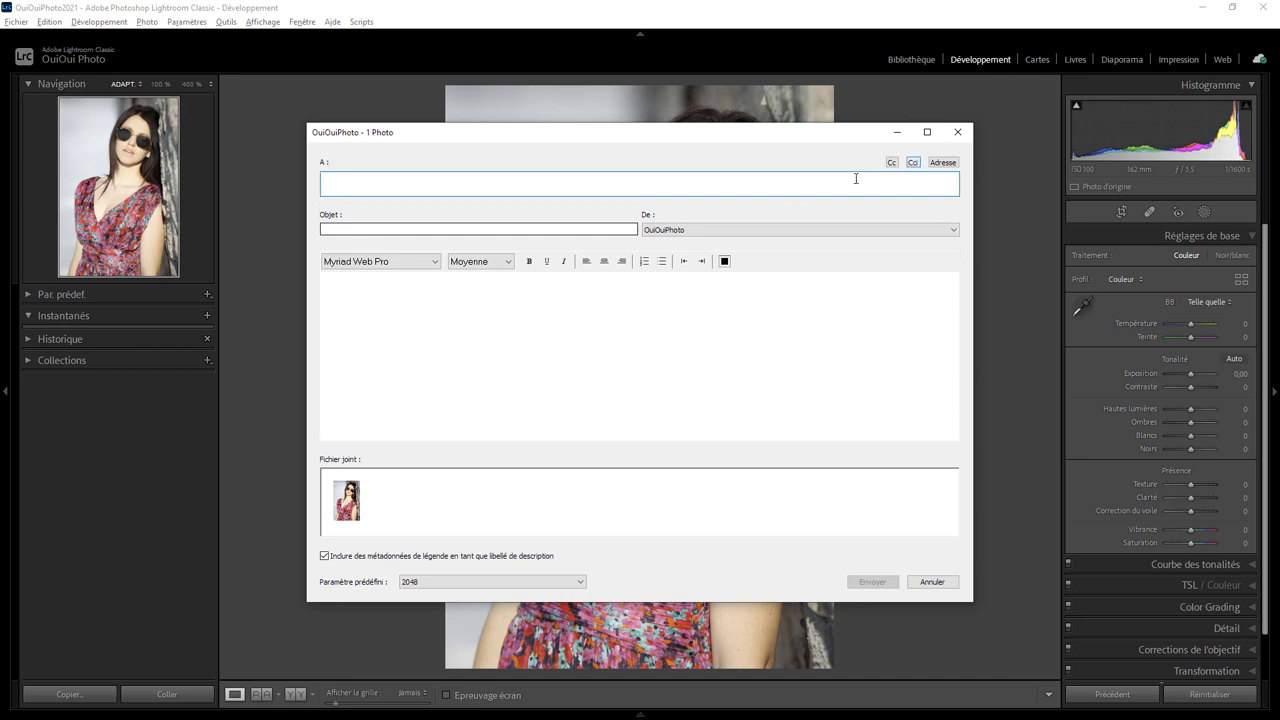
left_click(942, 164)
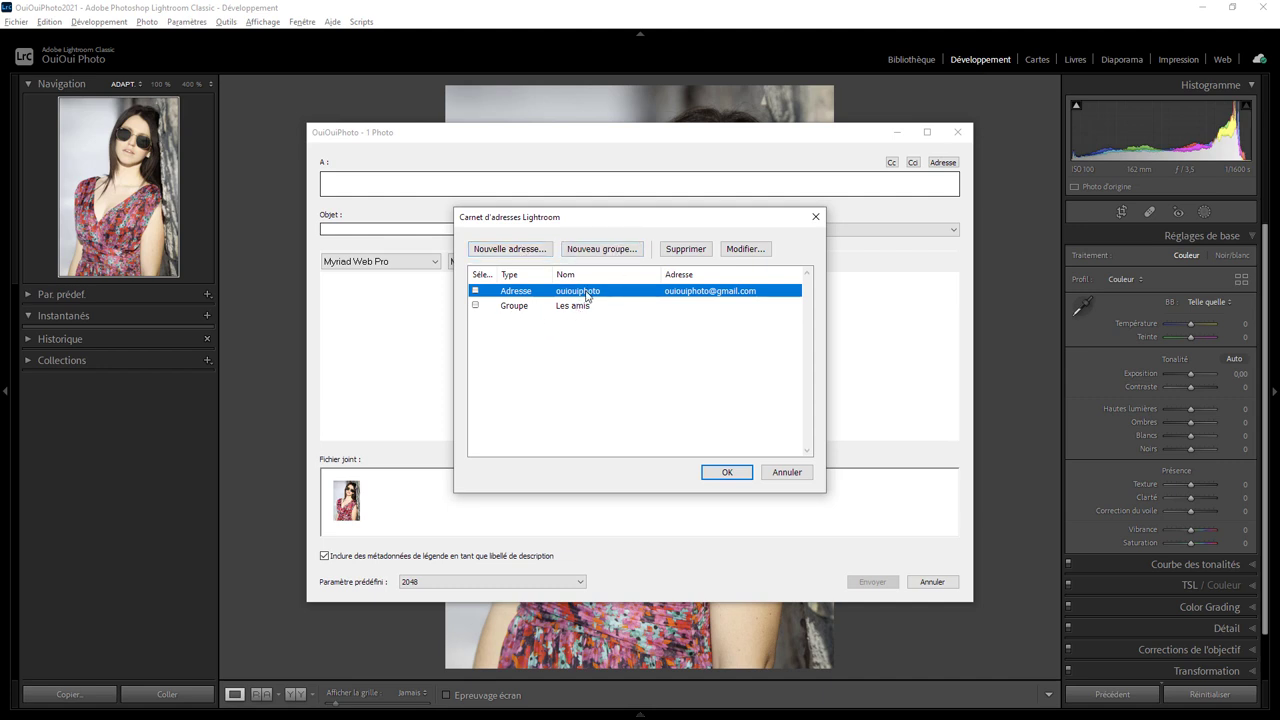
- Save a new contact with a Gmail address in the Lightroom address book
left_click(475, 305)
left_click(475, 305)
left_click(532, 251)
type("Mirou")
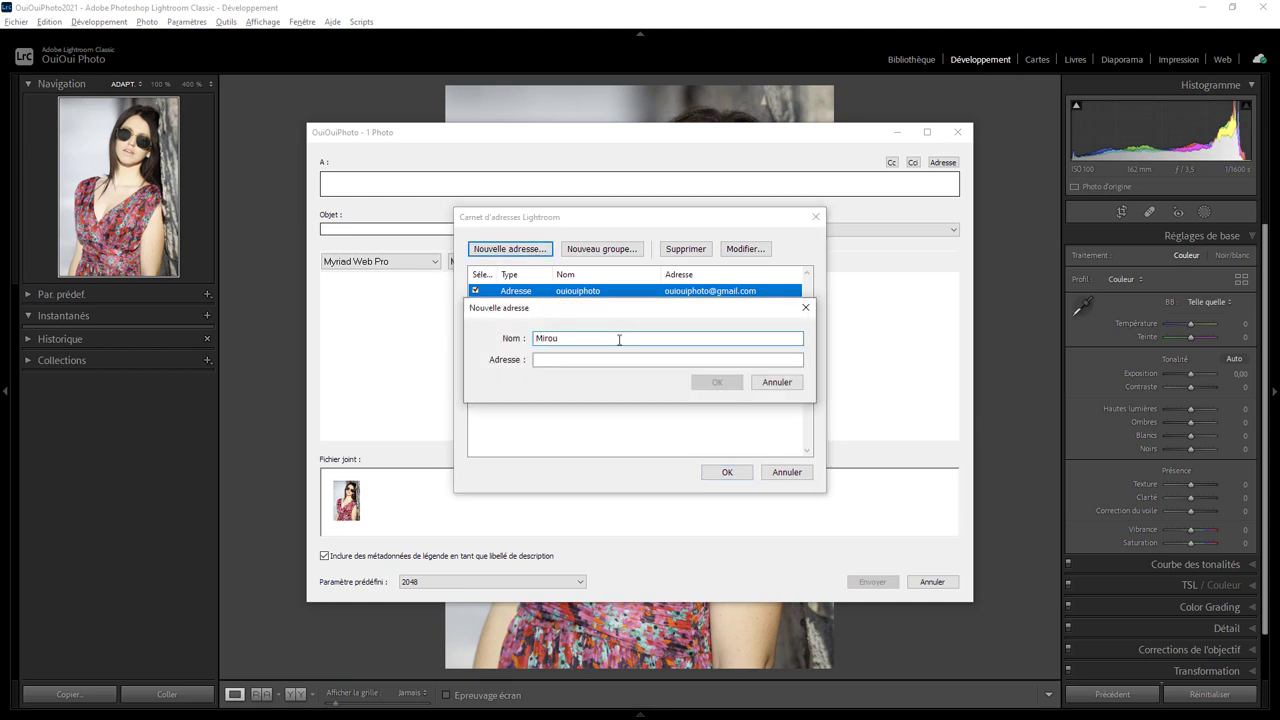
left_click(635, 358)
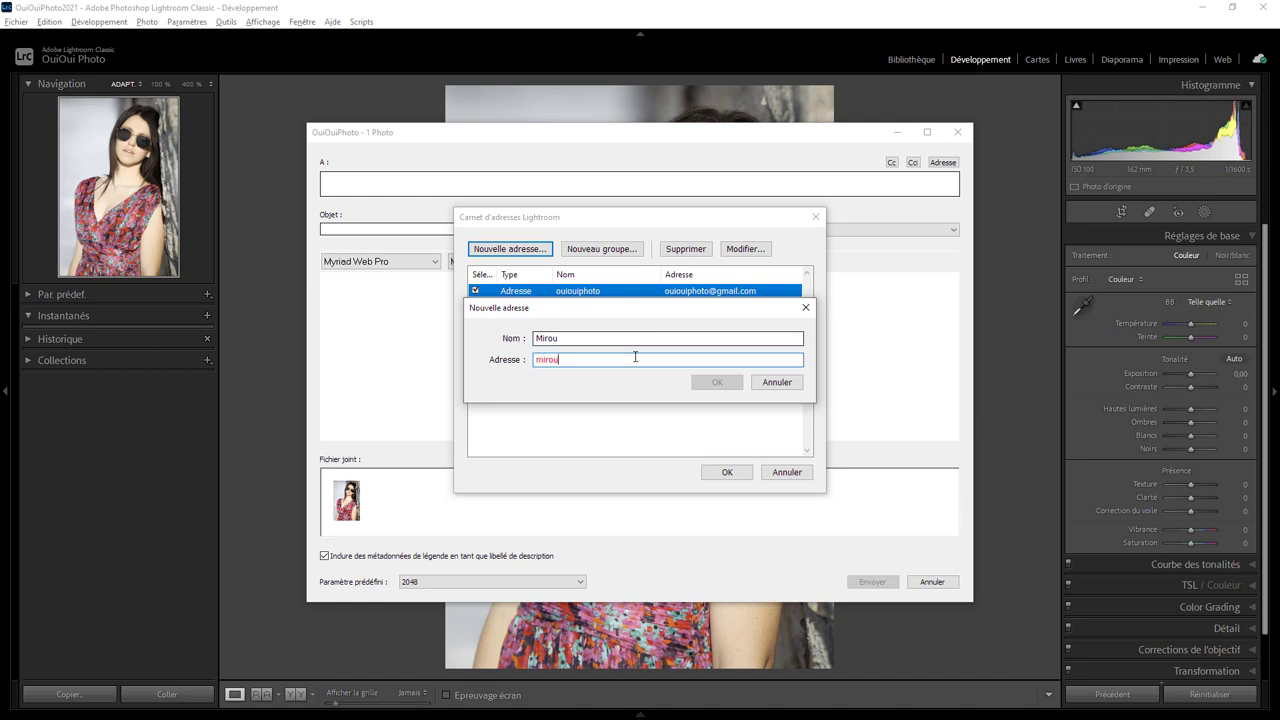
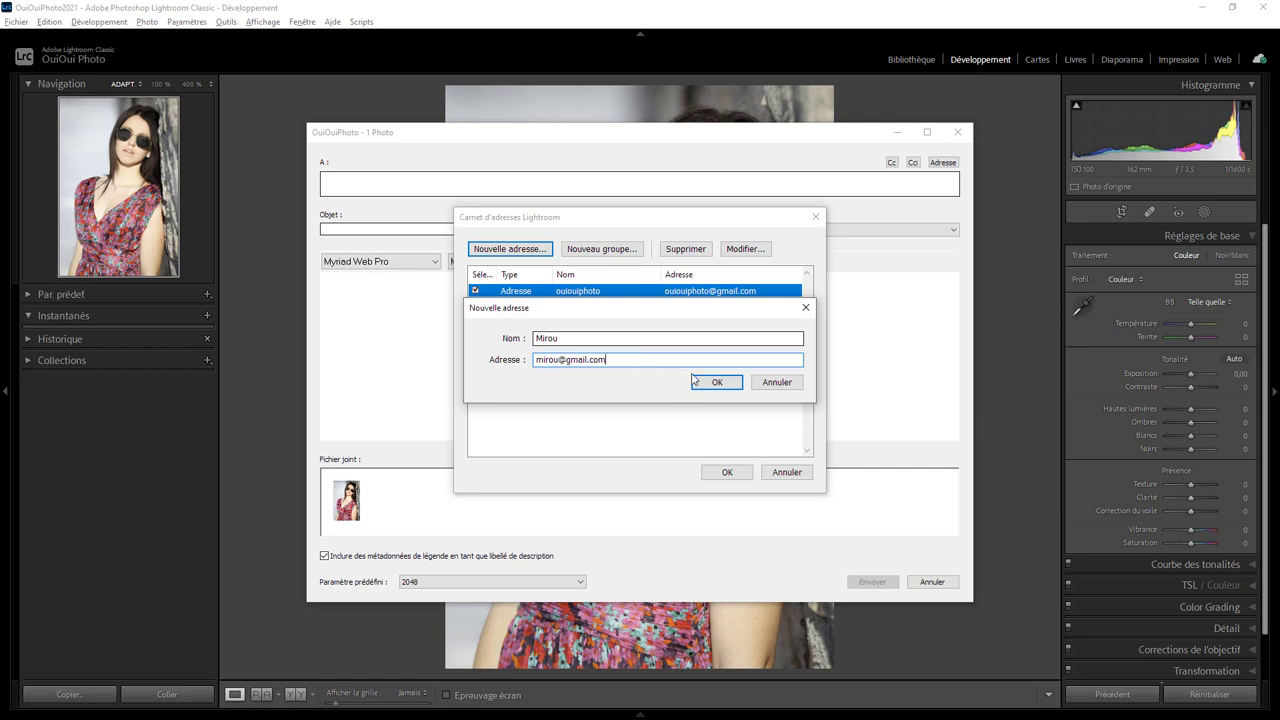
left_click(729, 382)
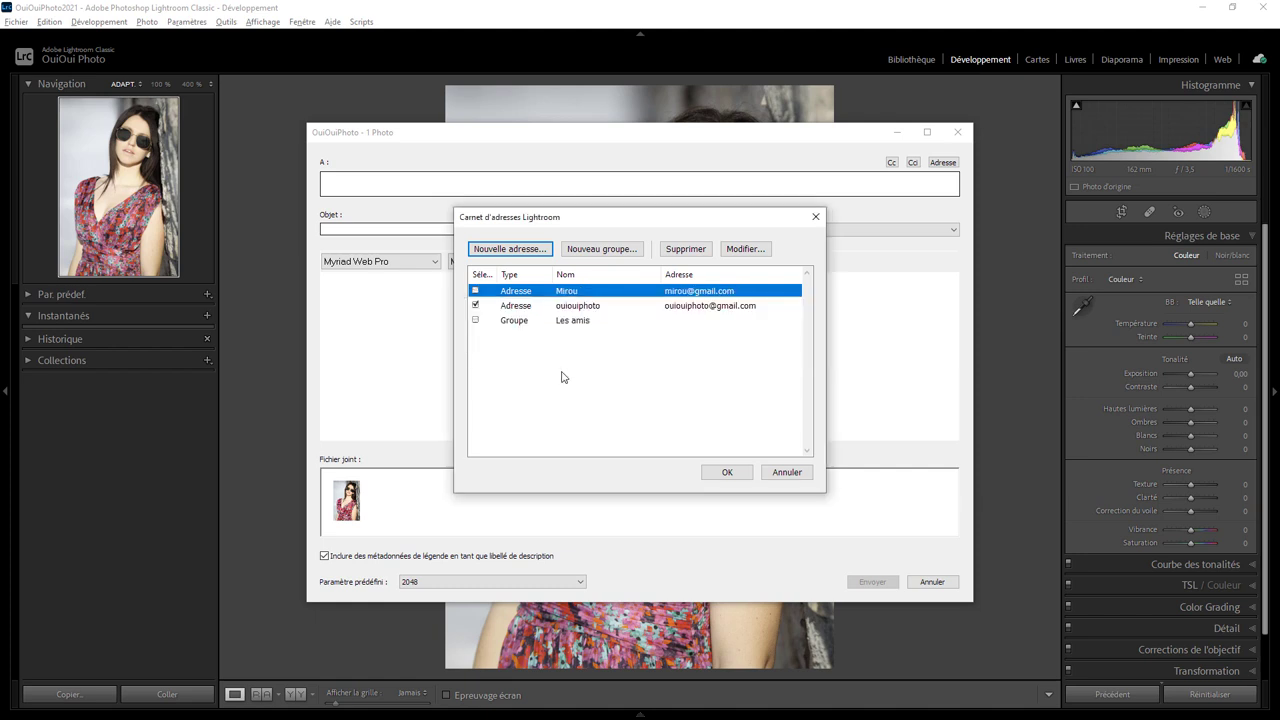
- Add the new contact to the Les amis group and use that group as recipients
left_click(494, 323)
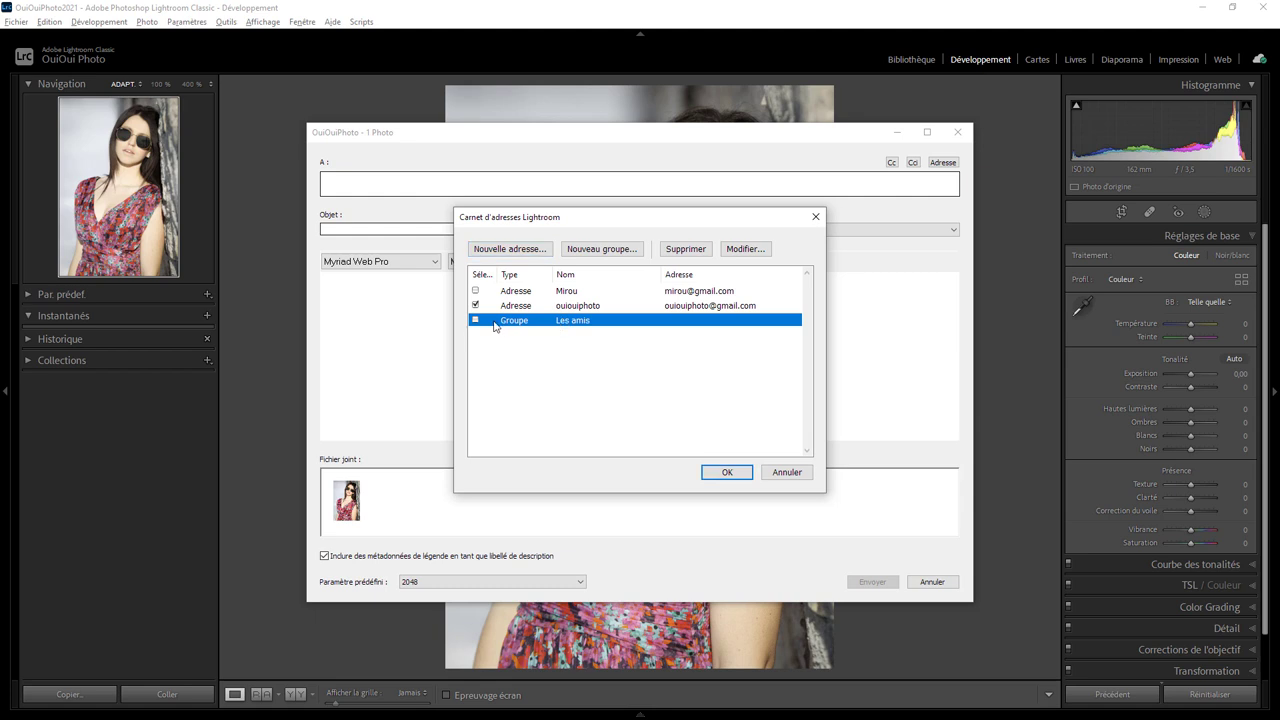
left_click(741, 251)
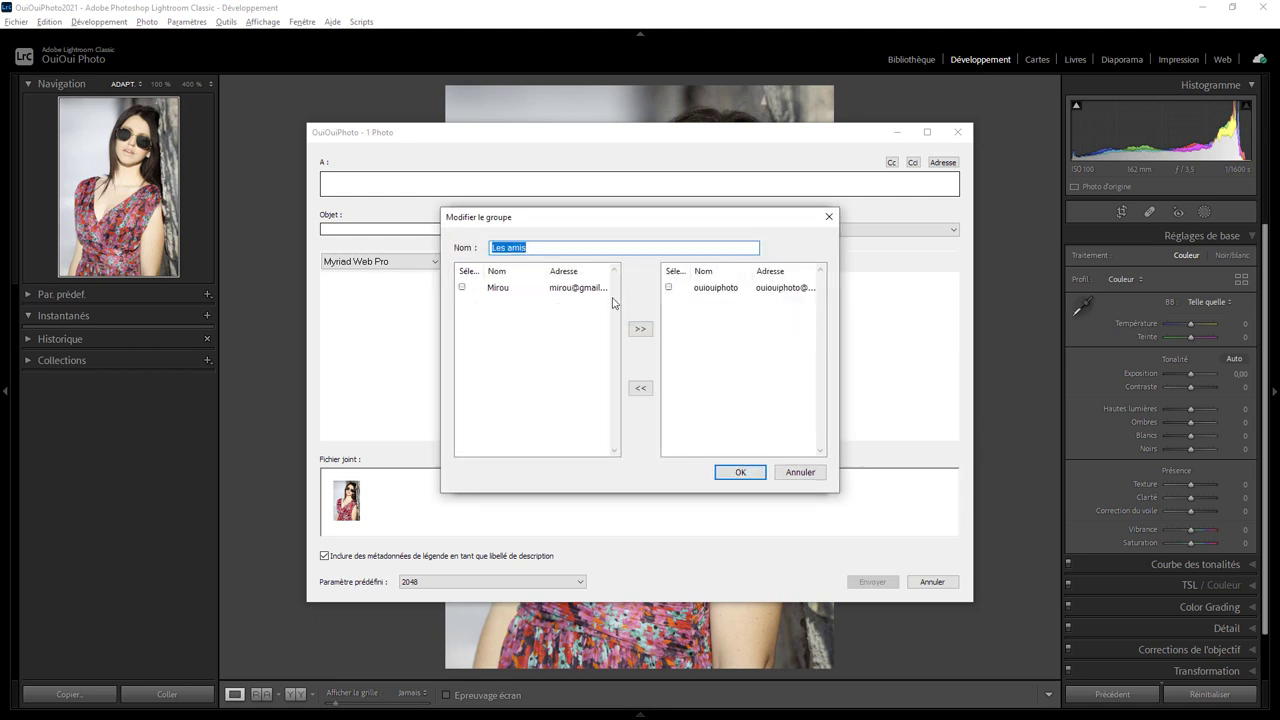
left_click(461, 287)
left_click(640, 328)
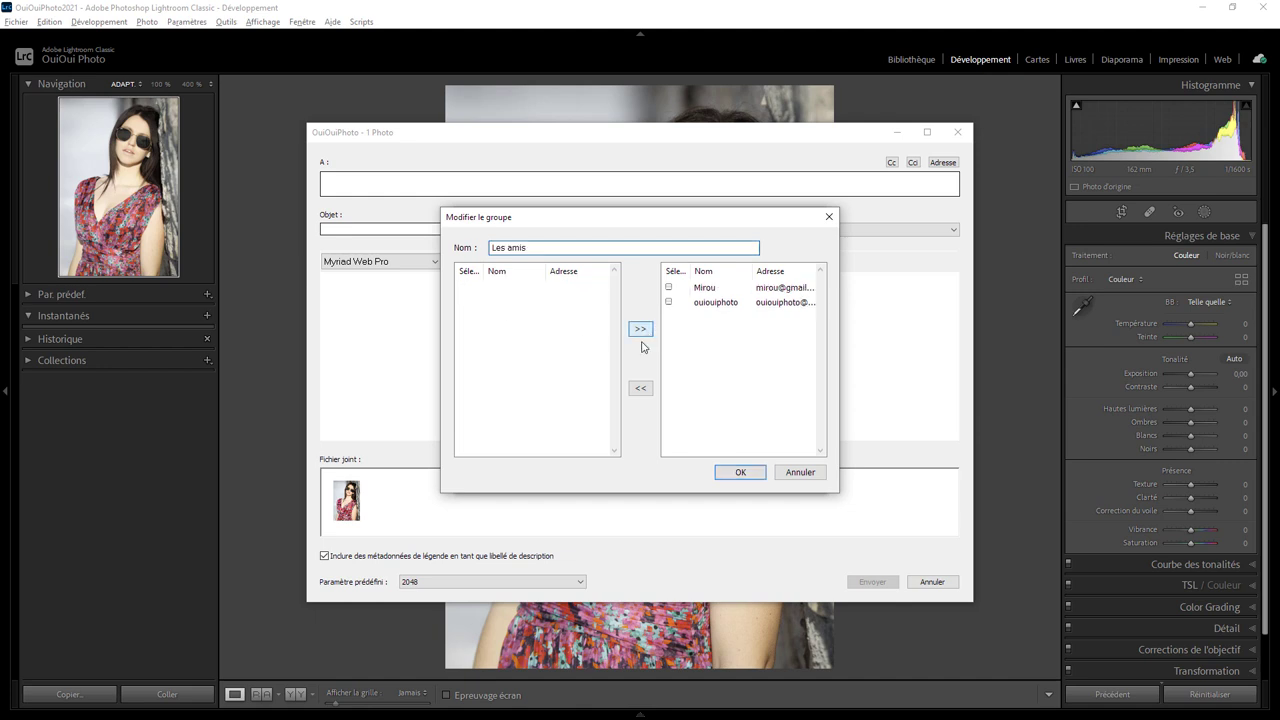
left_click(752, 471)
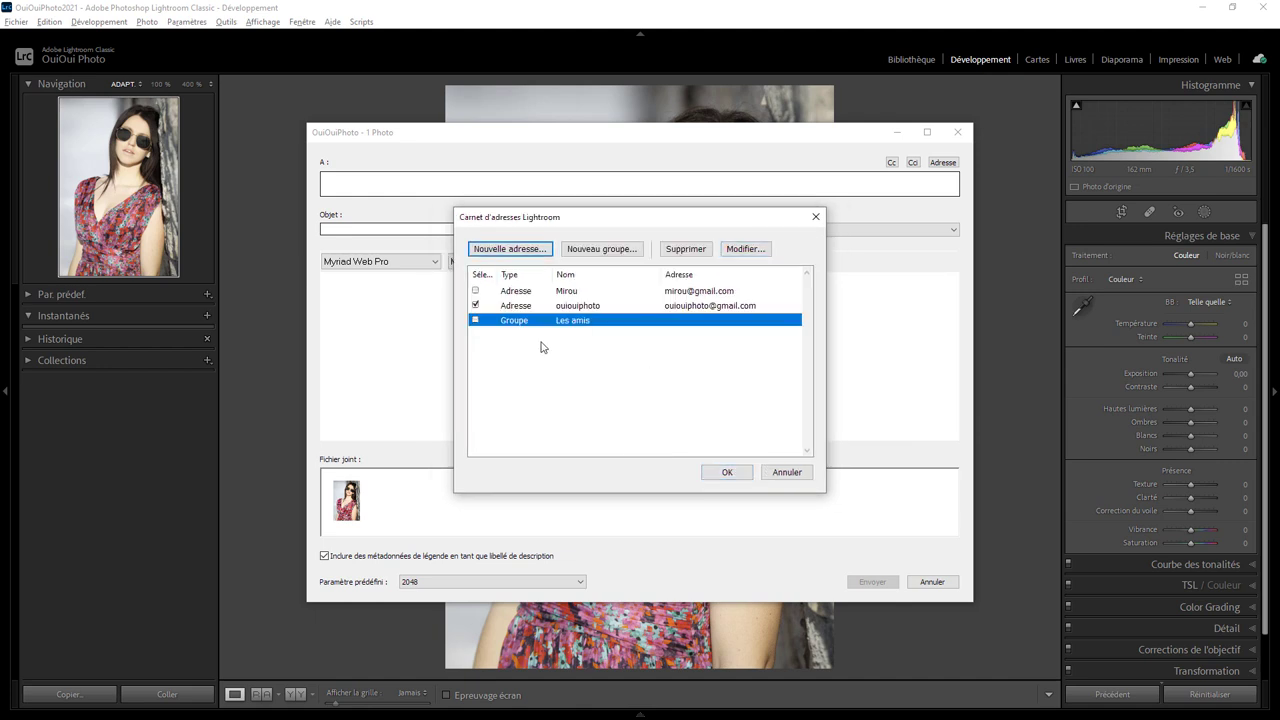
left_click(475, 305)
left_click(731, 474)
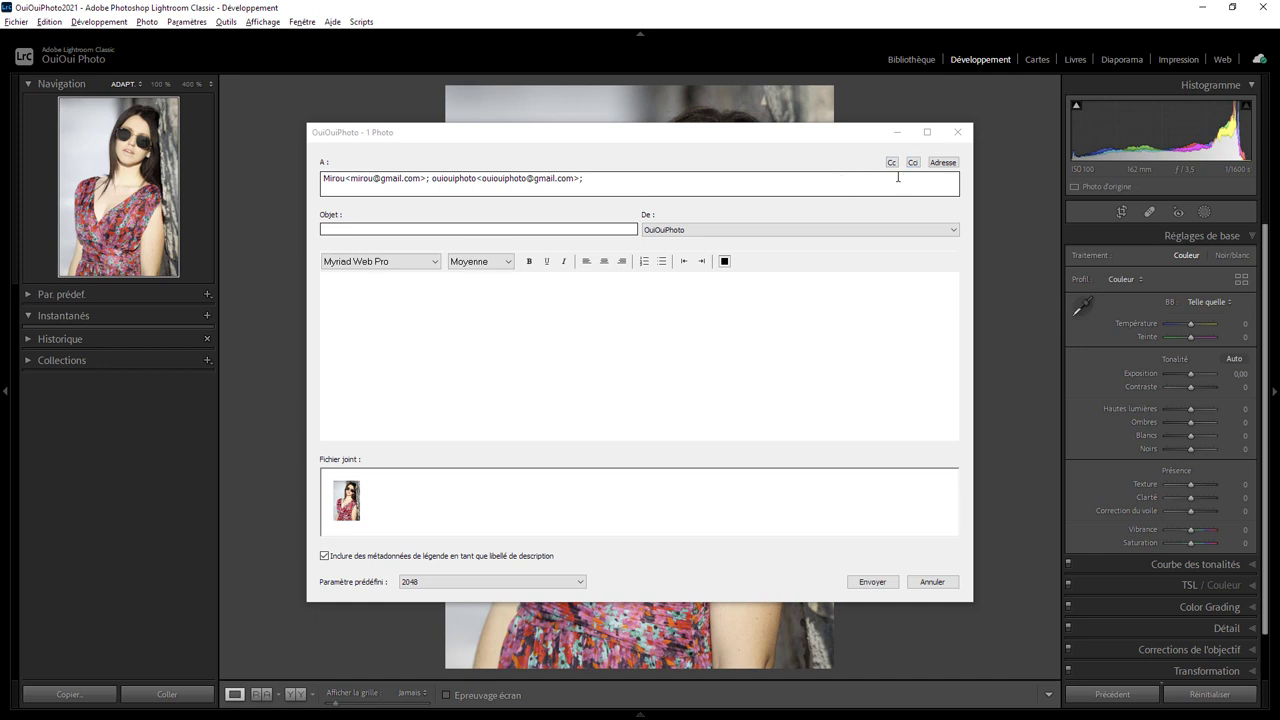
- Enter the subject 'Test de photo' and type 'Bonjour' as the message body
left_click(414, 228)
type("Test de photo")
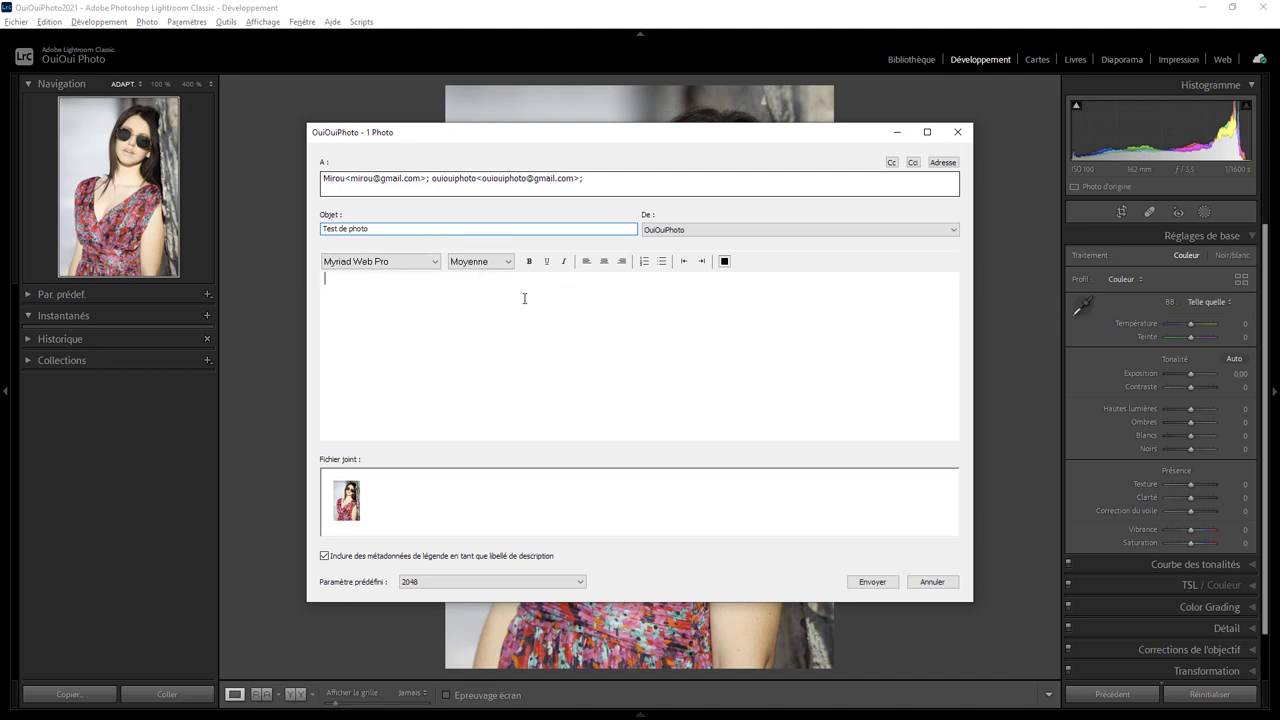
left_click(524, 298)
type("B")
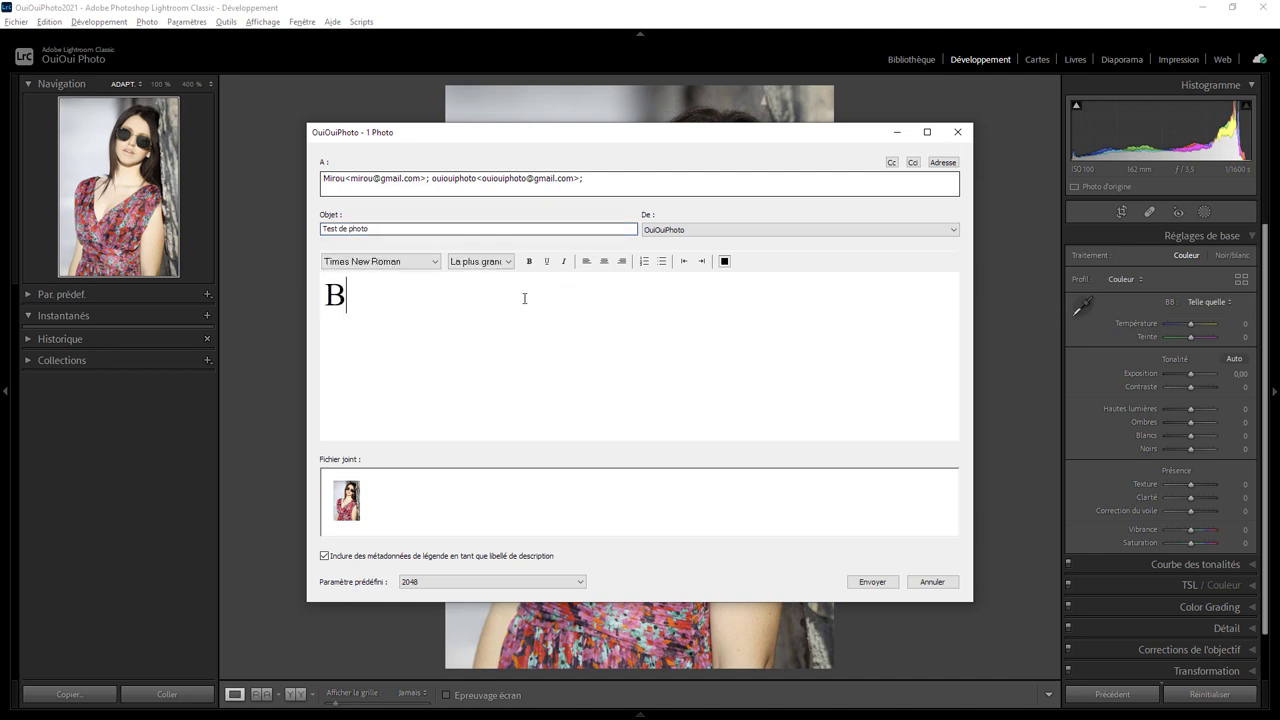
type("ionjour")
key("BackSpace")
key("BackSpace")
key("BackSpace")
key("BackSpace")
key("BackSpace")
key("BackSpace")
key("BackSpace")
type("onjour")
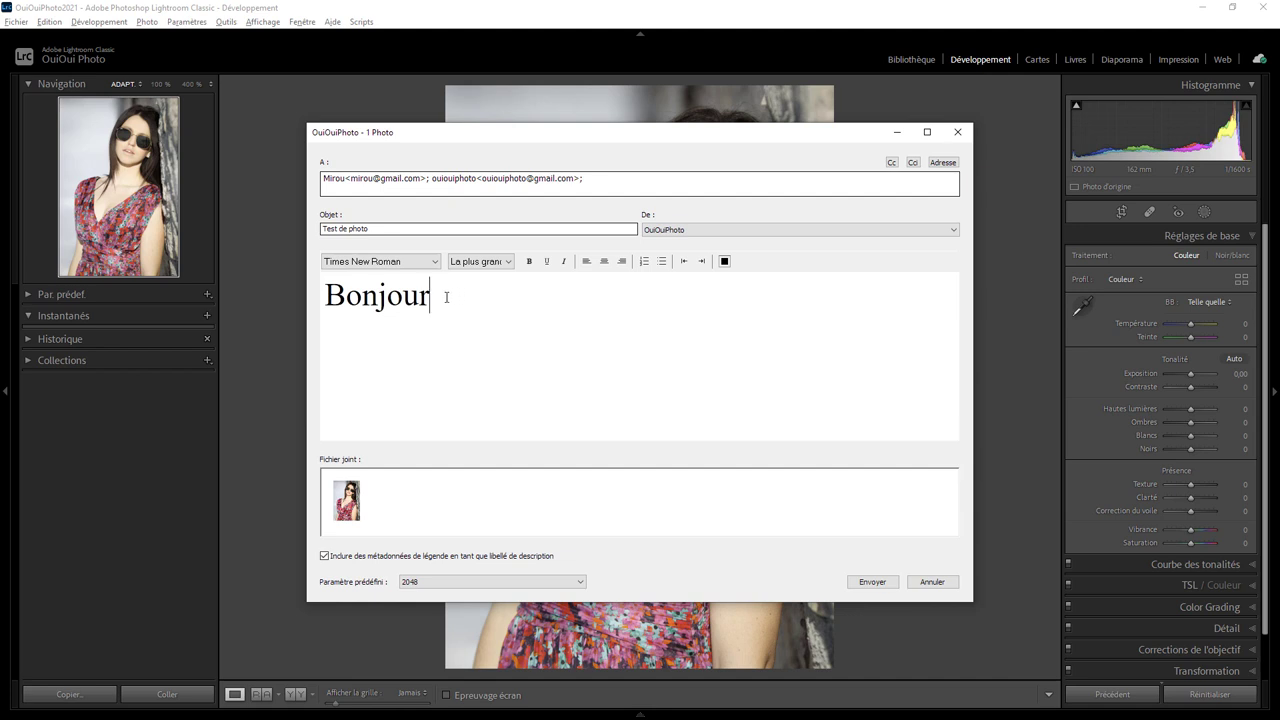
- Set 'Bonjour' in Verdana at the Très petite size
left_click_drag(444, 296, 302, 305)
left_click(408, 261)
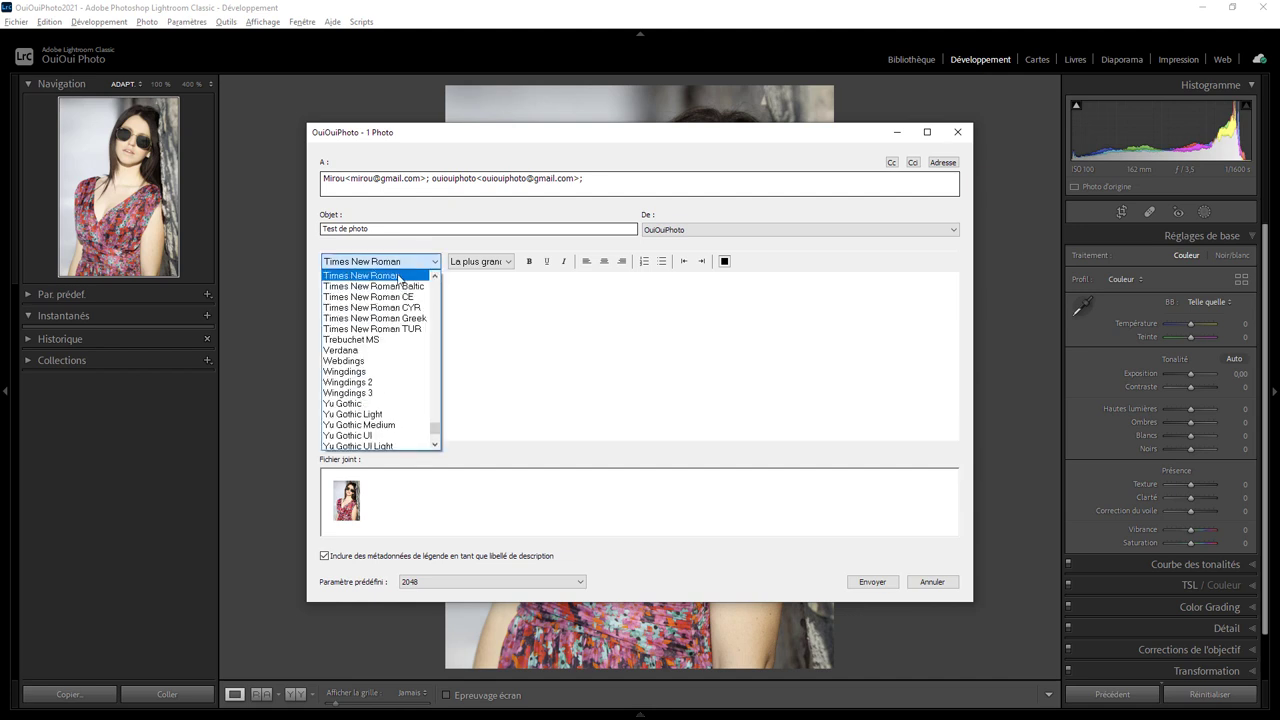
left_click(365, 350)
left_click(479, 261)
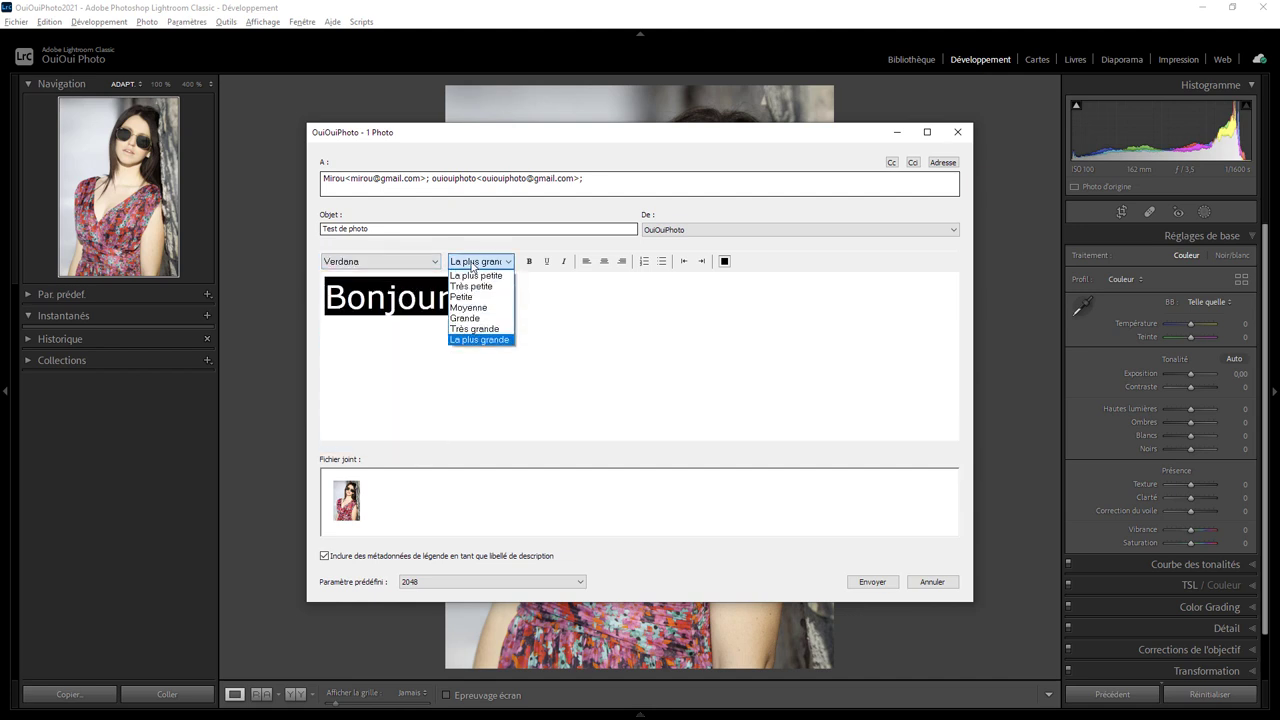
left_click(481, 286)
- Make 'Bonjour' bold, italic, underlined, right-aligned and maroon
left_click(529, 262)
left_click(548, 264)
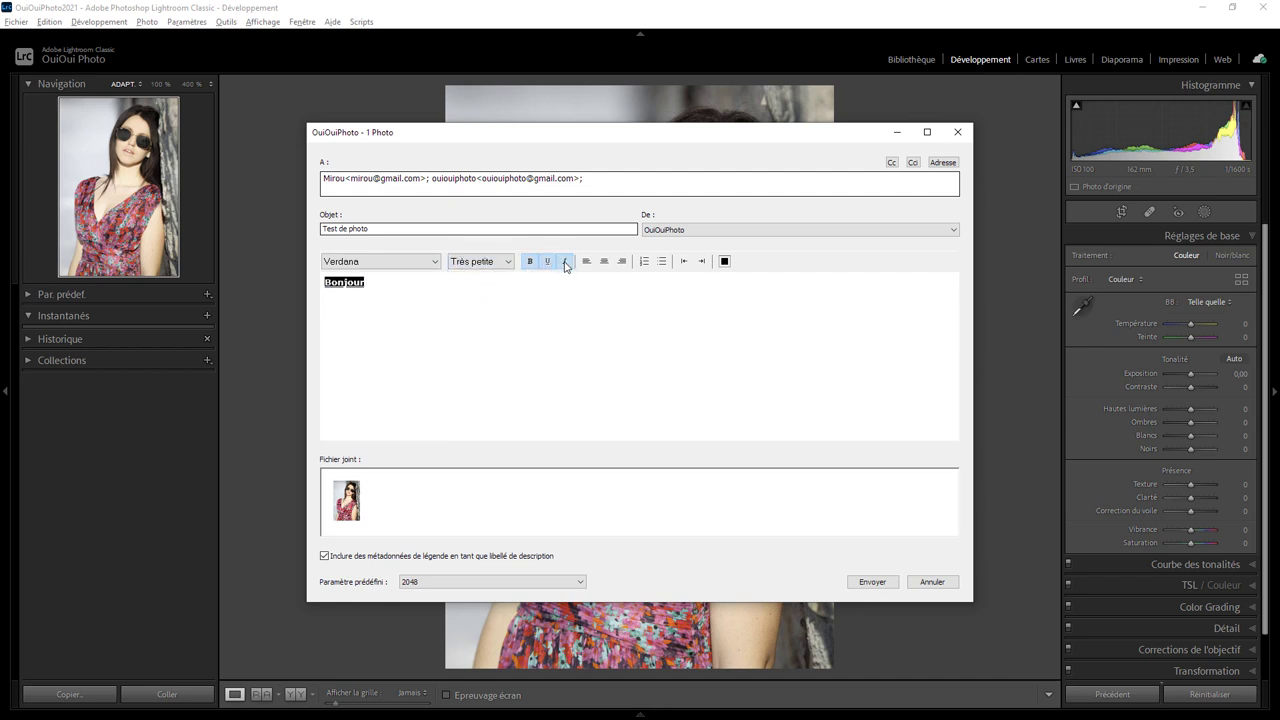
left_click(622, 261)
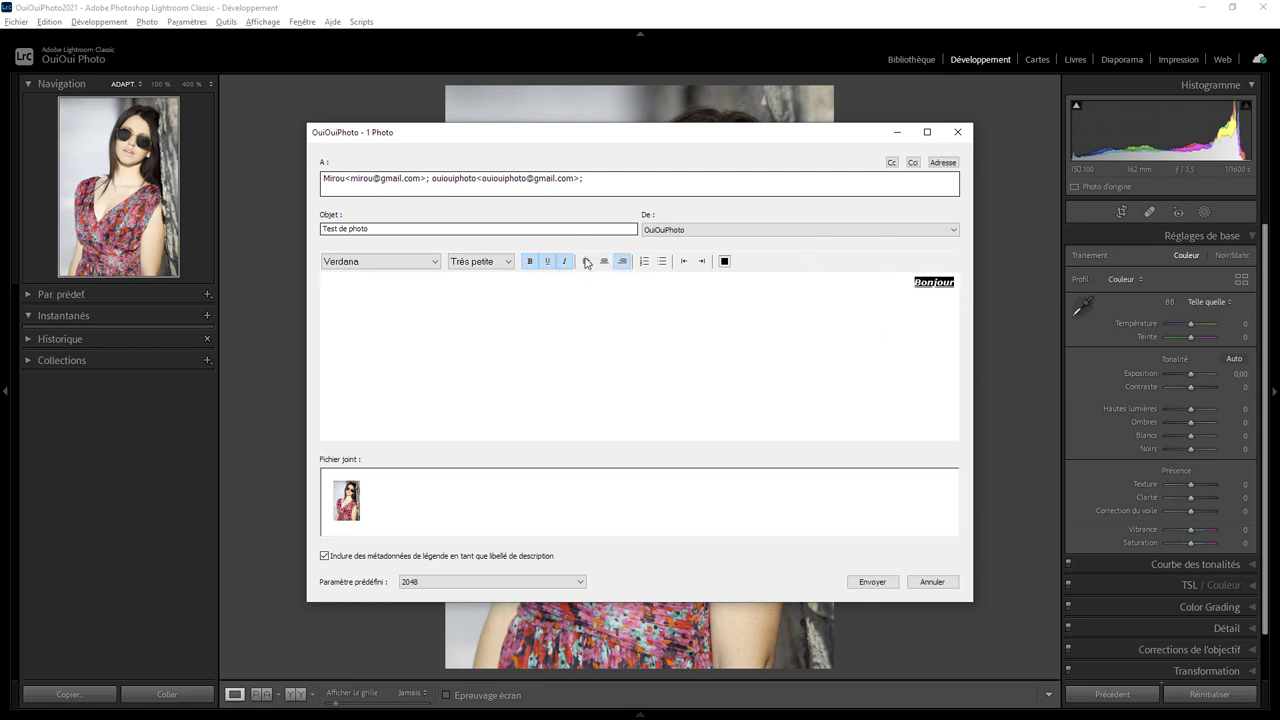
left_click(725, 261)
left_click(609, 325)
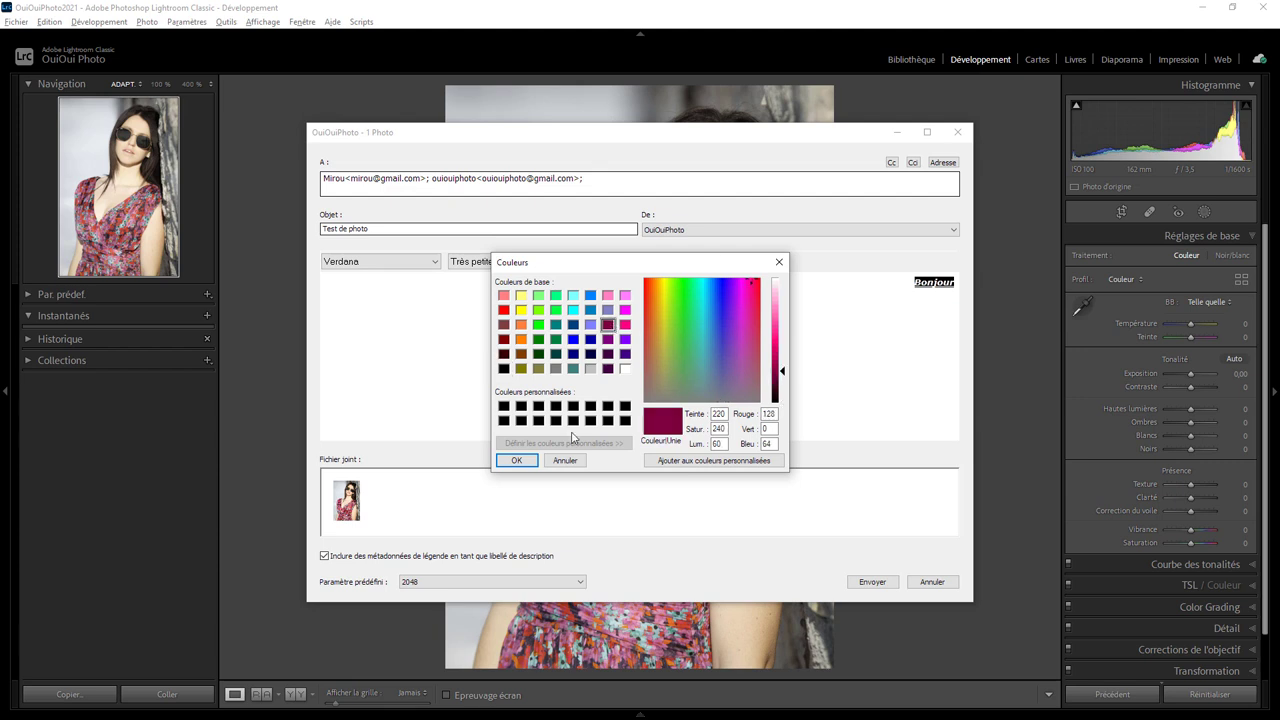
left_click(516, 460)
left_click(733, 323)
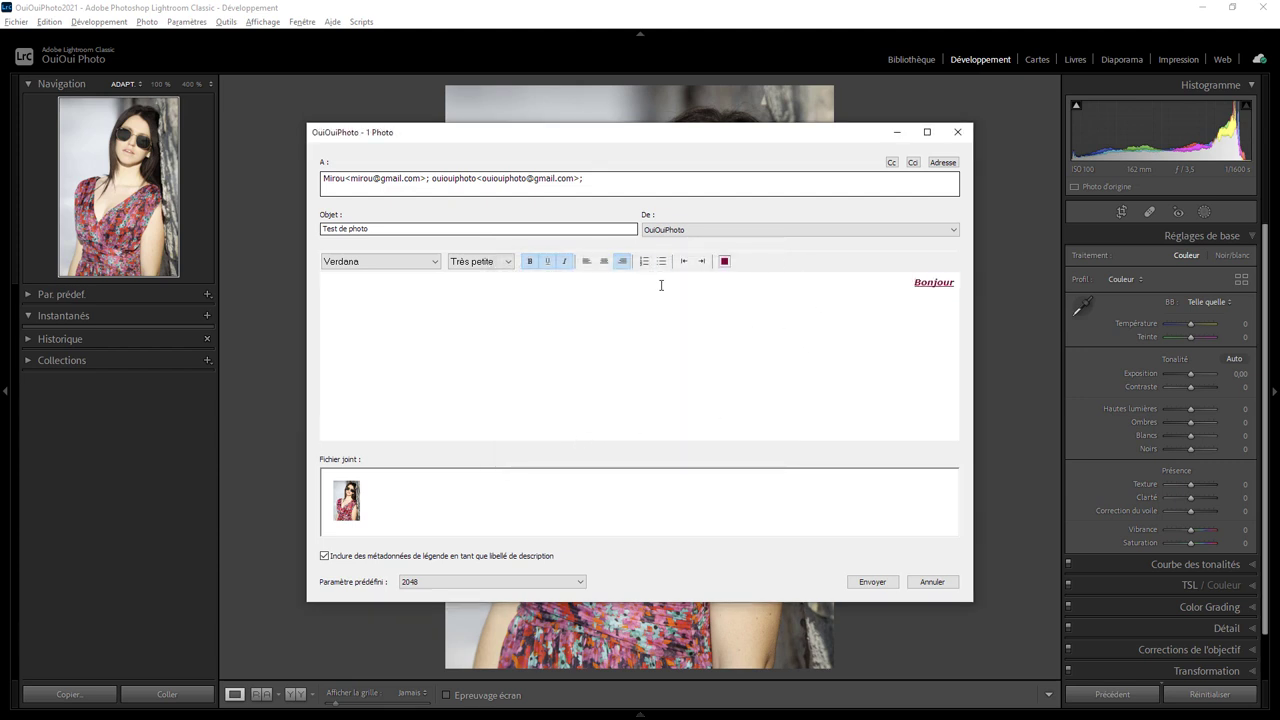
- Left-align 'Bonjour', include caption metadata as the description, and list the size presets
left_click(586, 261)
left_click(341, 558)
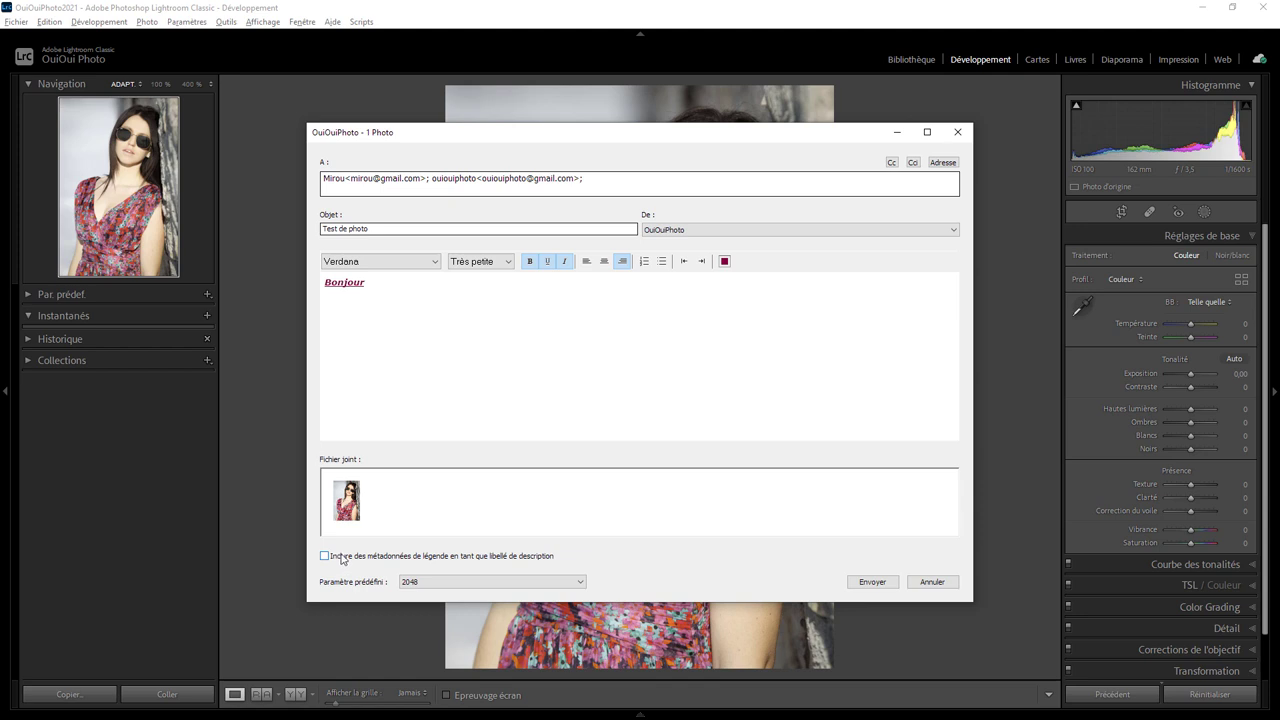
left_click(479, 582)
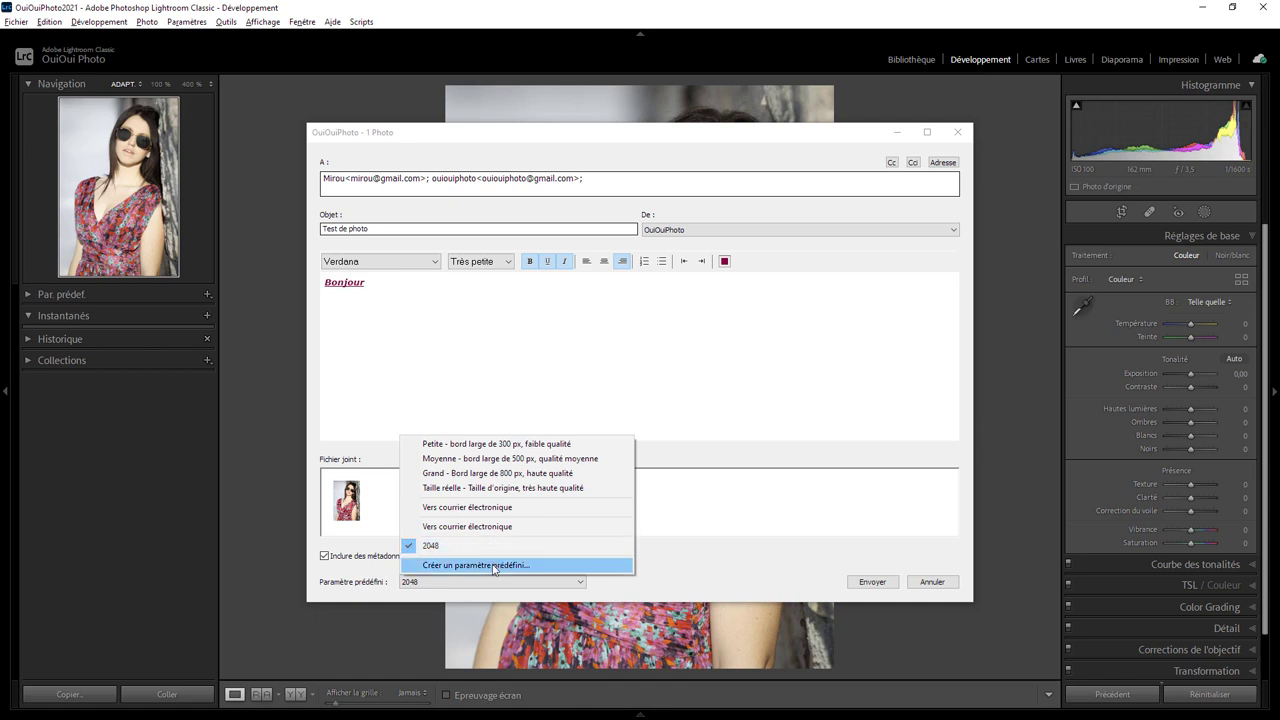
- Select the Par mail 2048 preset and limit the file size to 1000 K
left_click(494, 566)
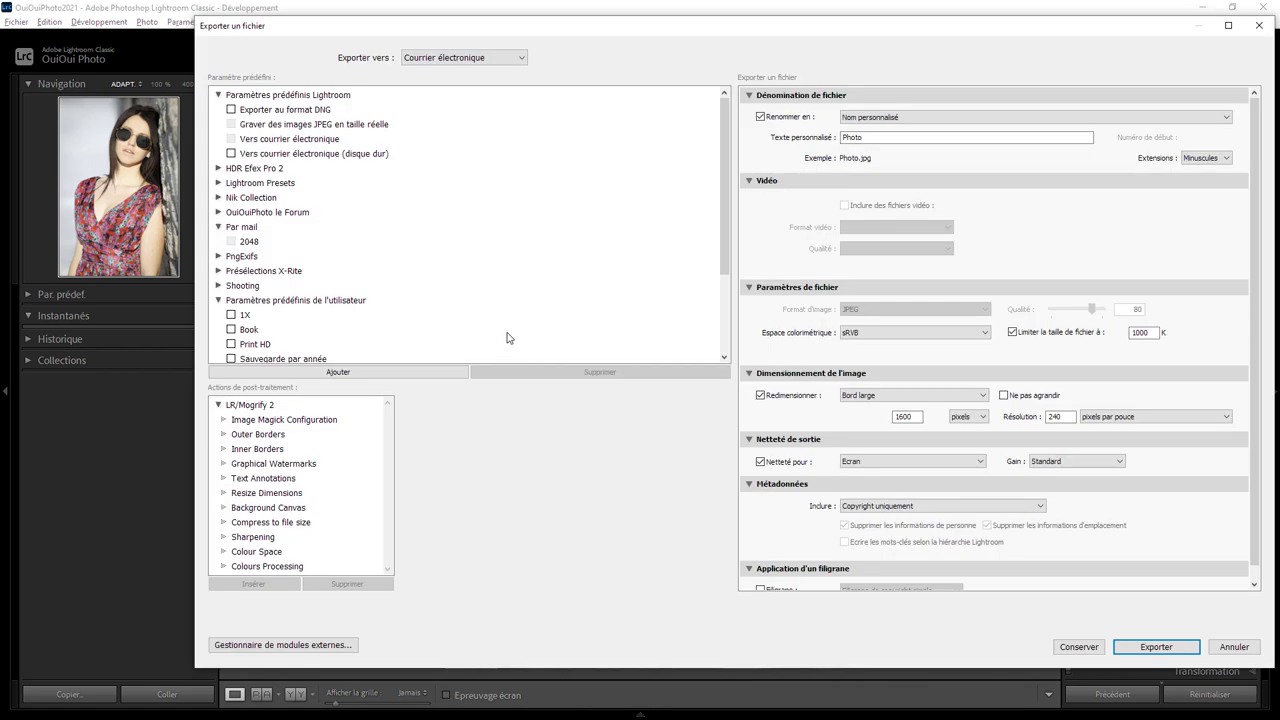
left_click(250, 243)
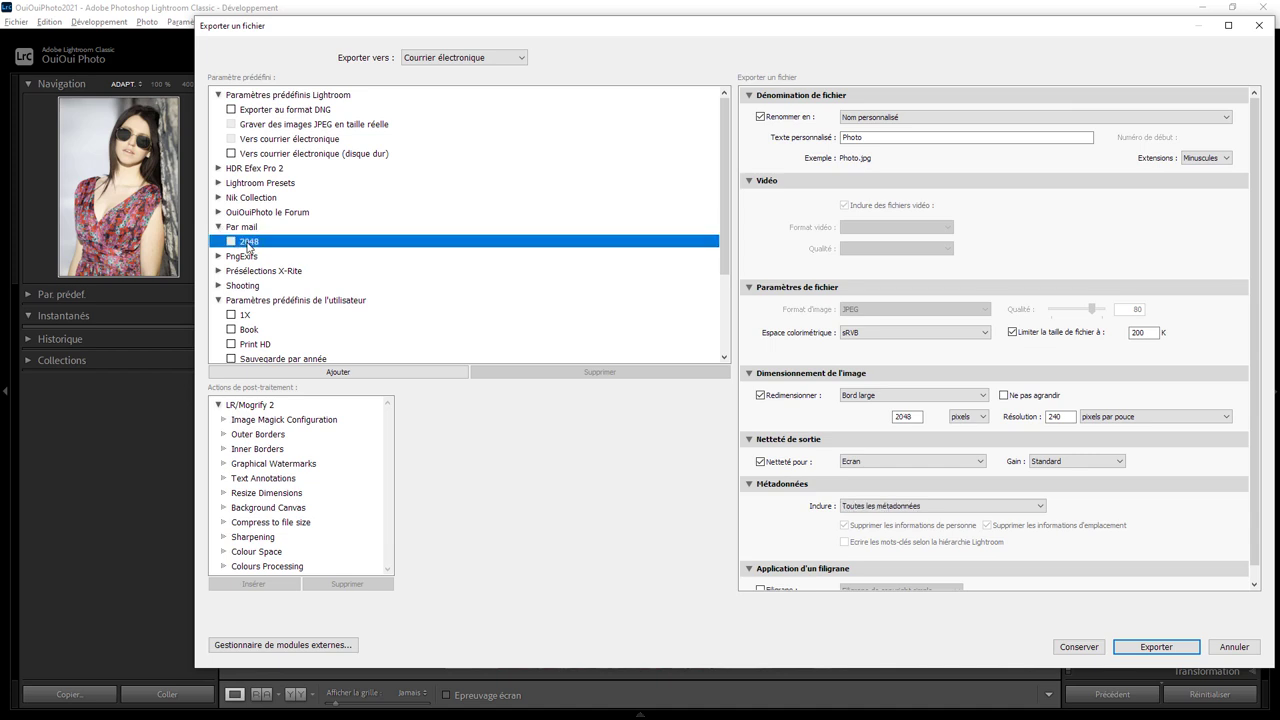
left_click(912, 416)
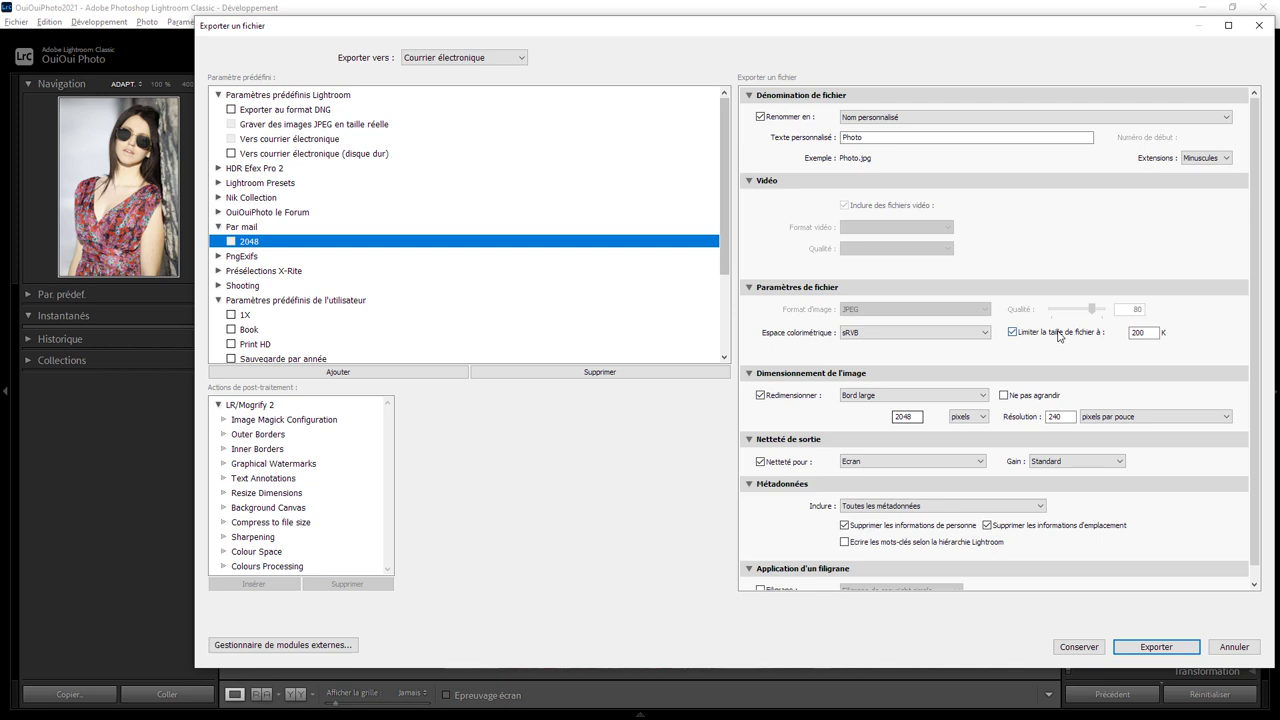
left_click(1153, 333)
double_click(1140, 333)
type("1000")
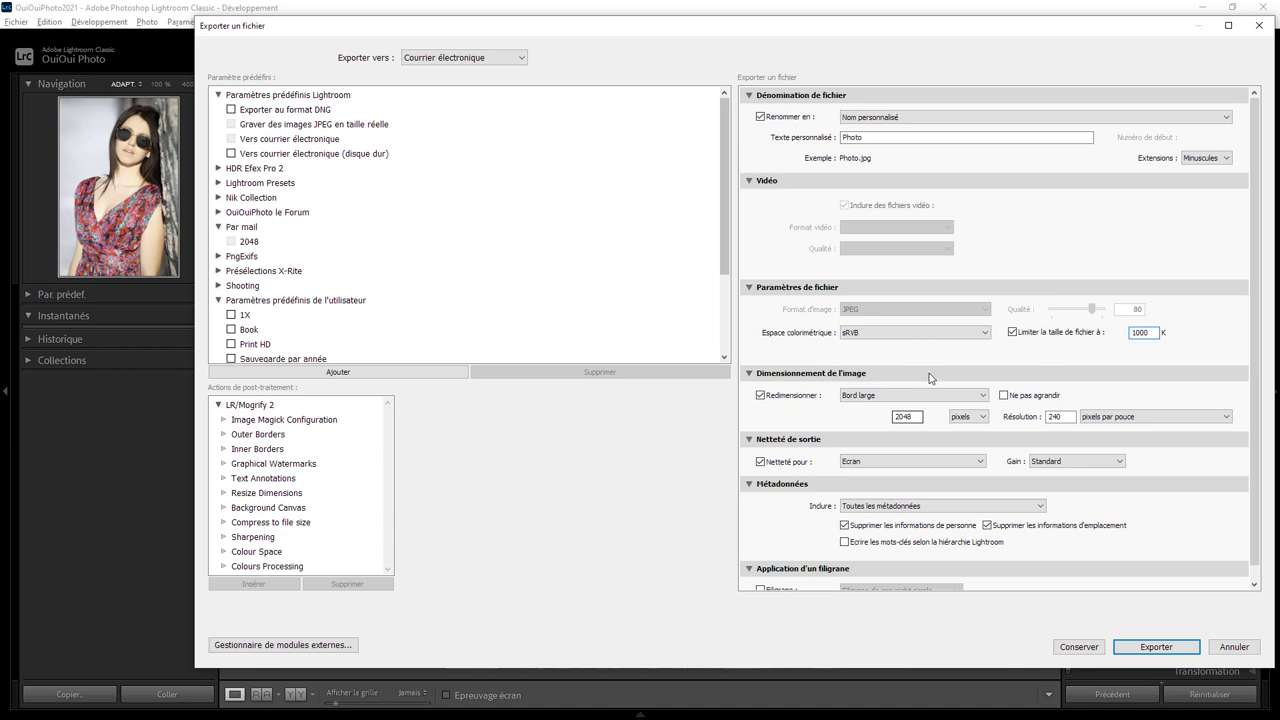
double_click(1062, 416)
- Update the 2048 preset with current settings and set the long edge to 1080 pixels
right_click(255, 243)
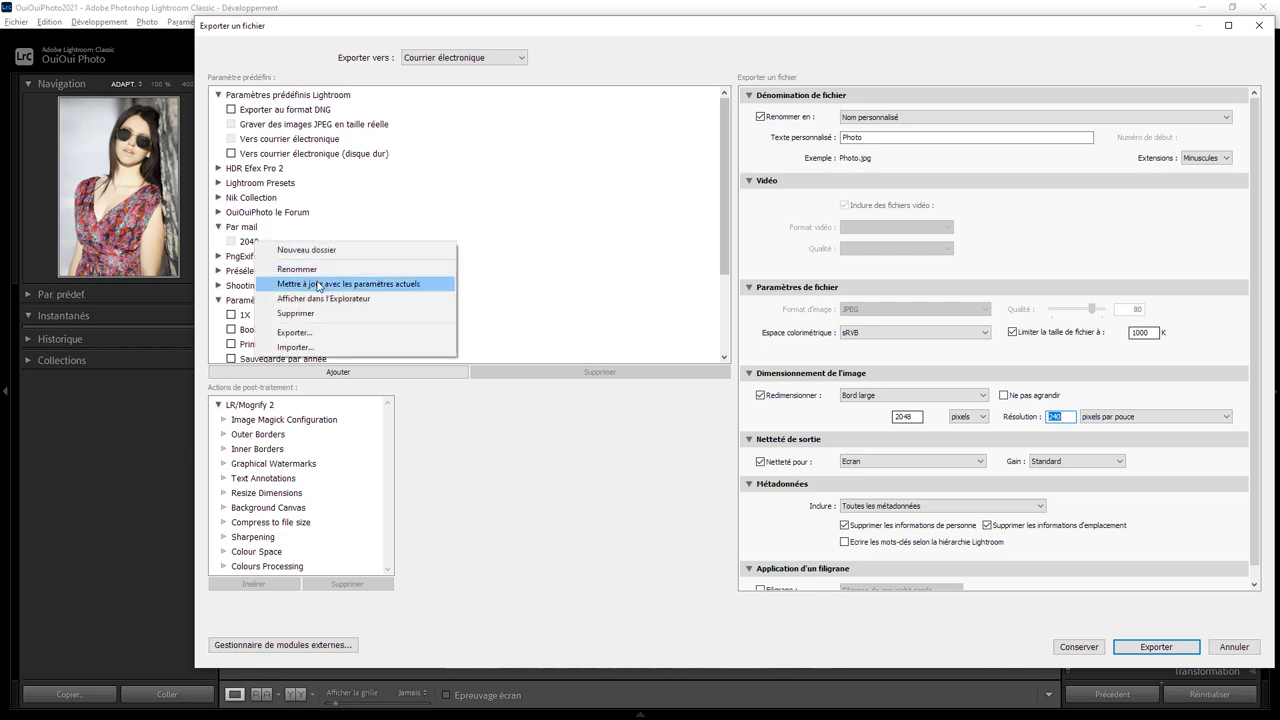
left_click(320, 284)
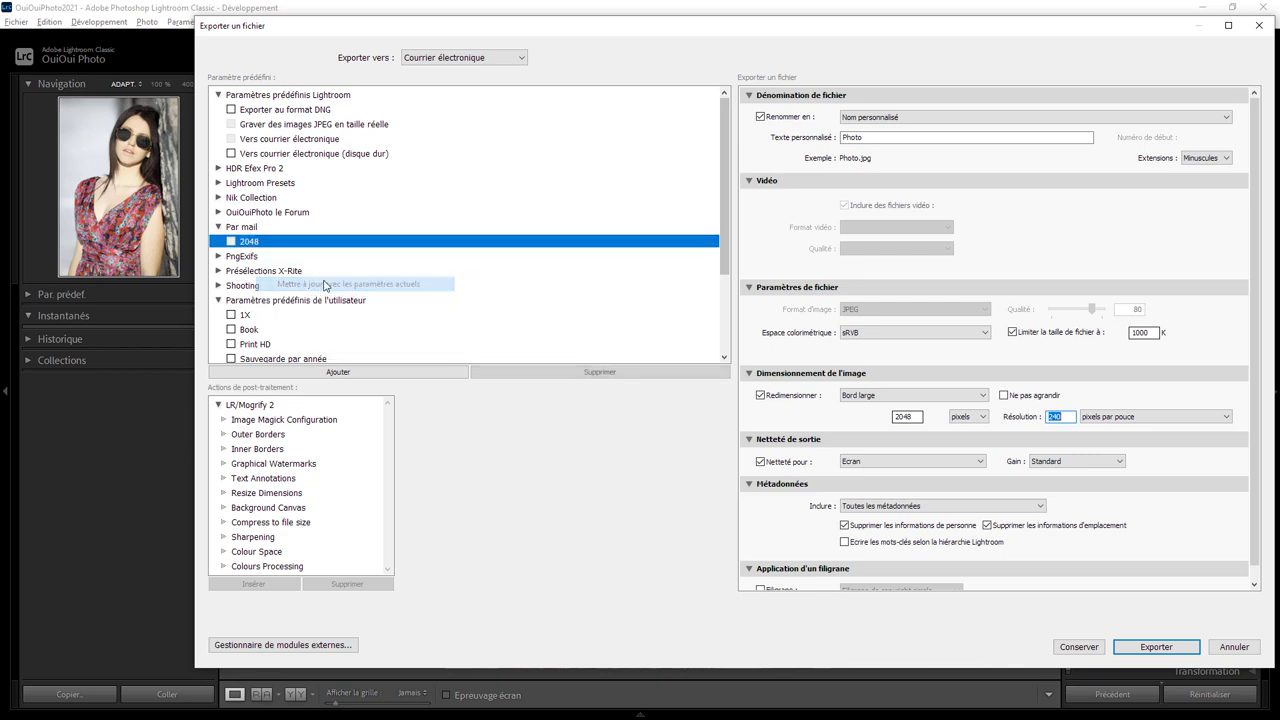
left_click(910, 416)
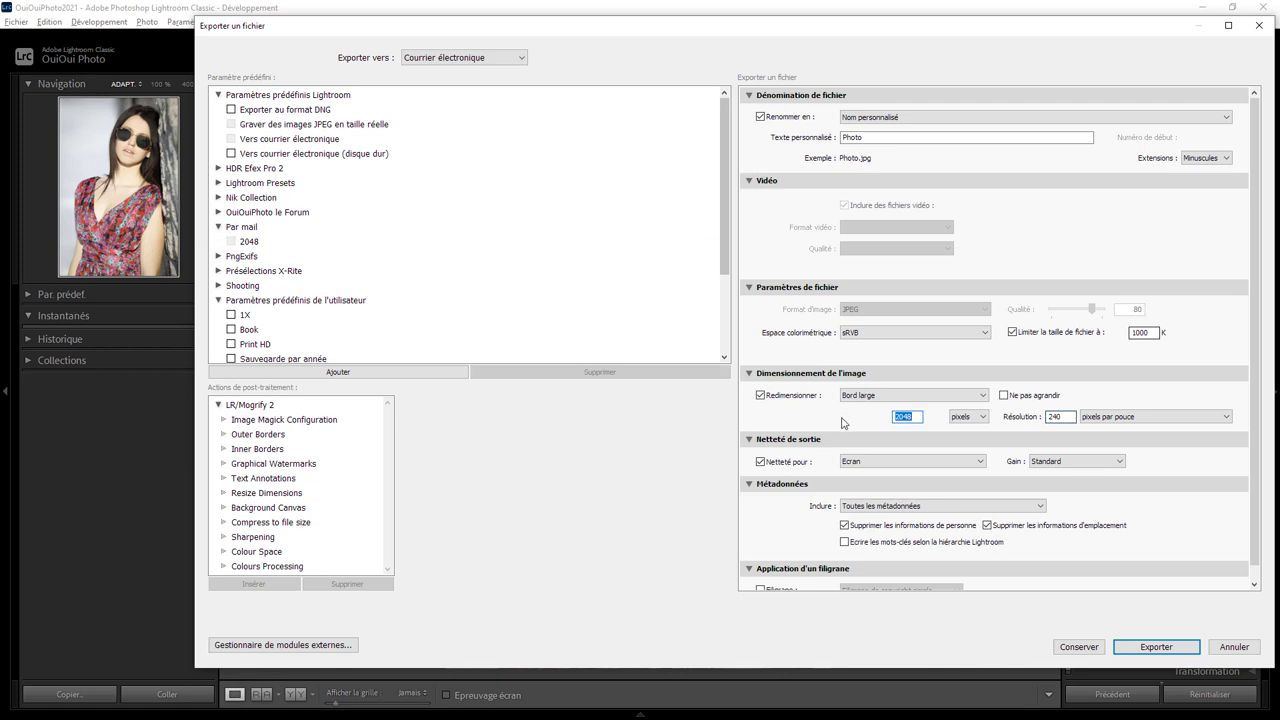
type("1080")
- Save the current export settings as a new Par mail preset named 1080
left_click(348, 371)
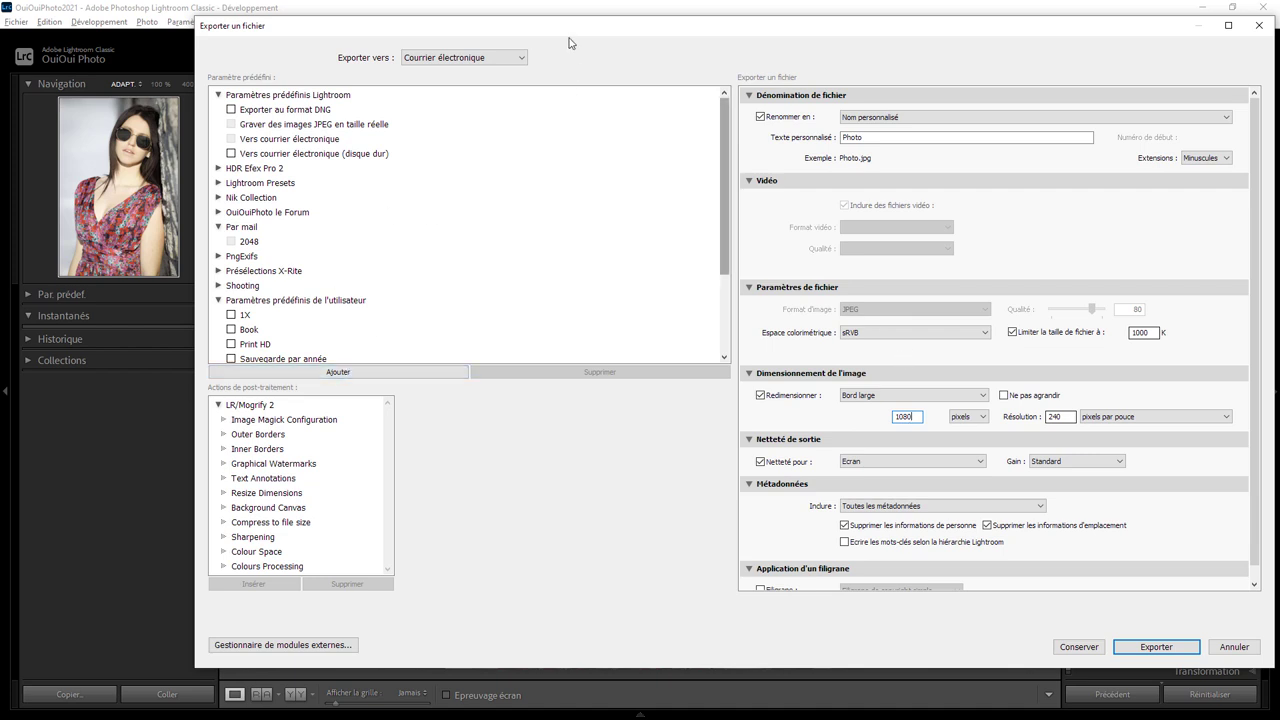
left_click(391, 369)
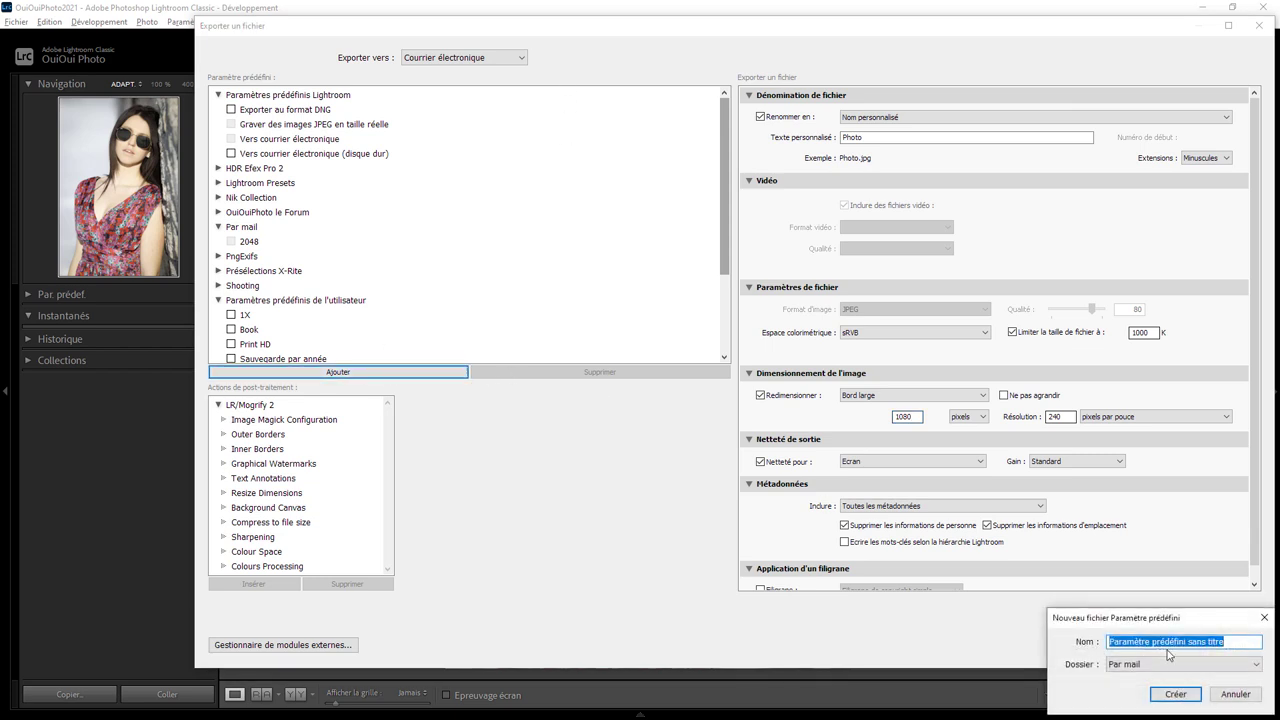
type("1080")
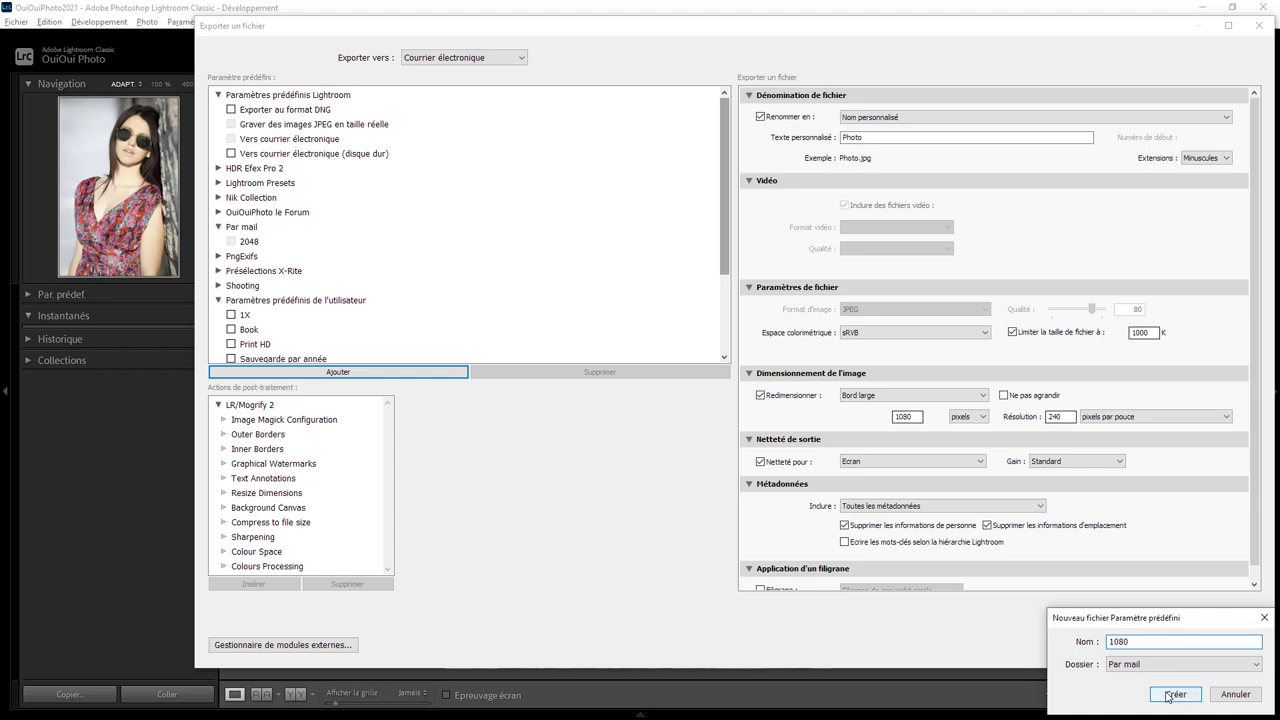
left_click(1175, 694)
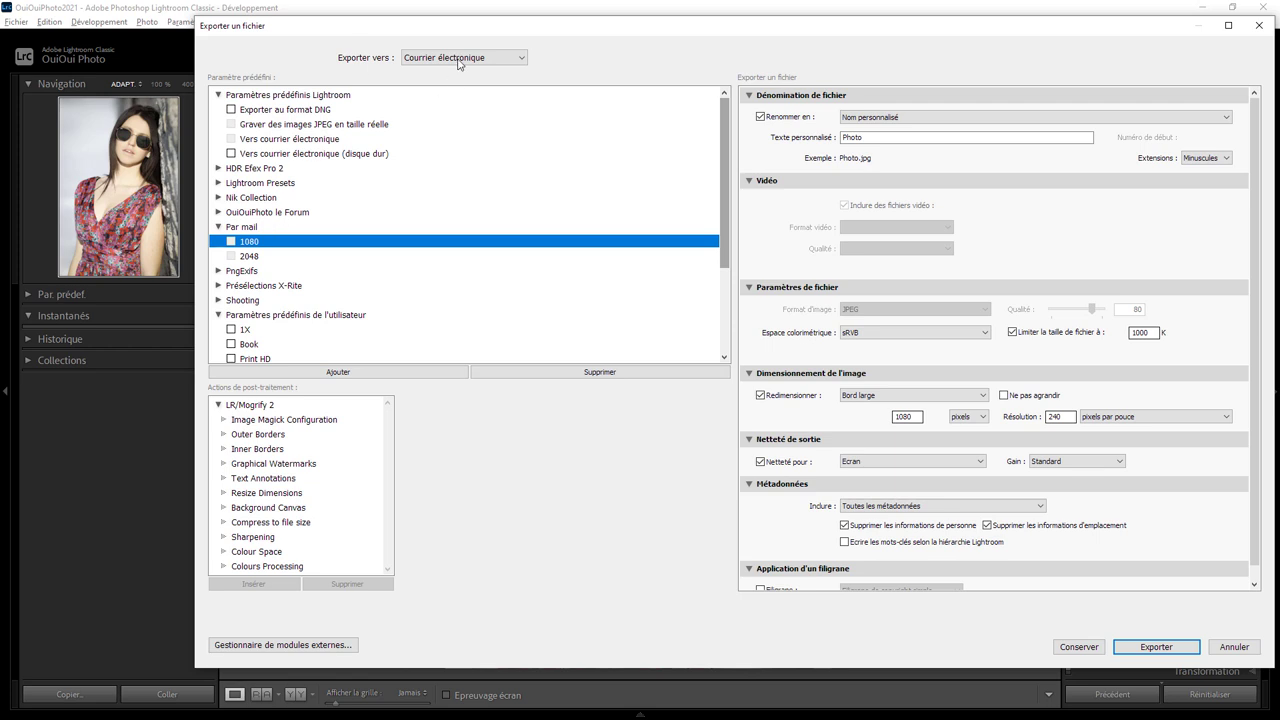
left_click(249, 333)
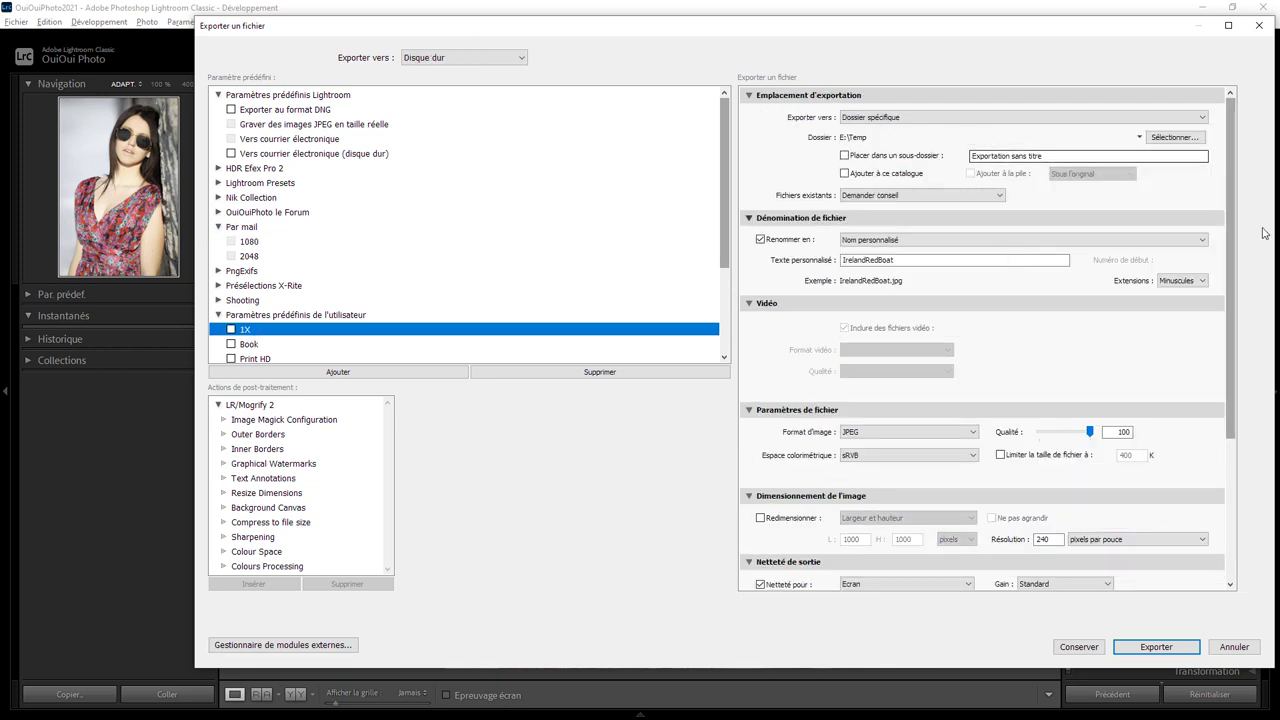
left_click_drag(1236, 243, 1043, 554)
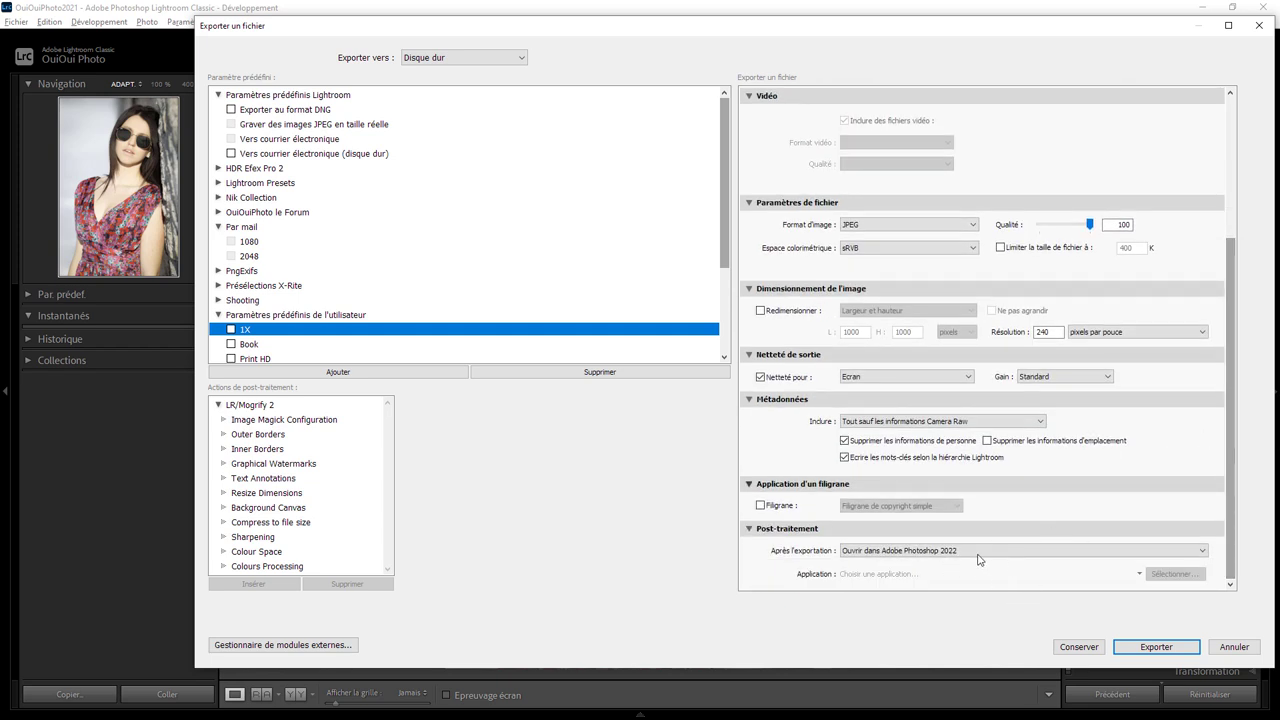
left_click(252, 245)
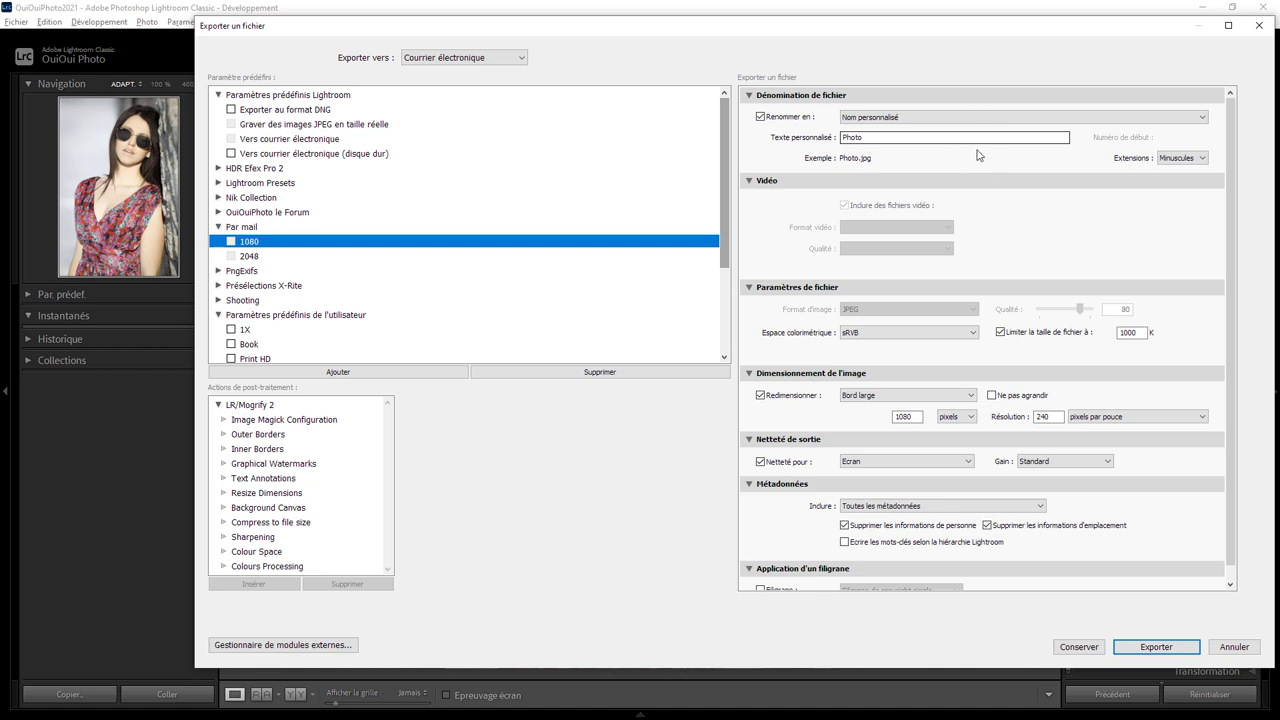
scroll(1232, 221, "down", 1)
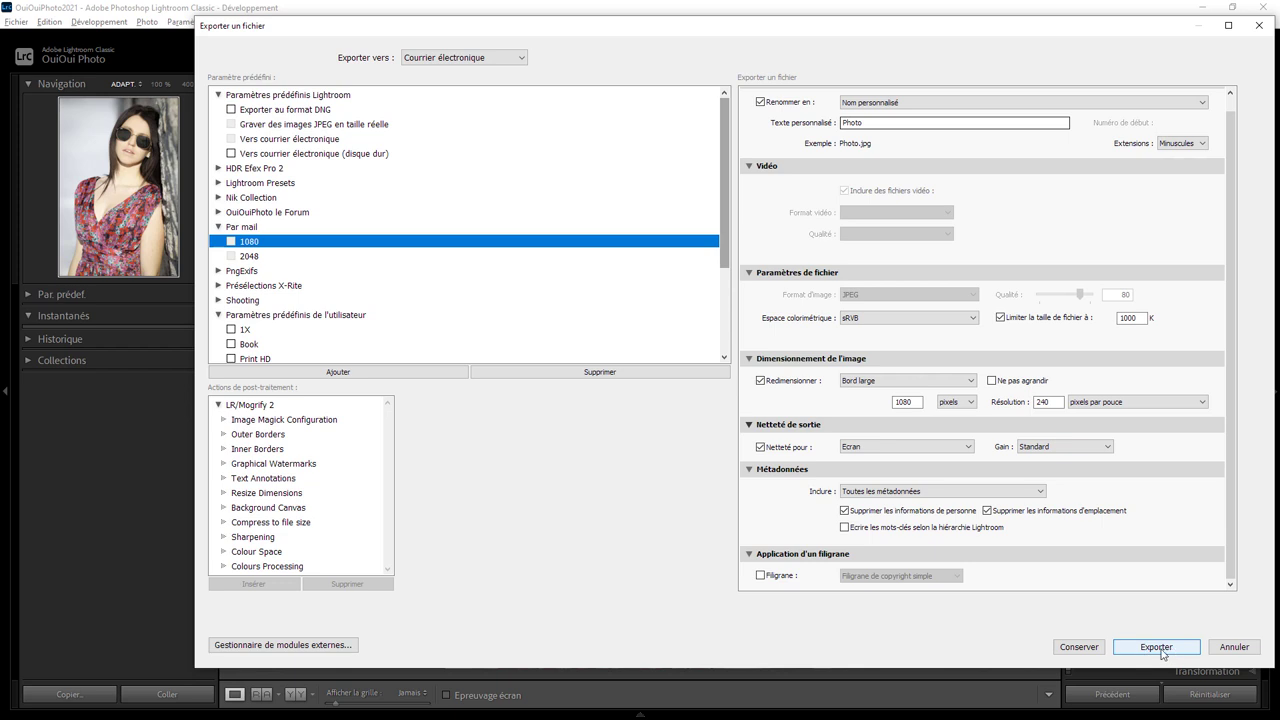
left_click(1158, 648)
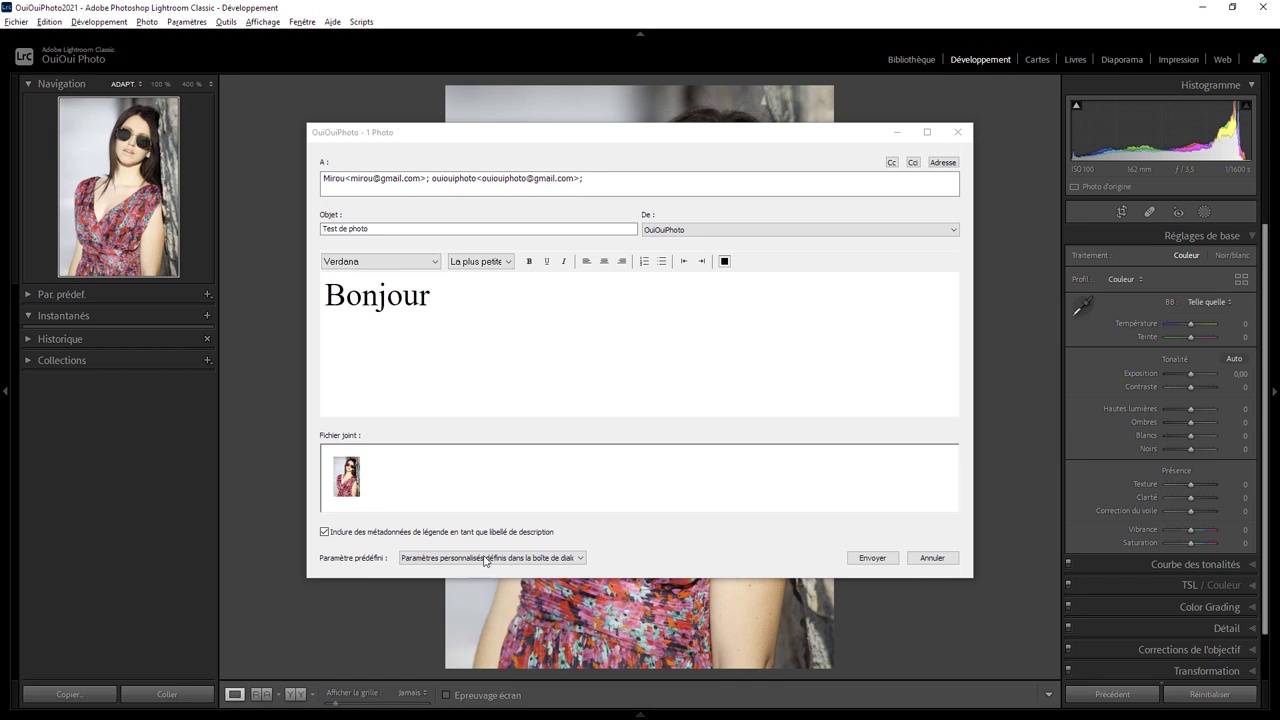
- Switch the email's attachment preset to 1080, then back to 2048
left_click(485, 558)
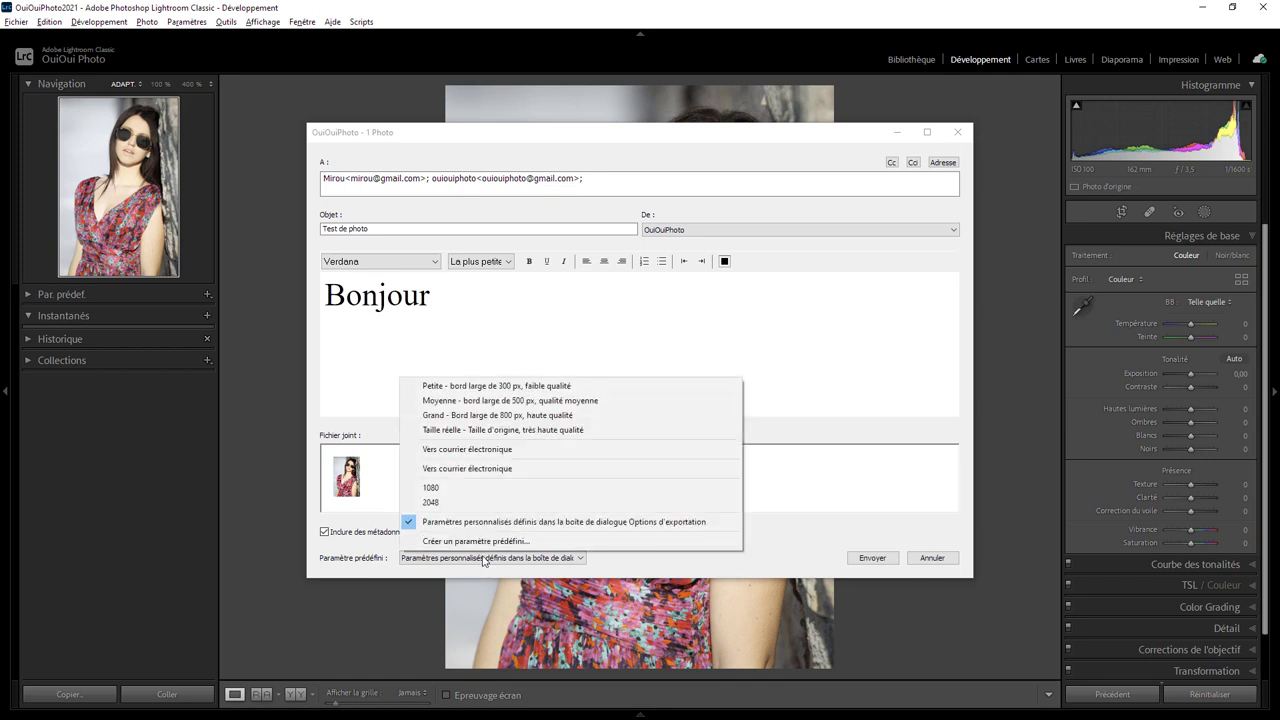
left_click(449, 490)
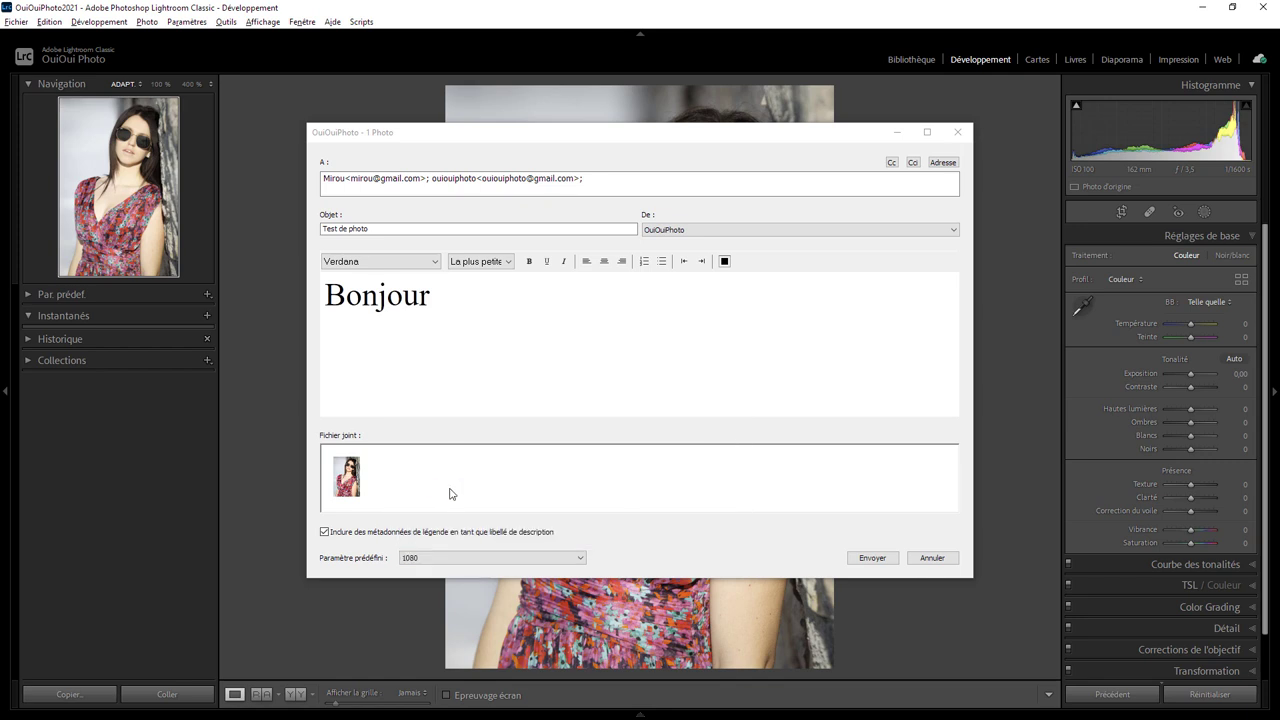
left_click(541, 563)
left_click(441, 503)
left_click(556, 558)
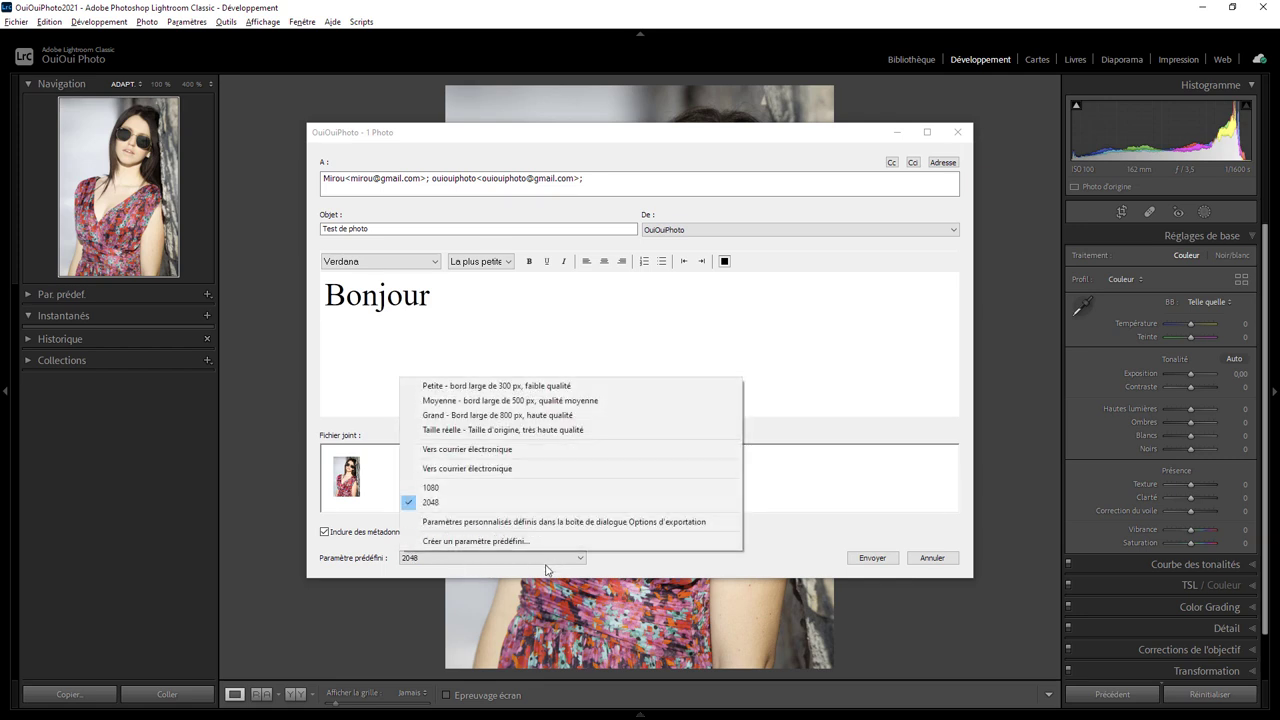
- Apply custom export settings resizing the email attachment to 1600 pixels
left_click(484, 541)
double_click(913, 417)
type("1600")
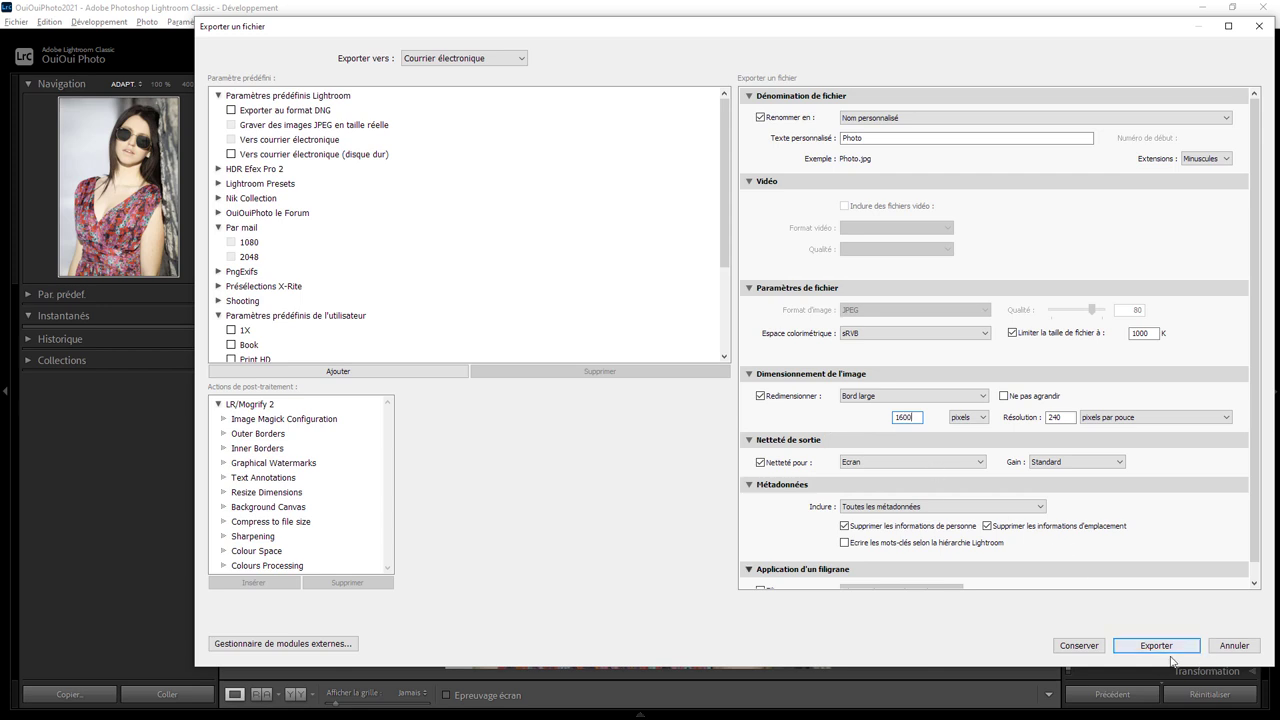
left_click(1147, 645)
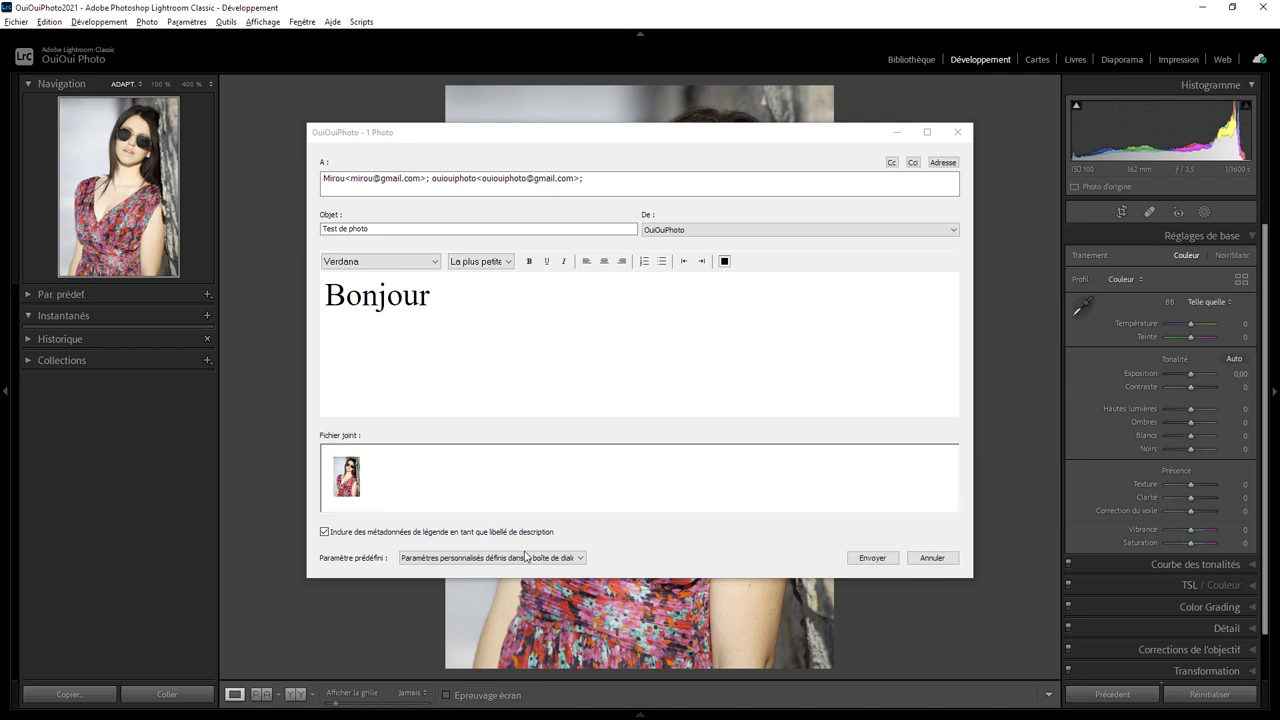
- Set the email's attachment preset back to 1080
left_click(512, 558)
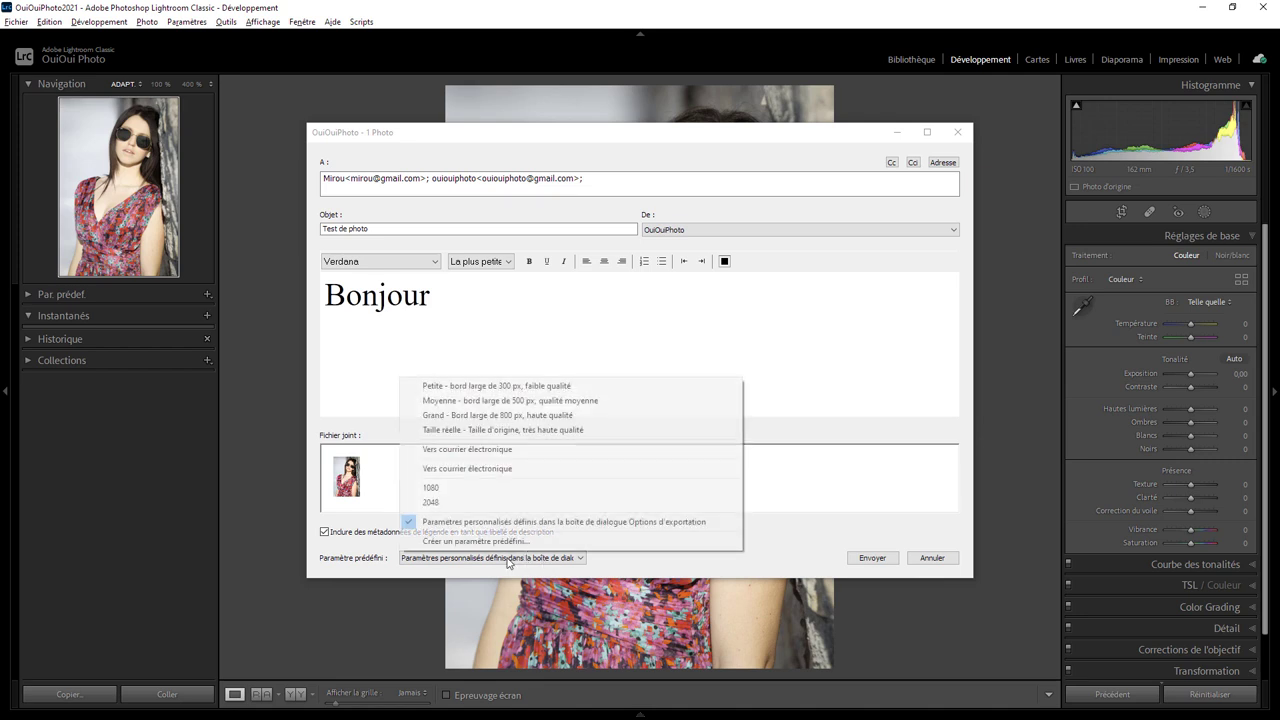
left_click(452, 492)
left_click(592, 188)
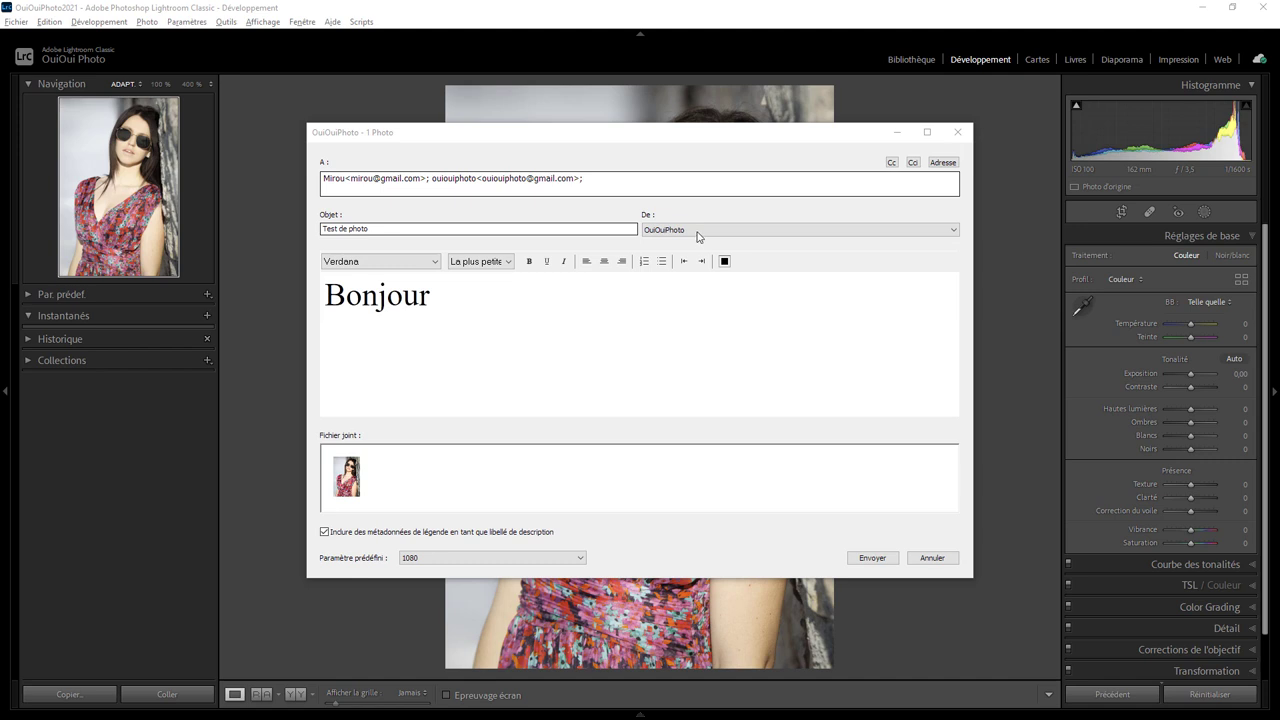
- Open the mail account manager from the De sender dropdown
left_click(953, 232)
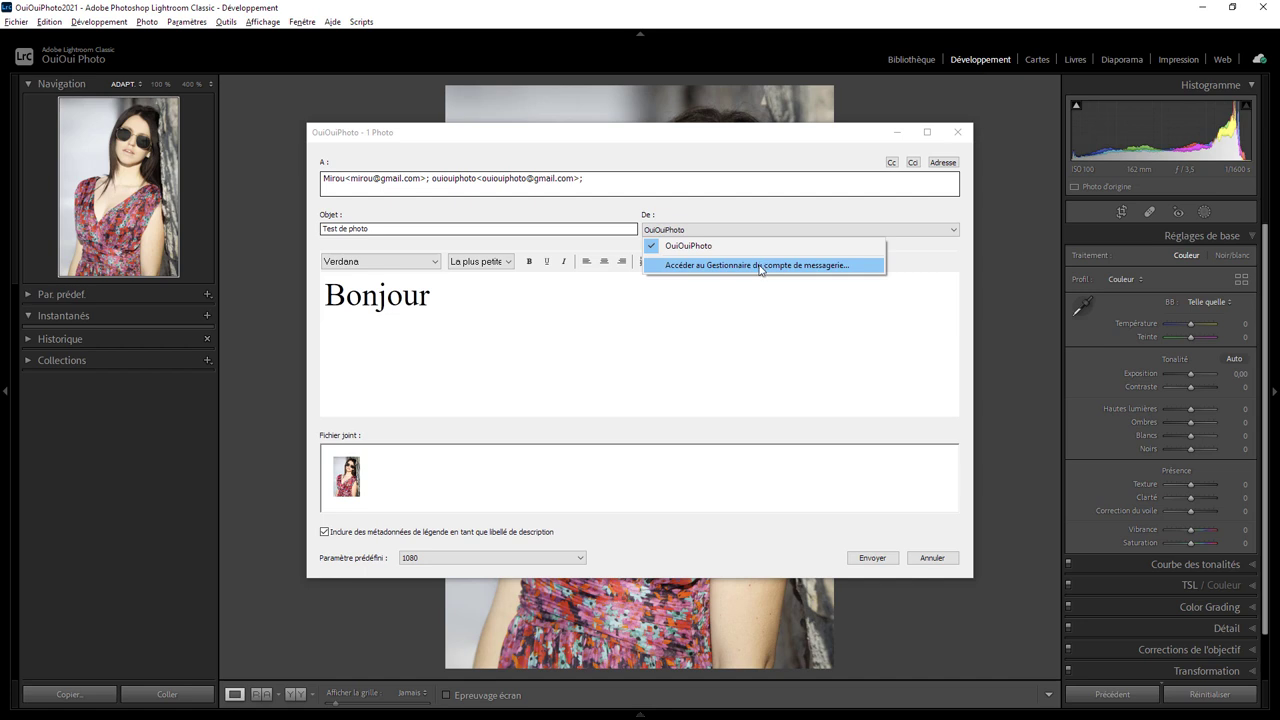
left_click(749, 267)
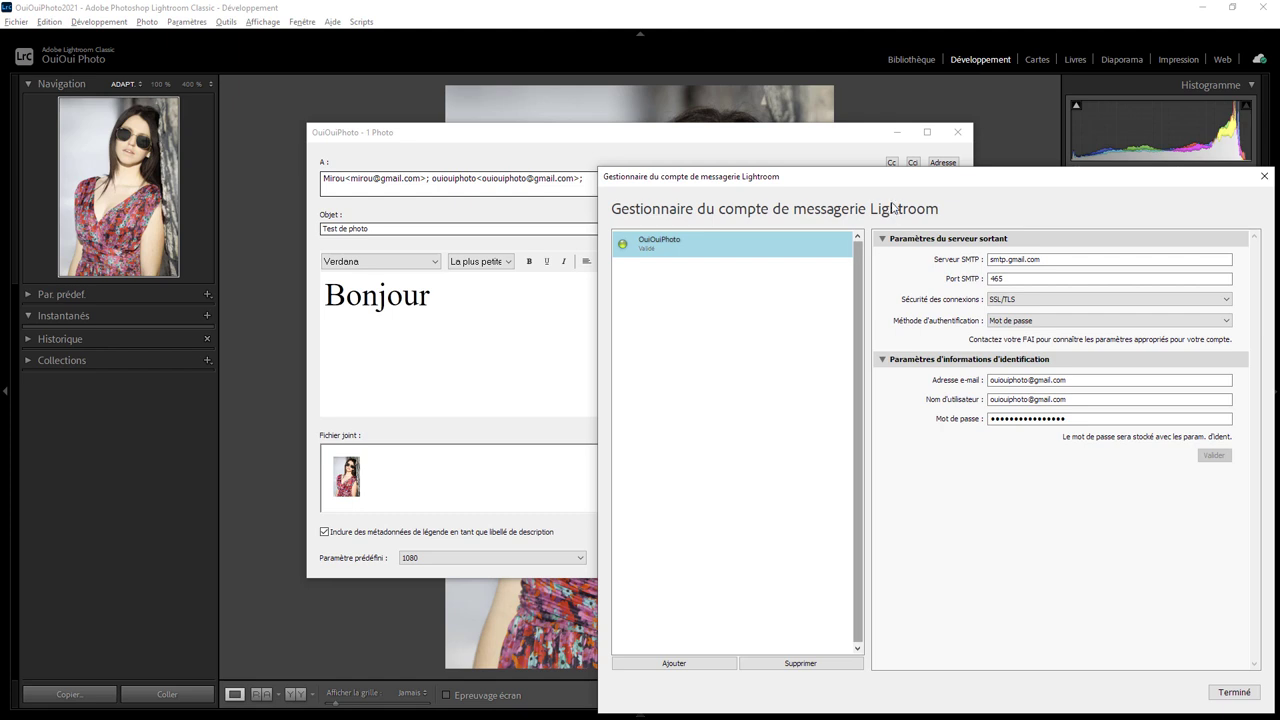
- Move the mail account manager aside and select its Serveur SMTP address
left_click_drag(895, 183, 664, 162)
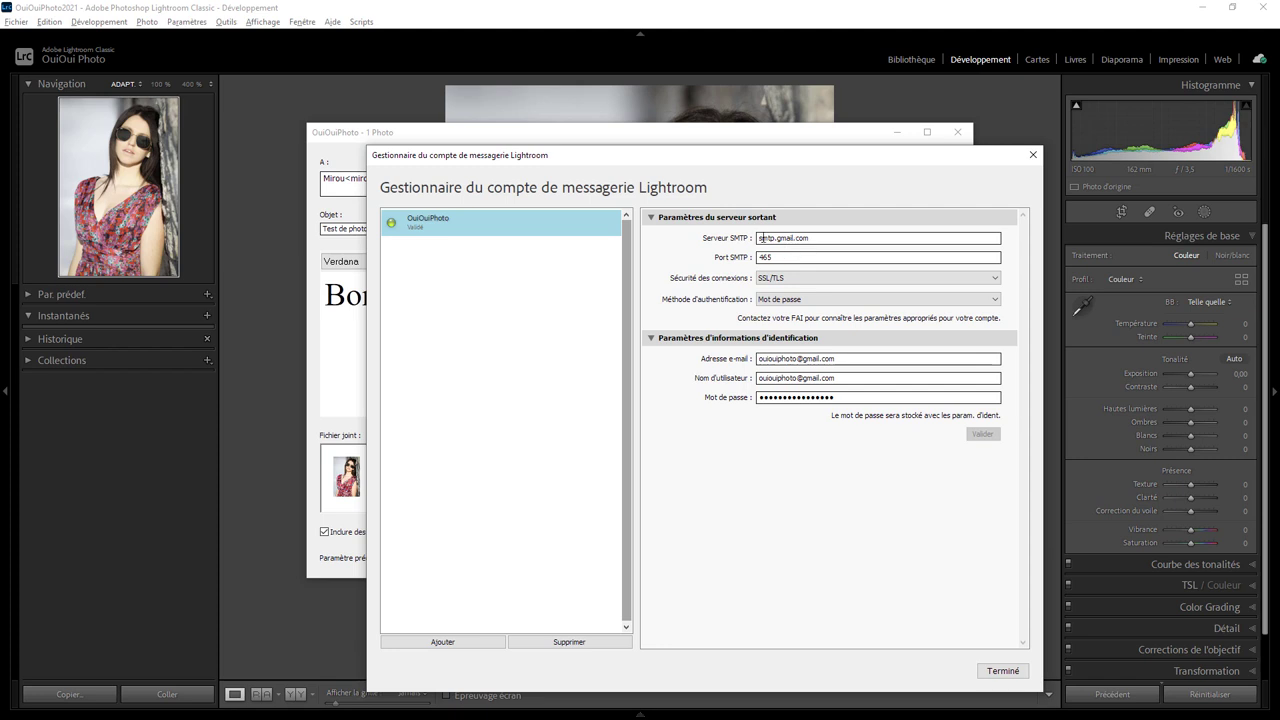
double_click(759, 237)
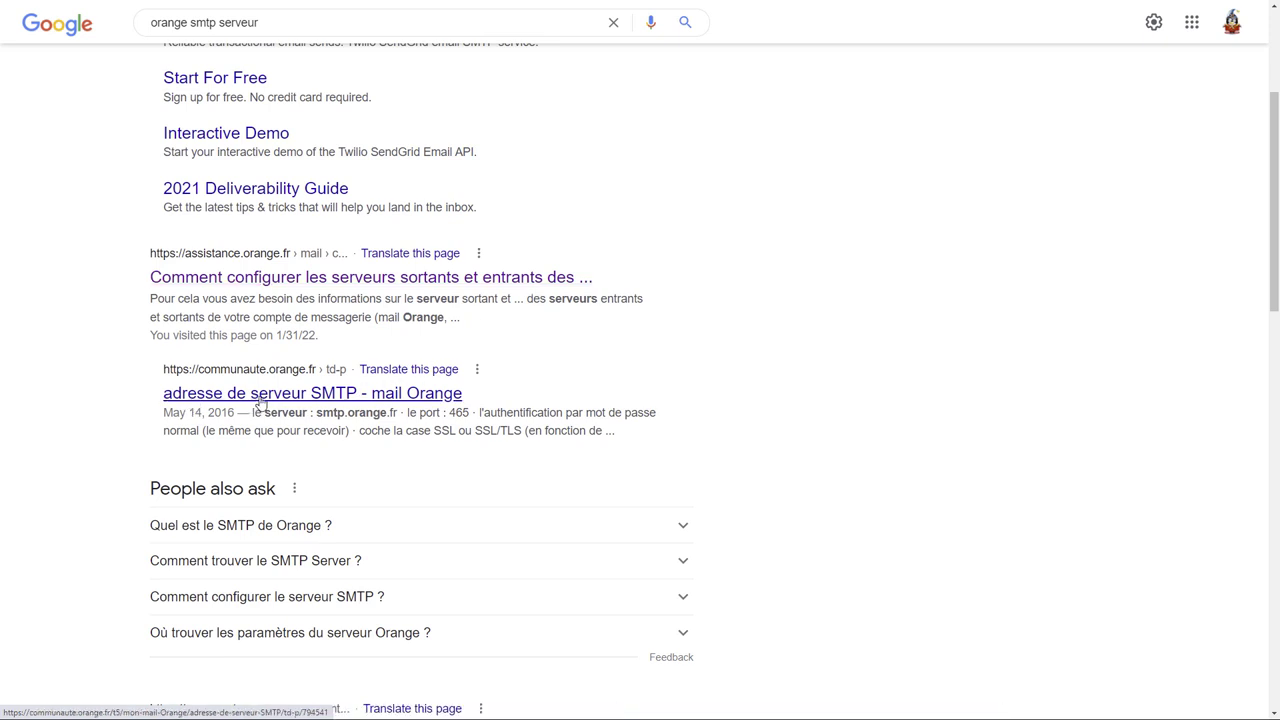
- Open the Orange community post and select smtp.orange.fr and port 465 in the reply
left_click(411, 397)
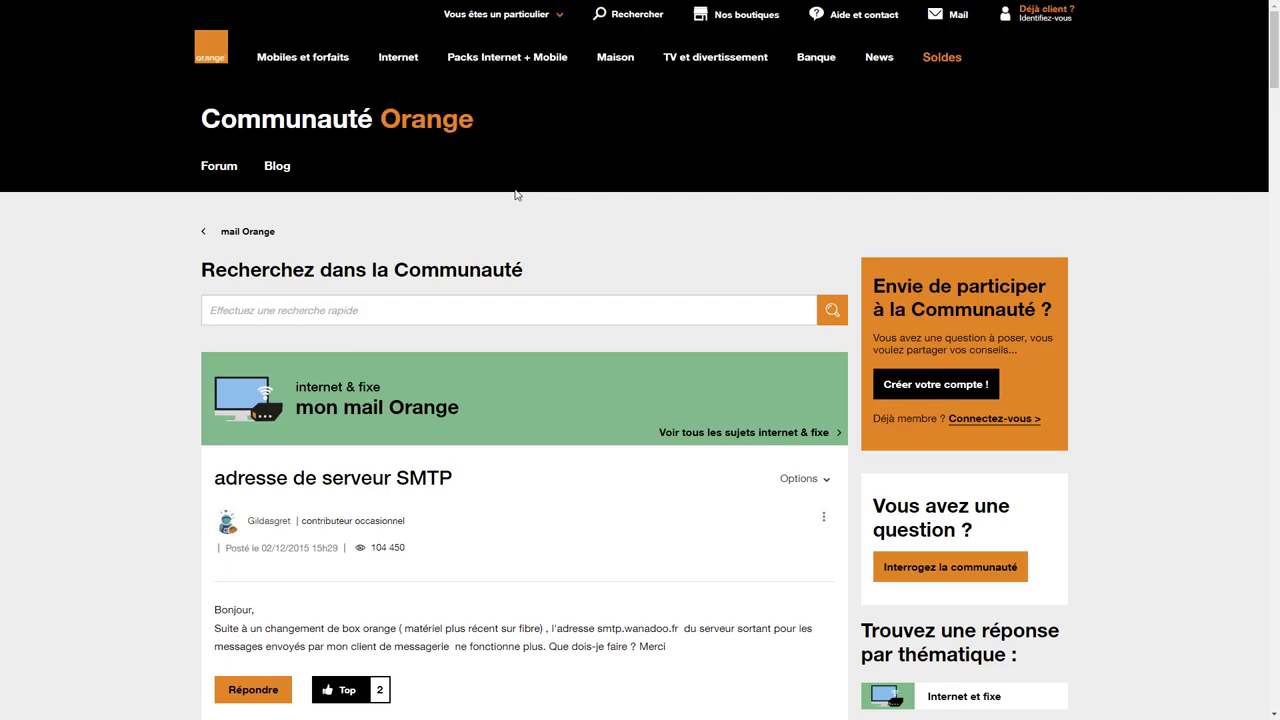
scroll(516, 195, "down", 3)
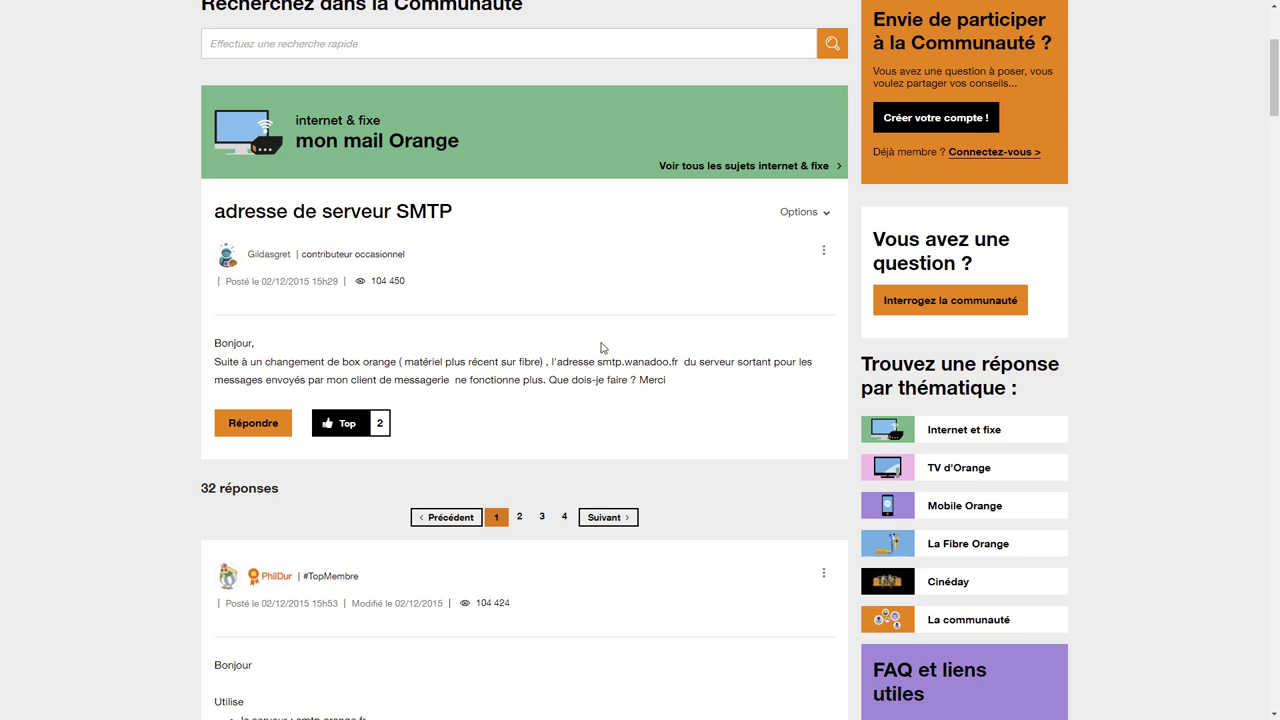
scroll(601, 347, "down", 3)
scroll(602, 347, "down", 1)
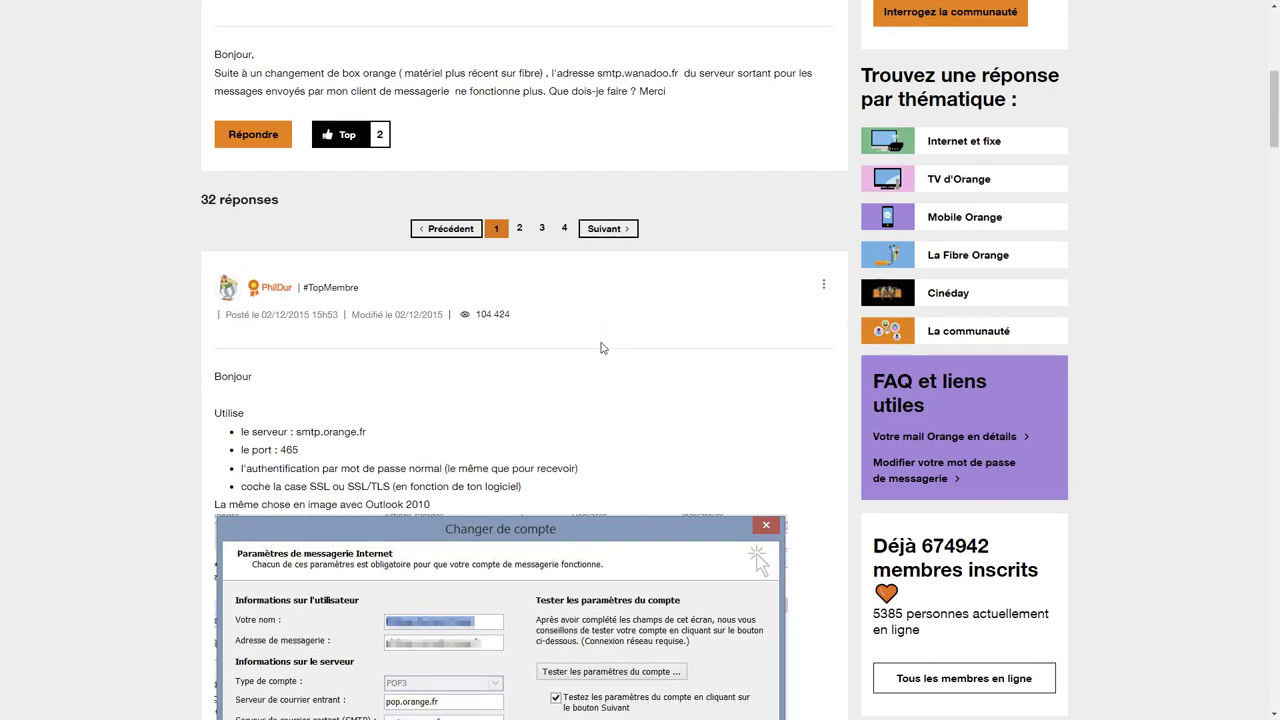
scroll(601, 347, "down", 1)
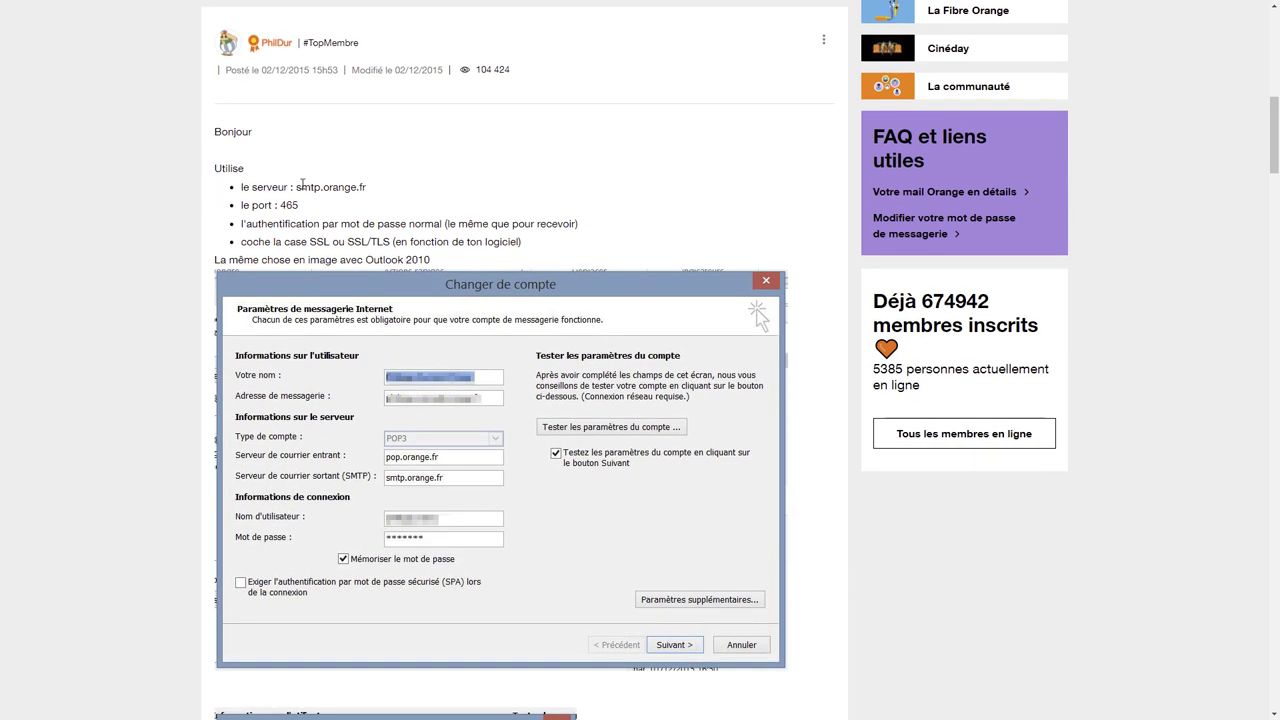
left_click_drag(295, 187, 368, 188)
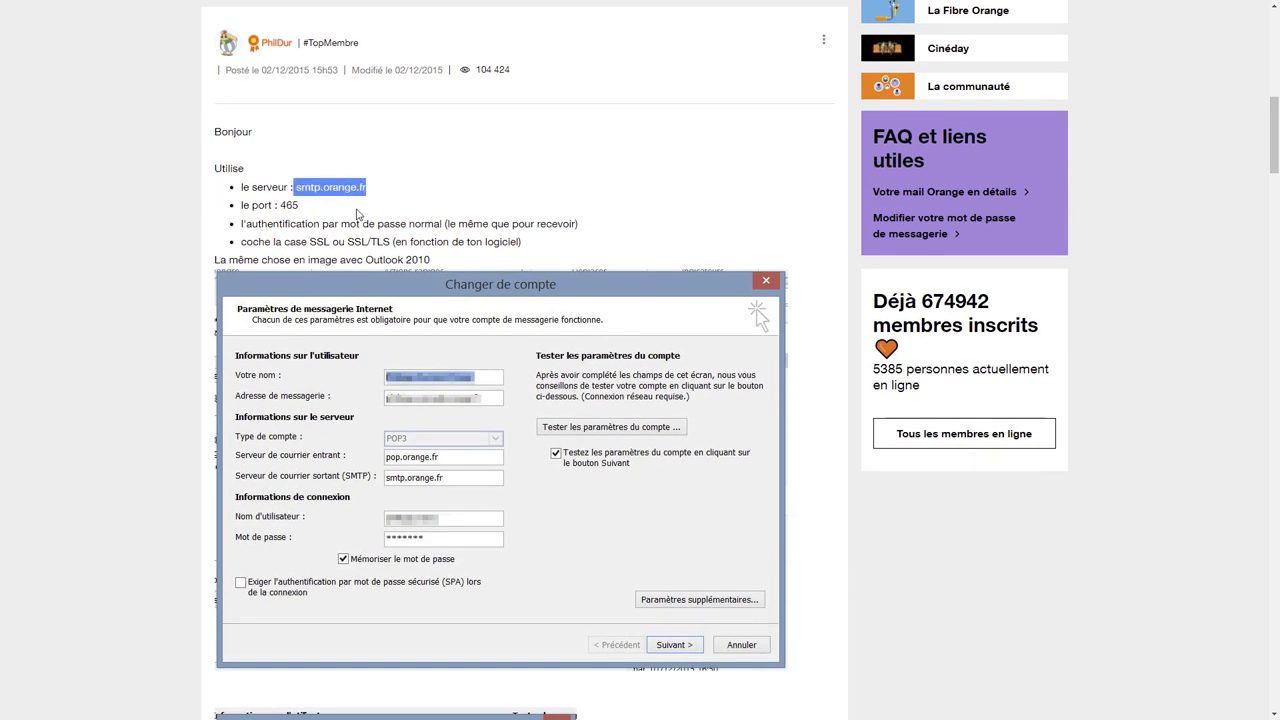
left_click_drag(278, 205, 299, 206)
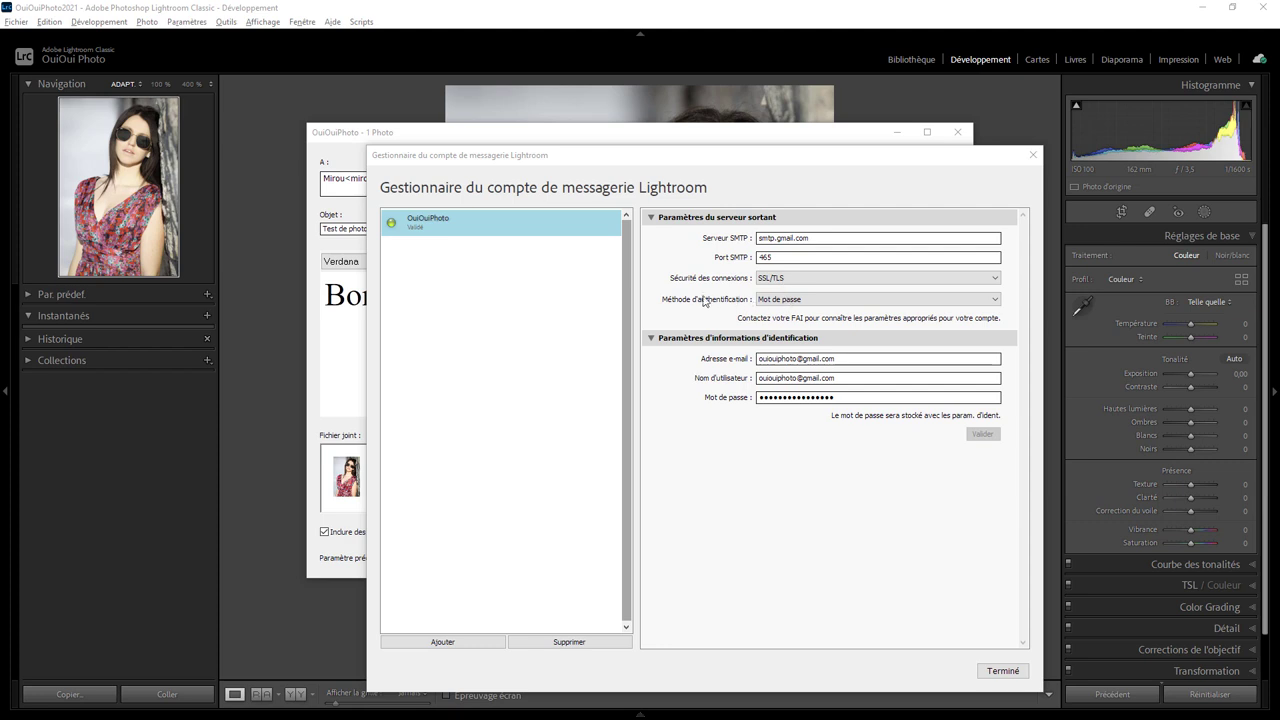
left_click(822, 301)
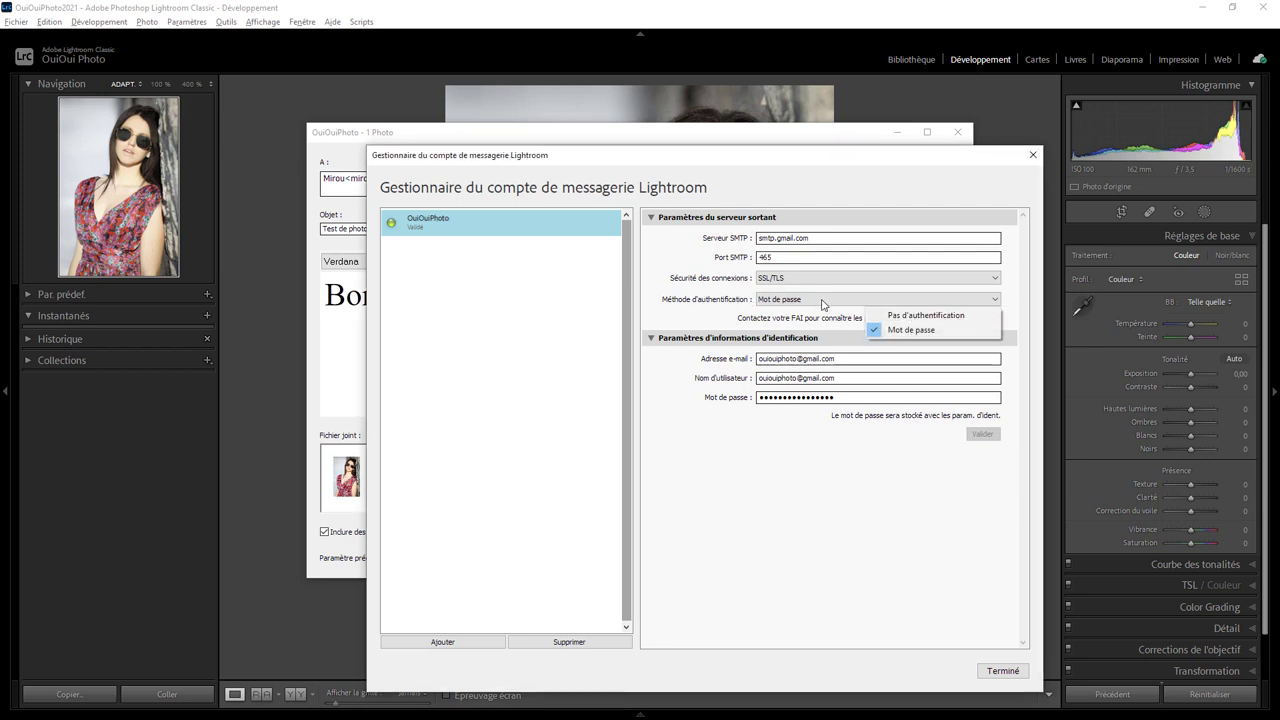
left_click(888, 331)
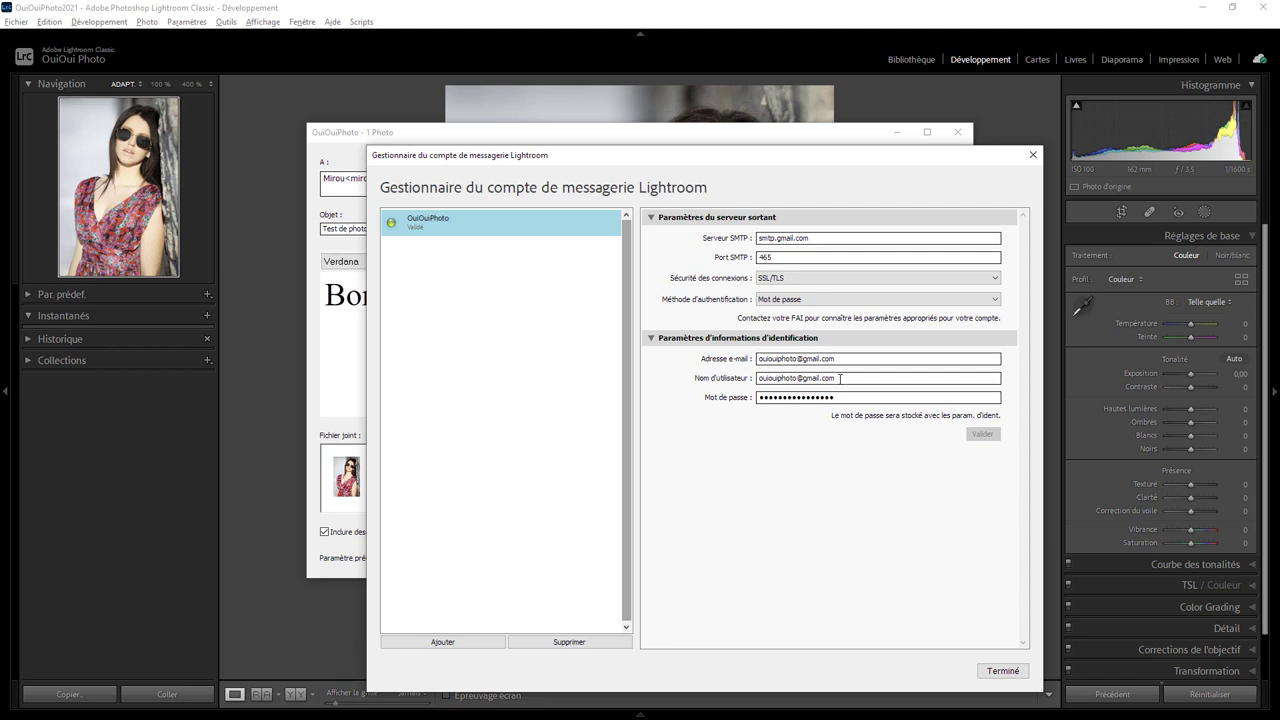
double_click(842, 399)
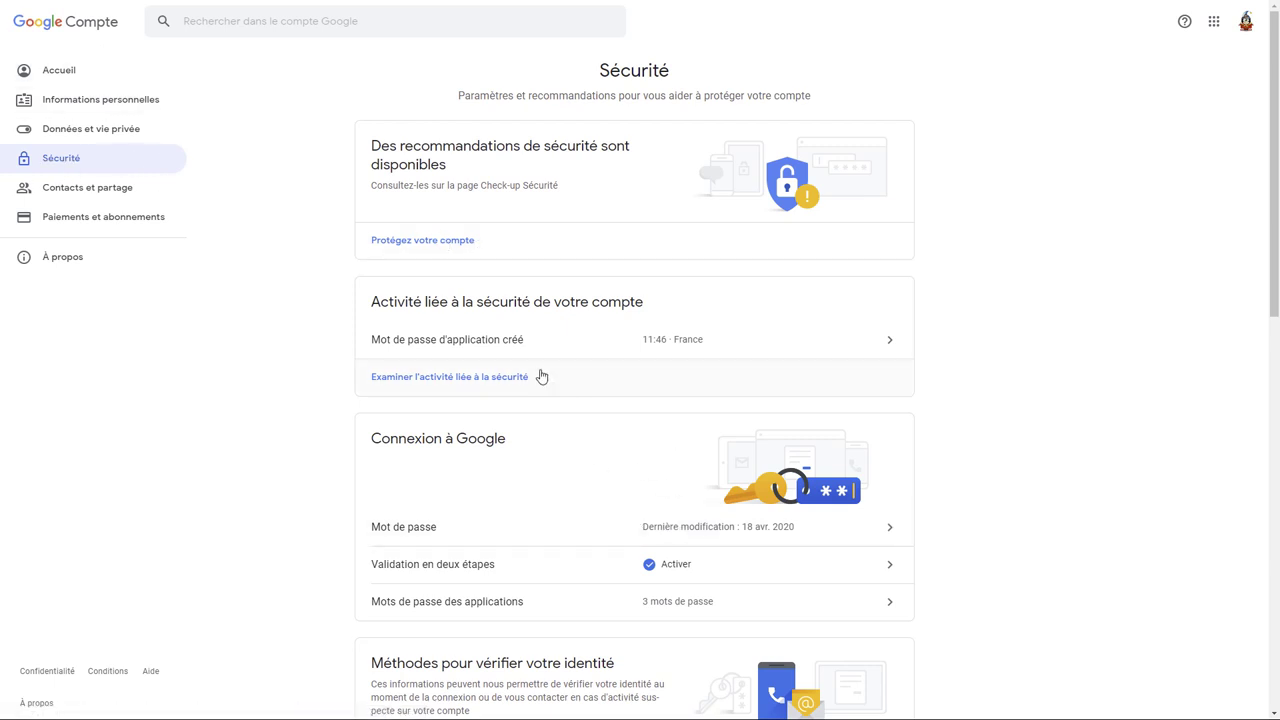
- Open the app passwords settings, re-confirming identity with the account password
scroll(578, 382, "down", 2)
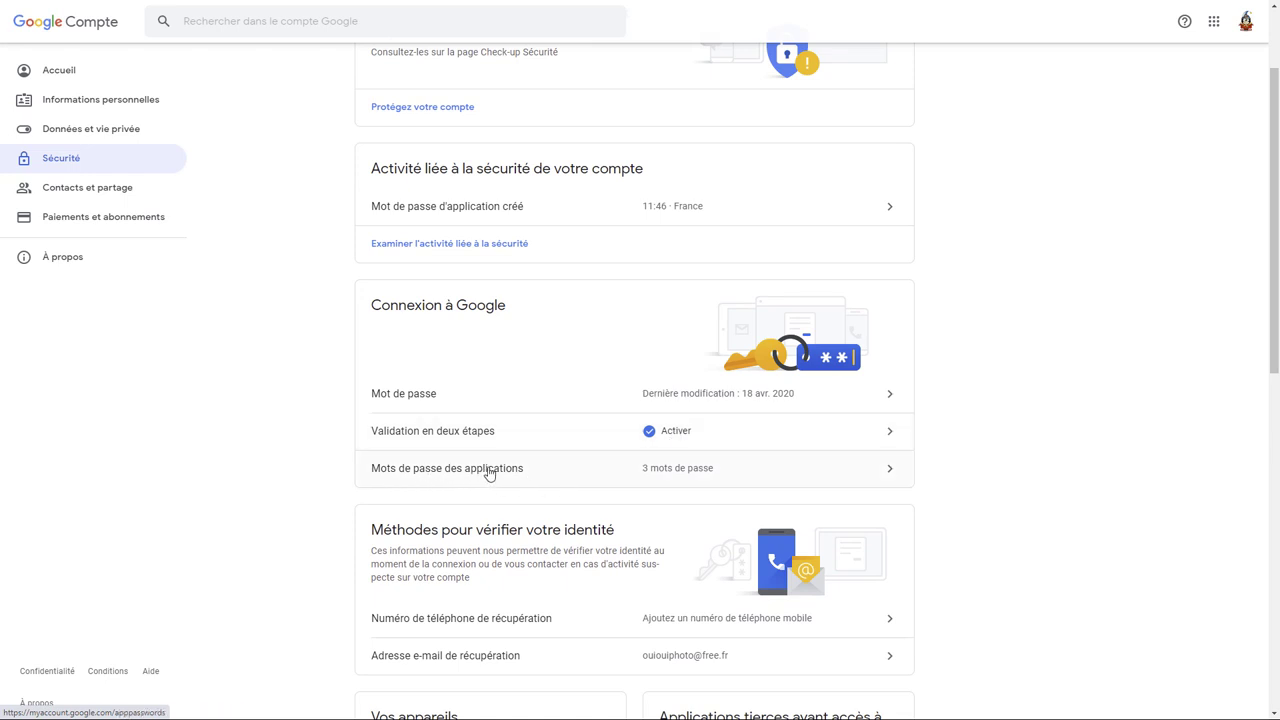
left_click(489, 473)
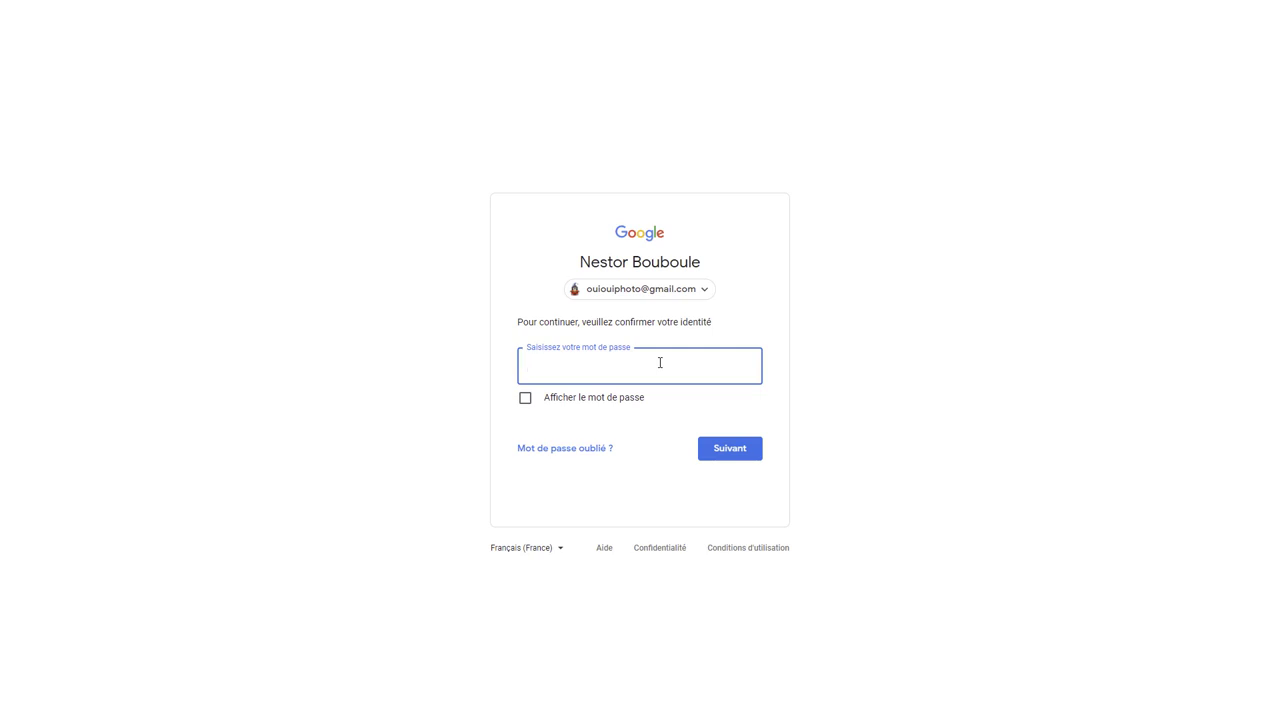
type("•••••••••••••")
left_click(733, 456)
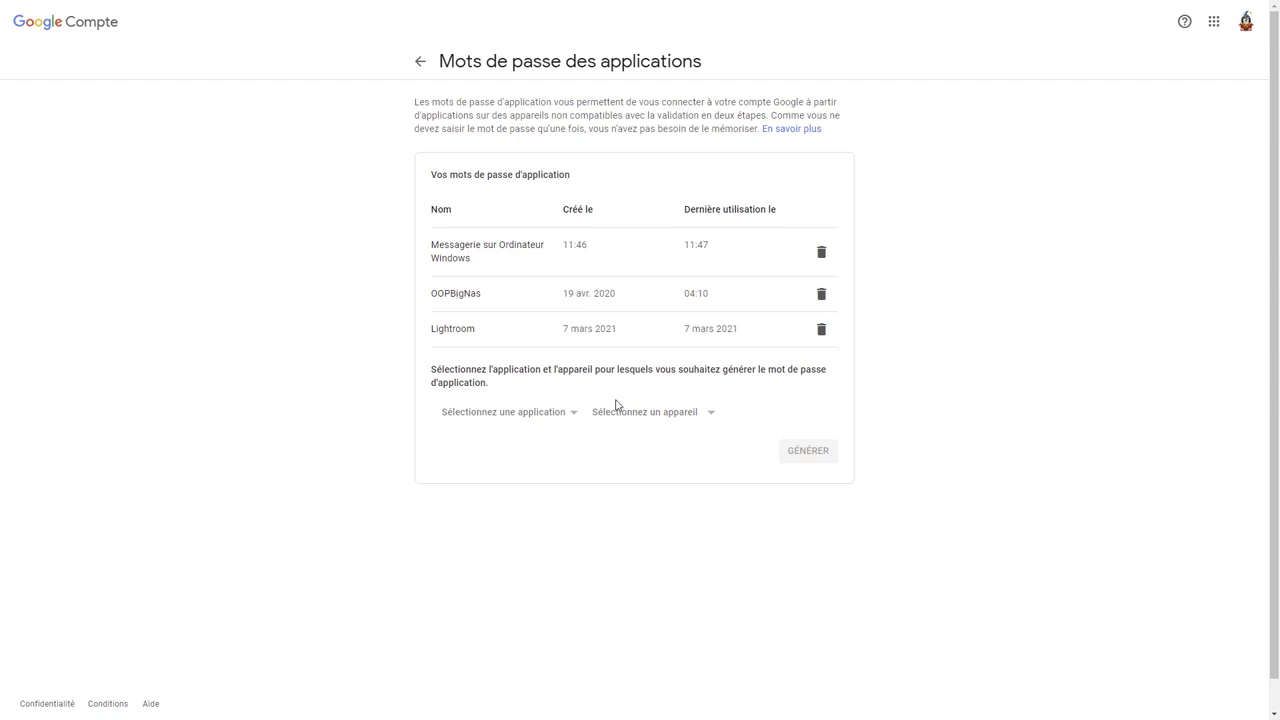
- Generate a new app password for Messagerie on Ordinateur Windows
left_click(536, 415)
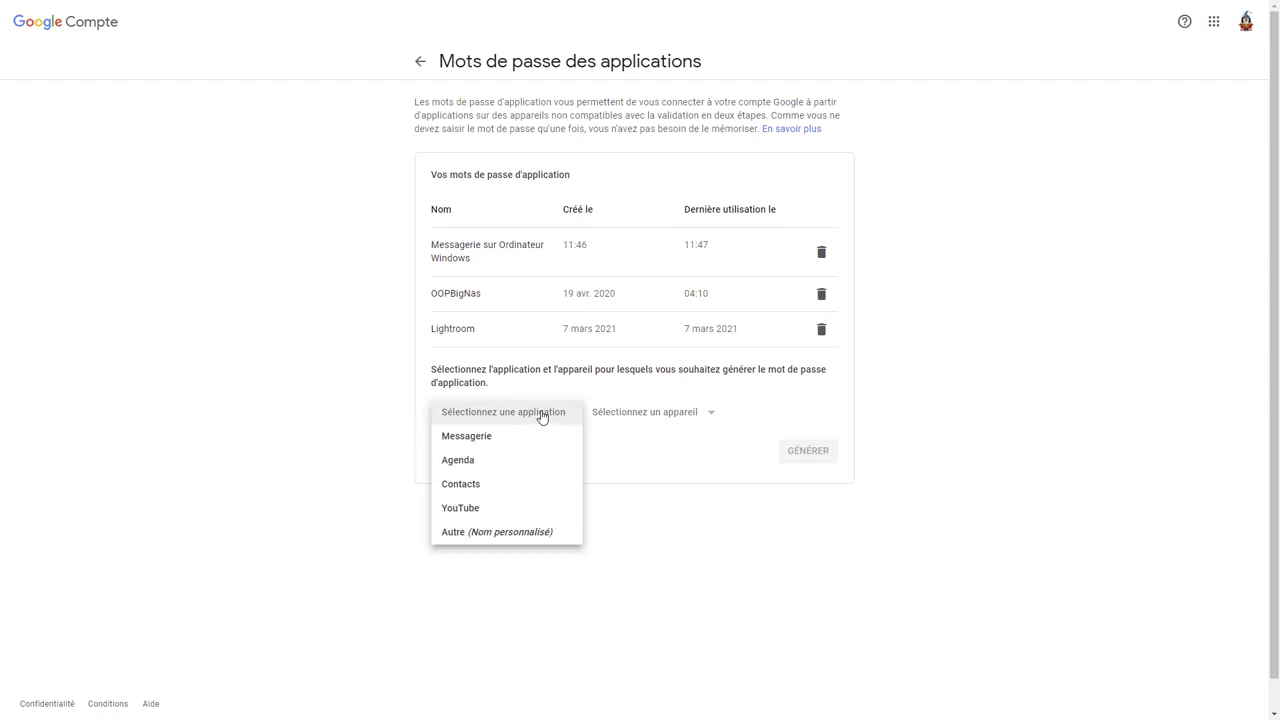
left_click(476, 438)
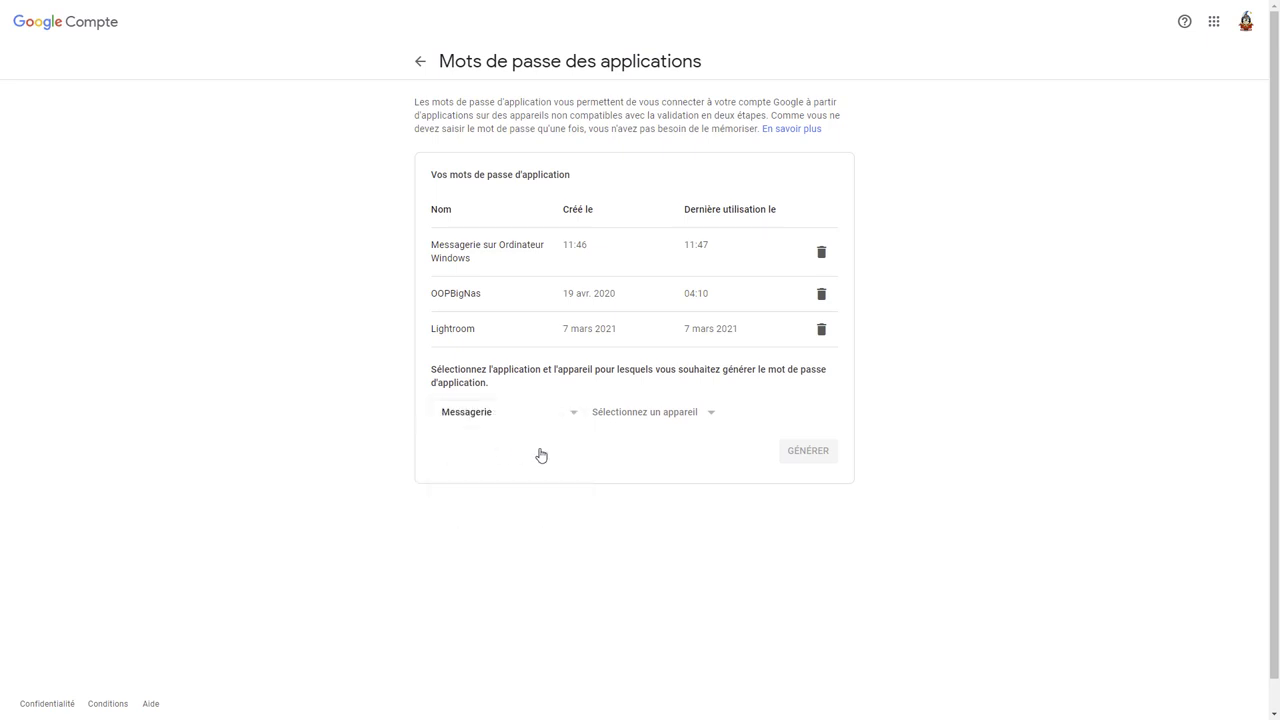
left_click(658, 420)
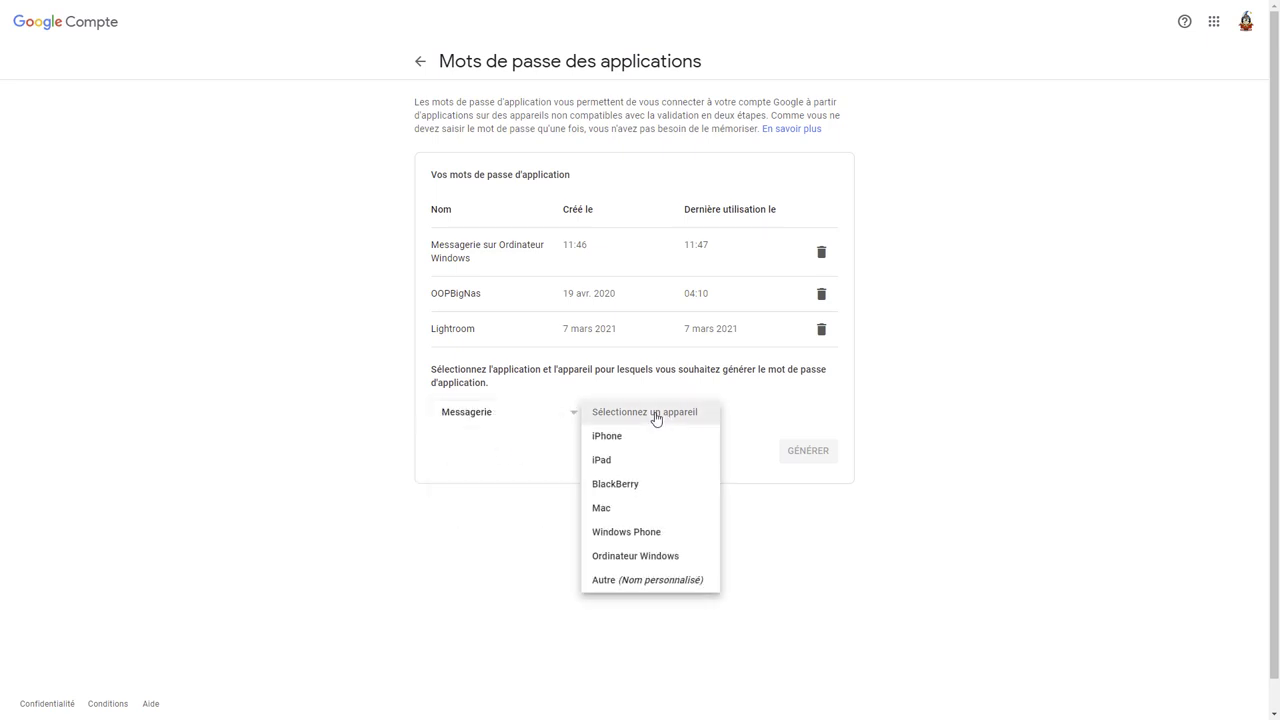
left_click(664, 560)
left_click(829, 449)
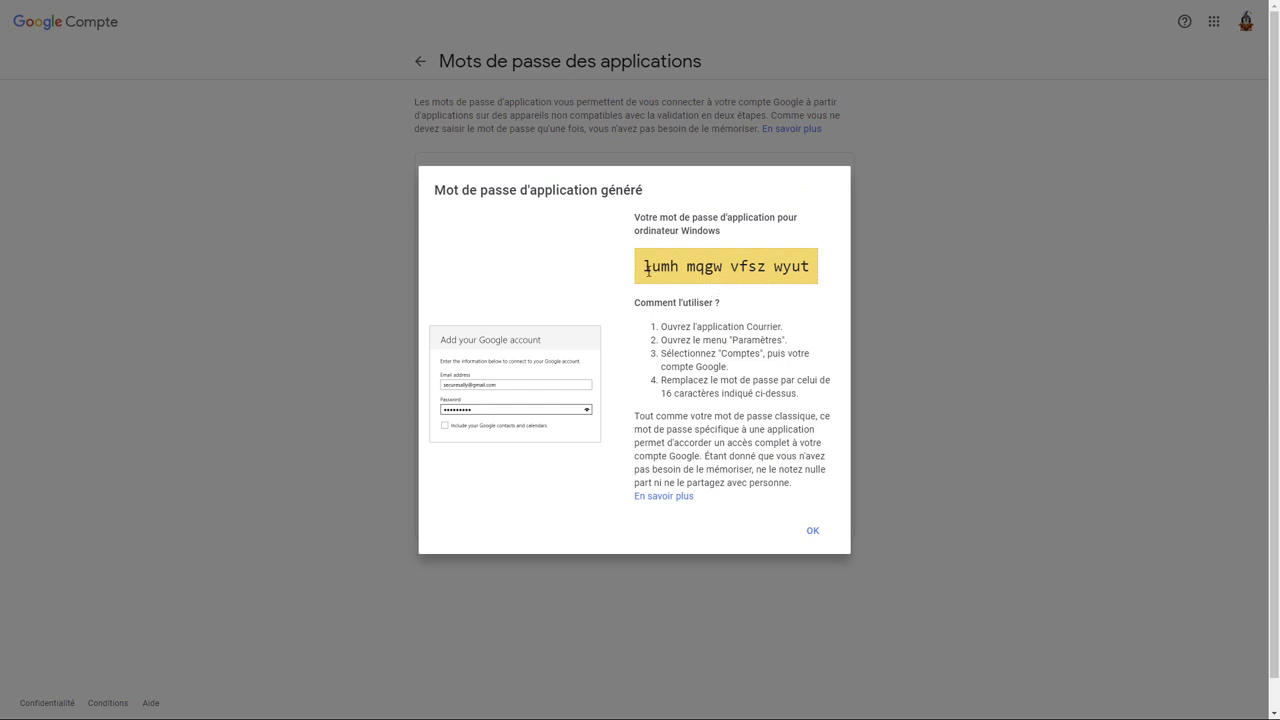
- Copy the generated app password, close its window and revoke the Windows (2) entry
left_click_drag(643, 266, 819, 278)
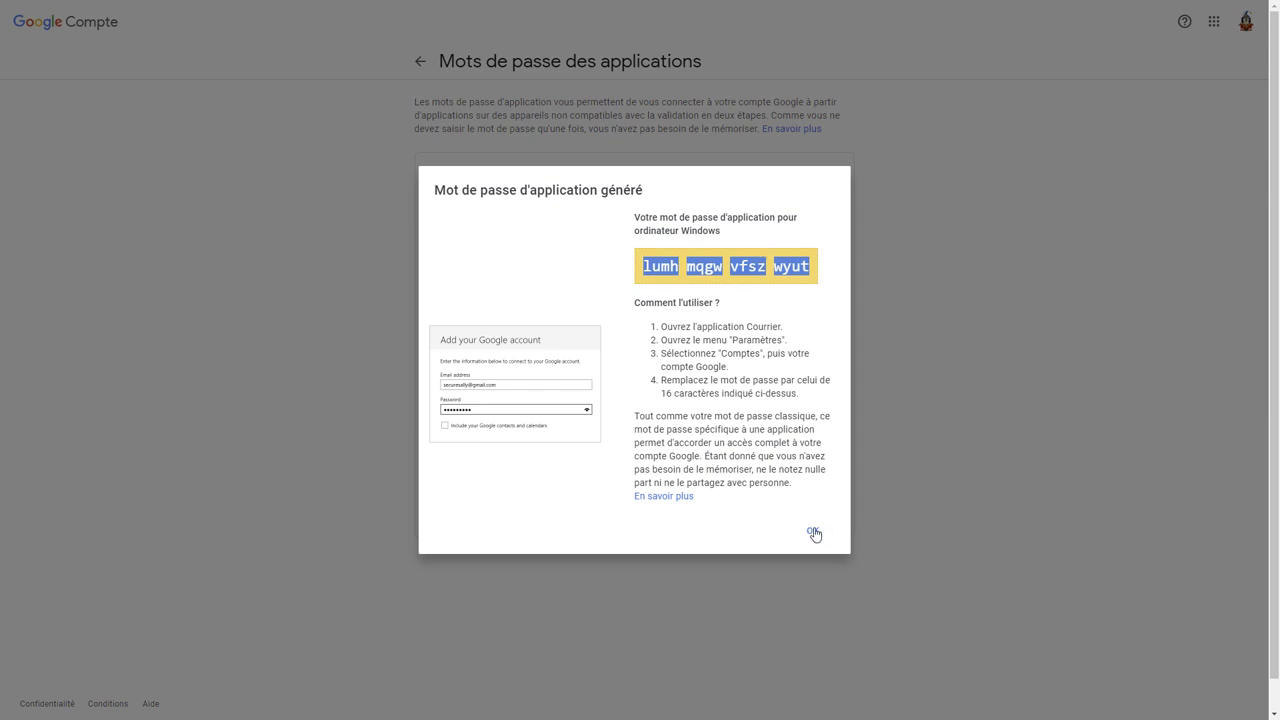
left_click(813, 531)
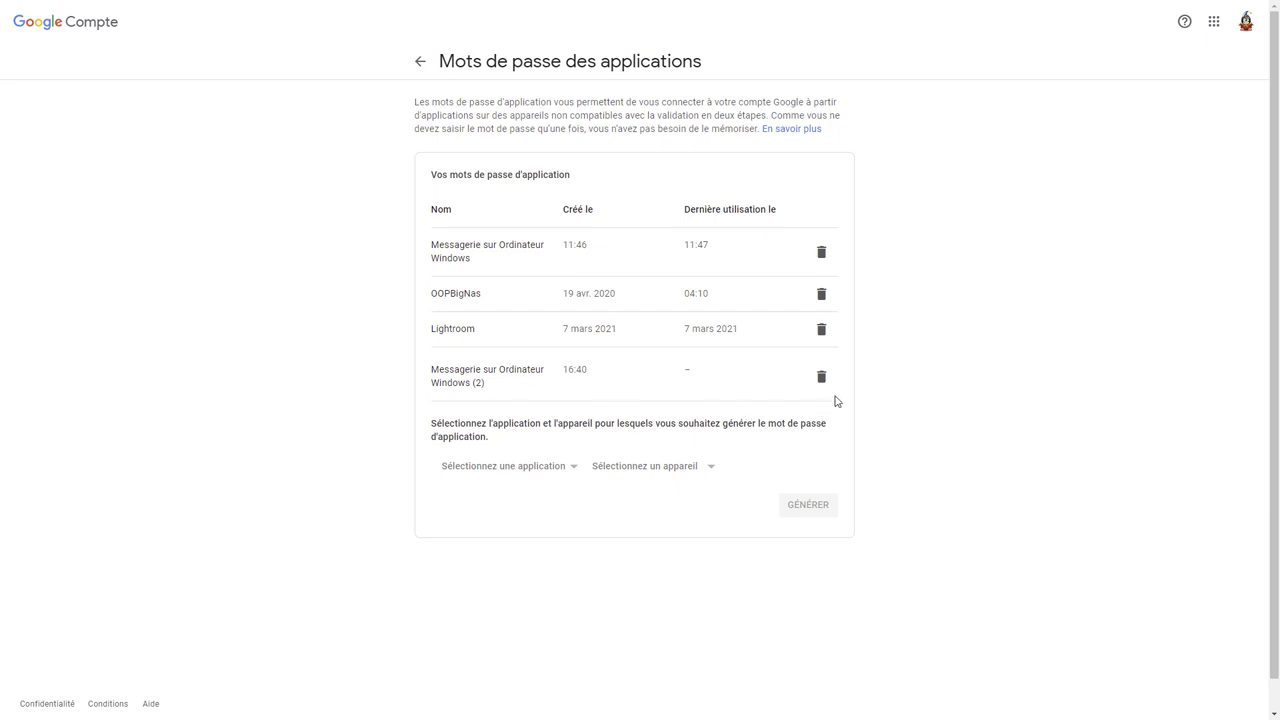
left_click(820, 380)
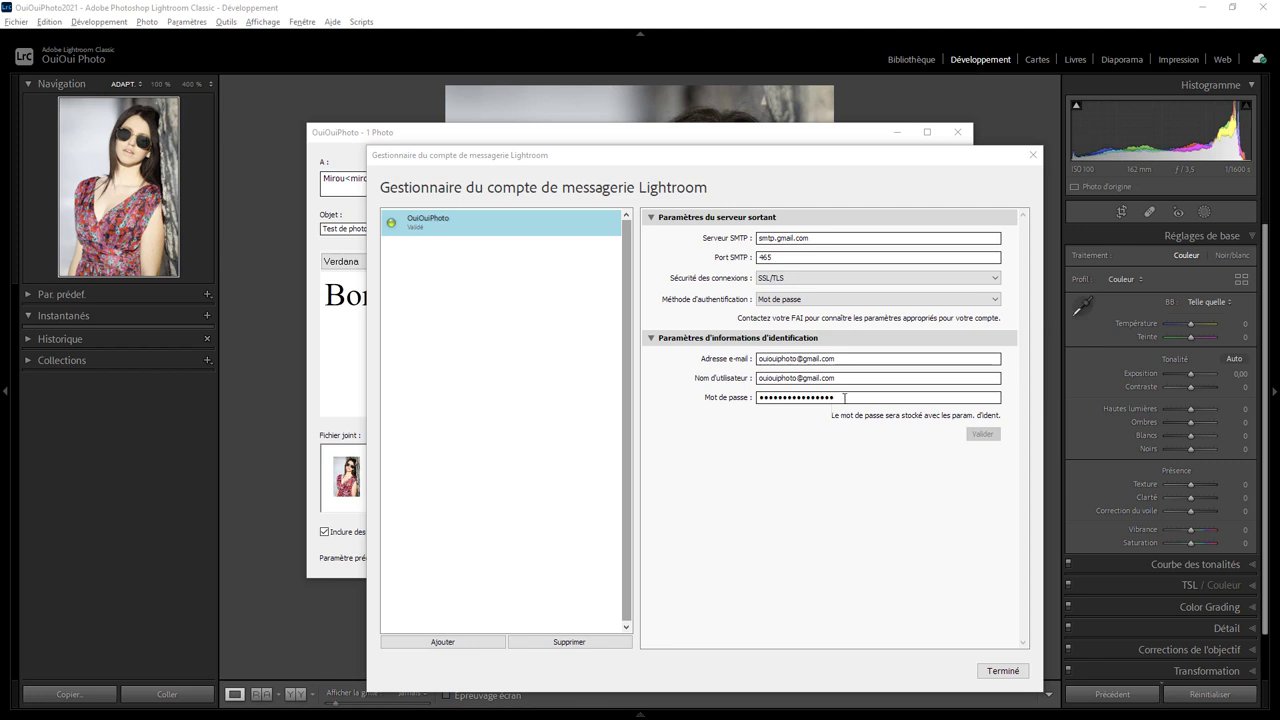
- Select the saved mail password, close the account manager and review the sender account choices
left_click(845, 398)
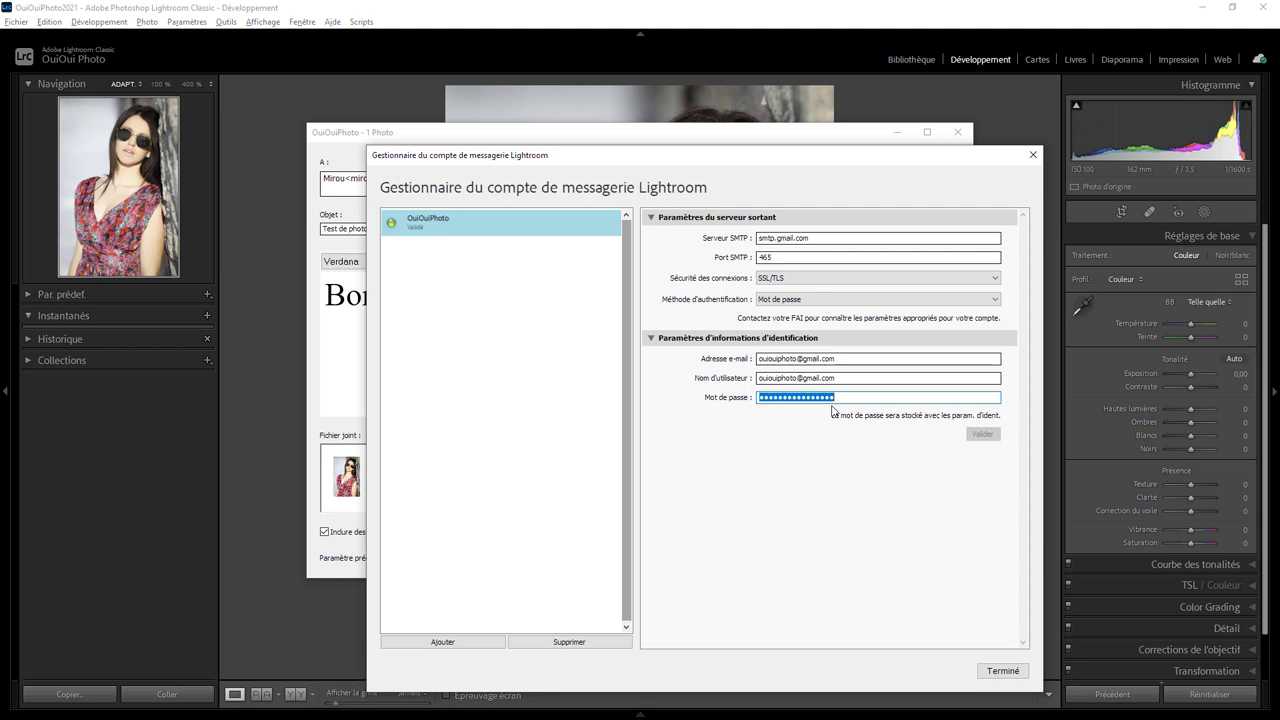
left_click(995, 668)
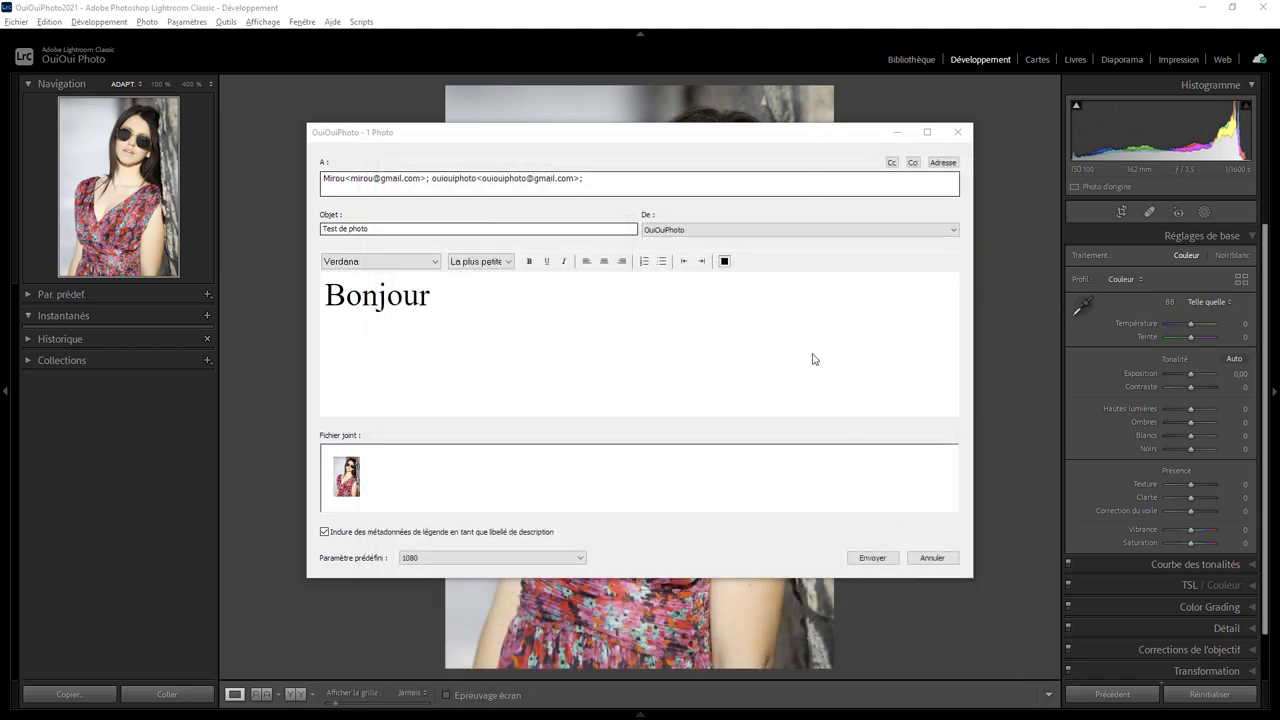
left_click(897, 231)
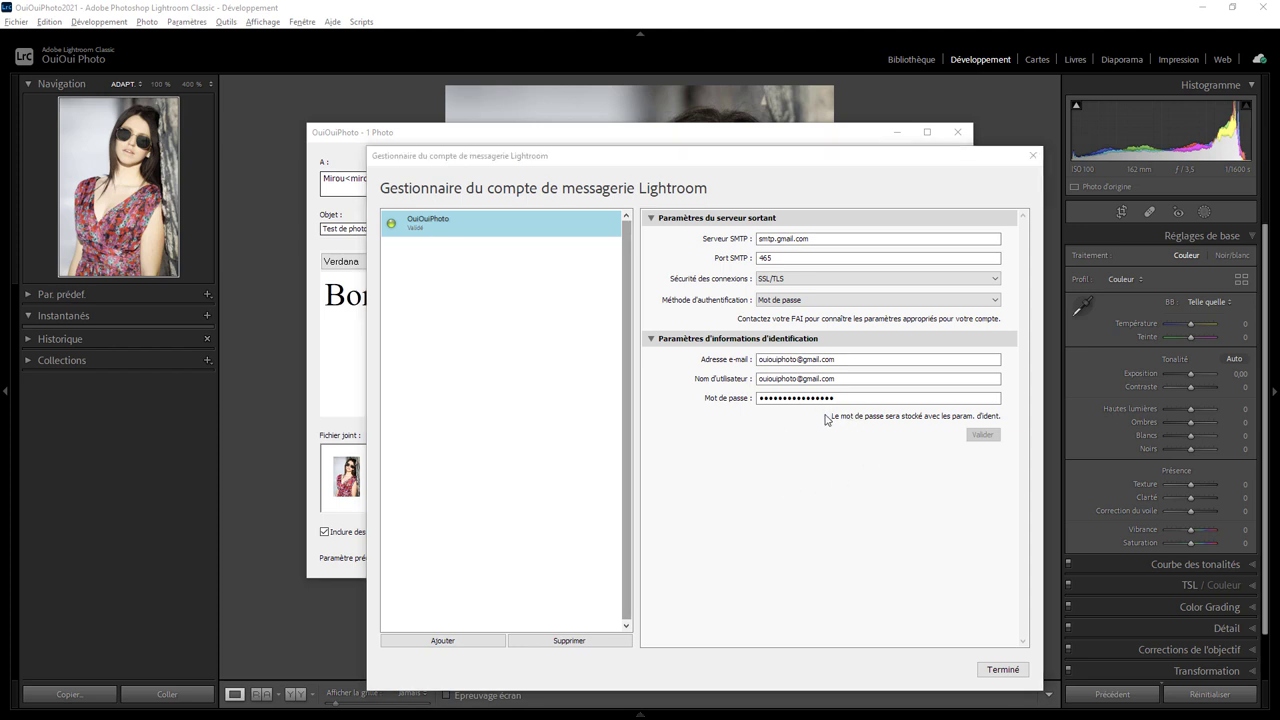
- Correct the SMTP server to smtp.gmail.com, port 465 with SSL/TLS, and validate the account
left_click(830, 238)
left_click(829, 238)
left_click(830, 240)
key("BackSpace")
type("m")
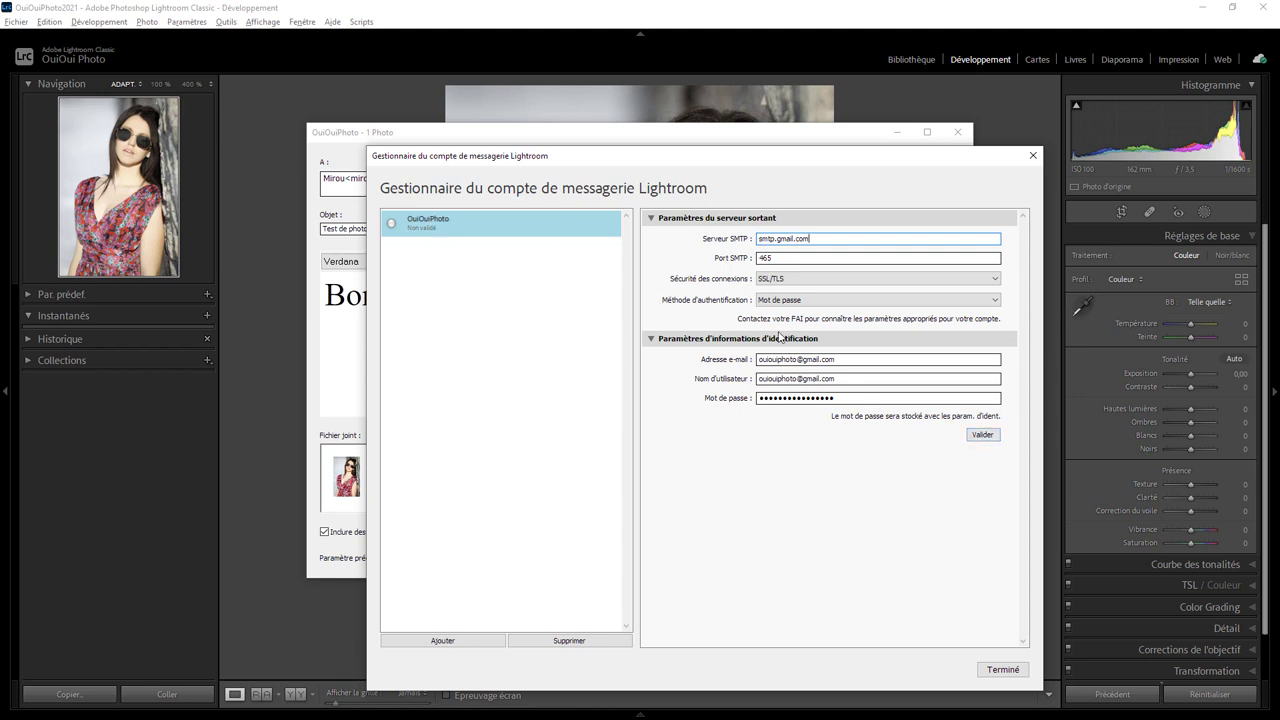
left_click(986, 436)
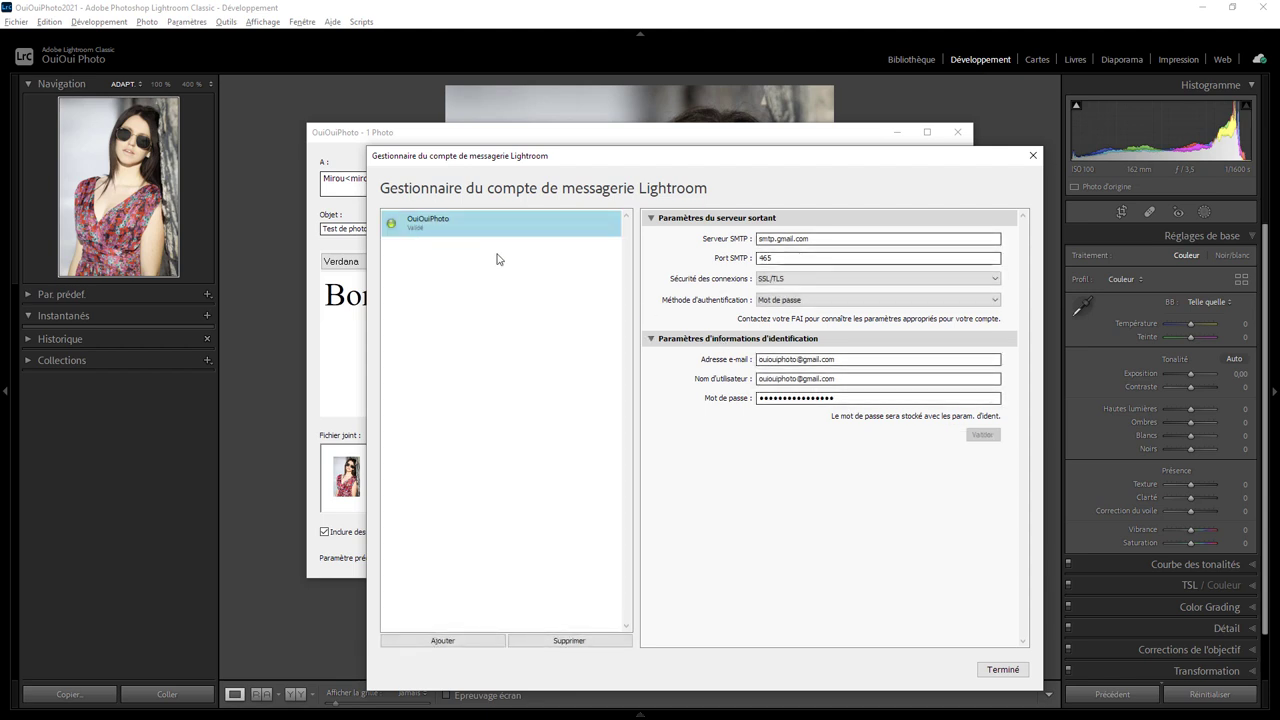
left_click(485, 643)
- Close the account manager and delete the first recipient, leaving only the OuiOuiPhoto address
left_click(1001, 669)
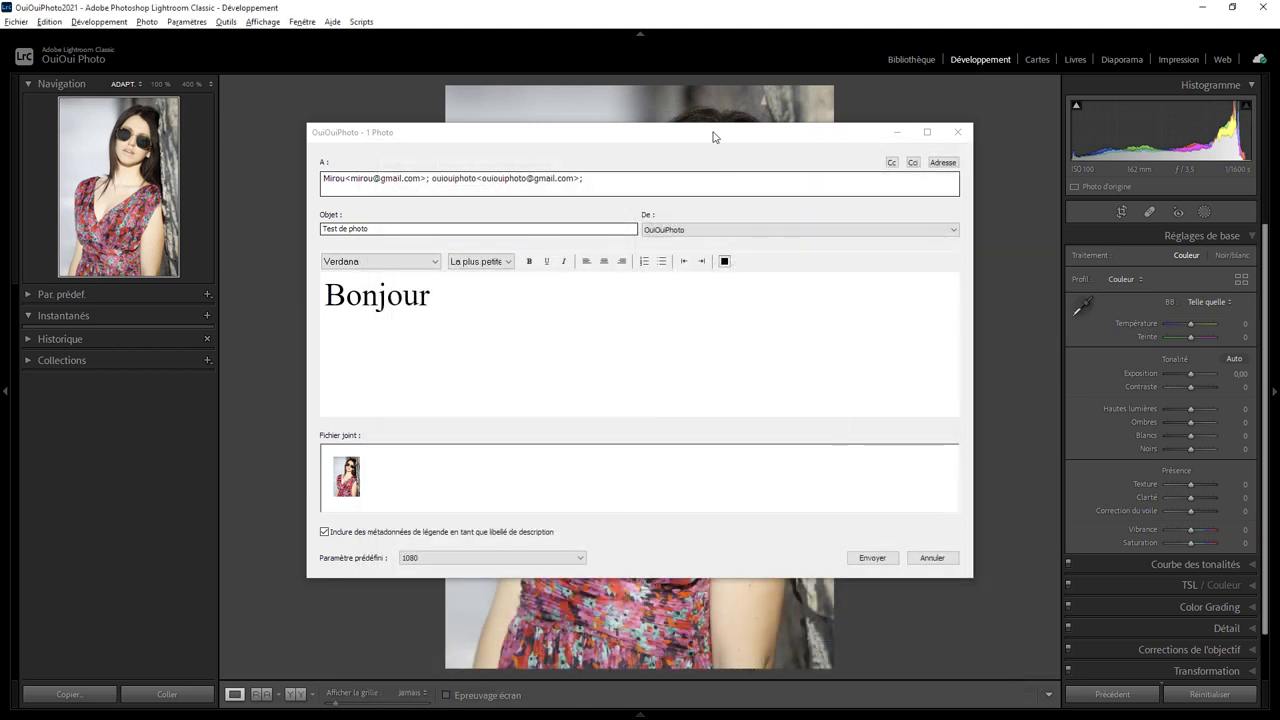
left_click_drag(714, 136, 705, 108)
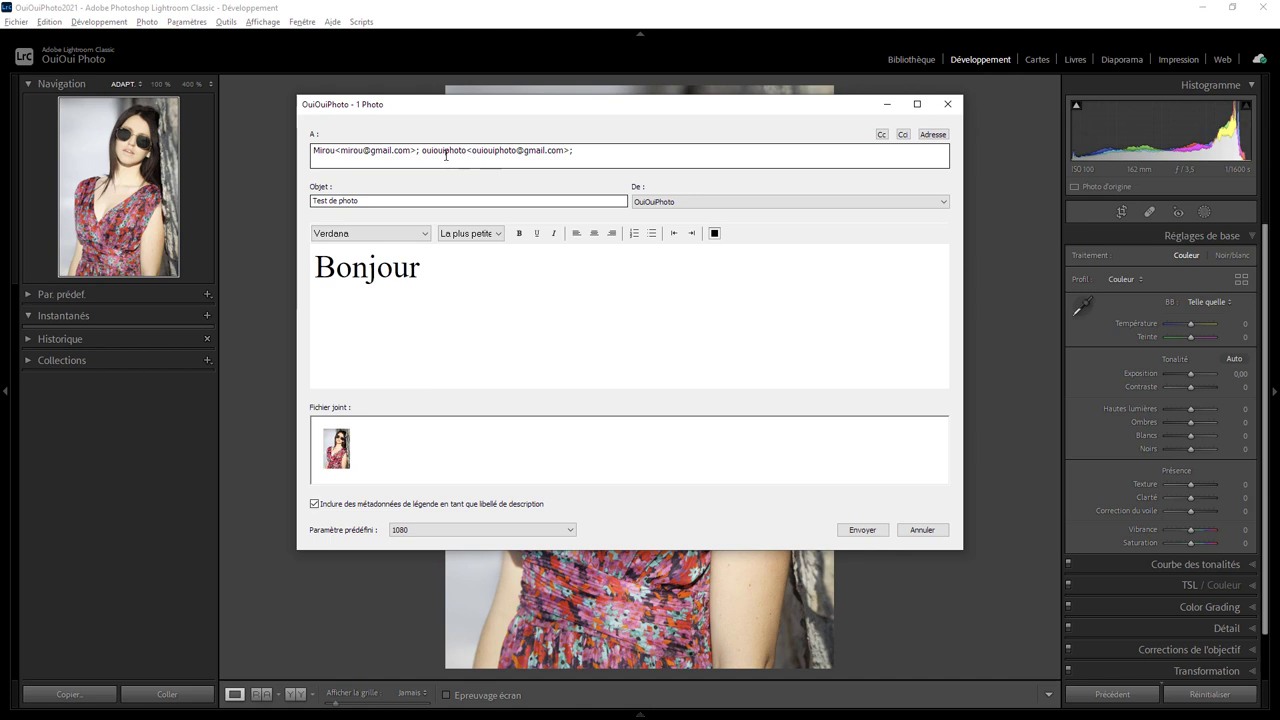
left_click(339, 153)
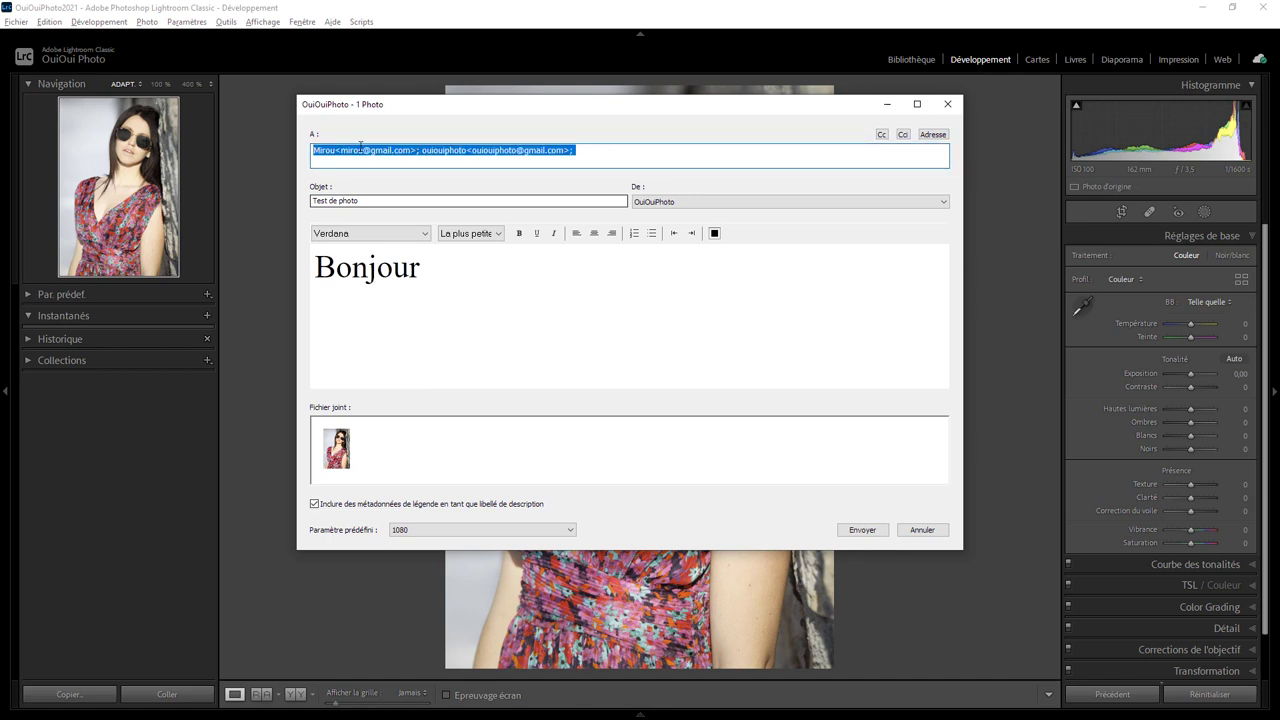
left_click(359, 150)
left_click_drag(422, 151, 312, 151)
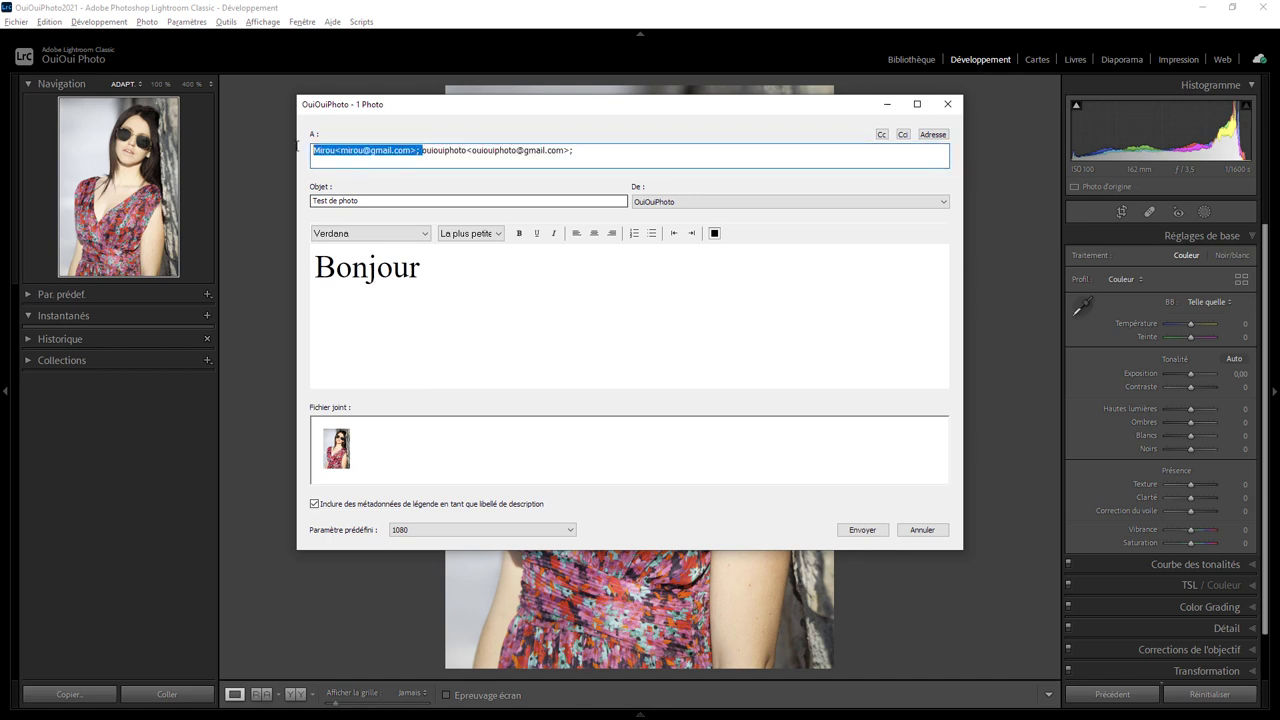
key("Delete")
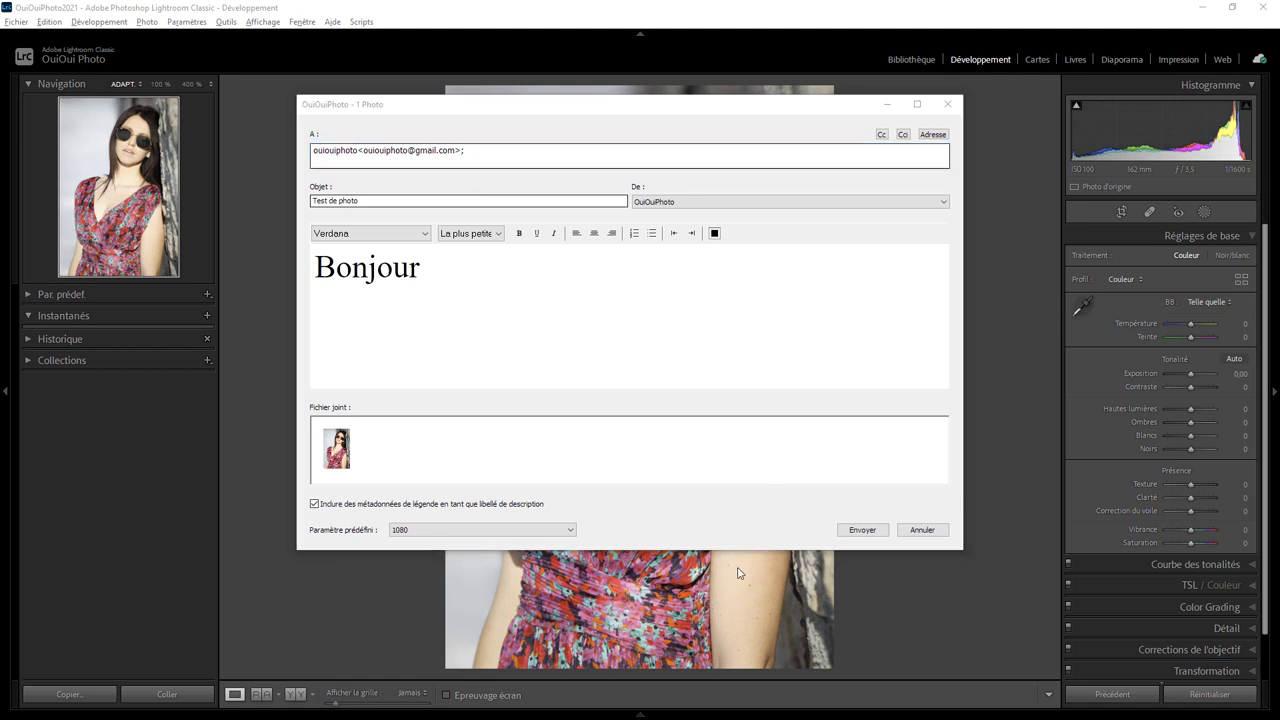
- Send the 'Test de photo' email with the attached portrait
left_click(855, 535)
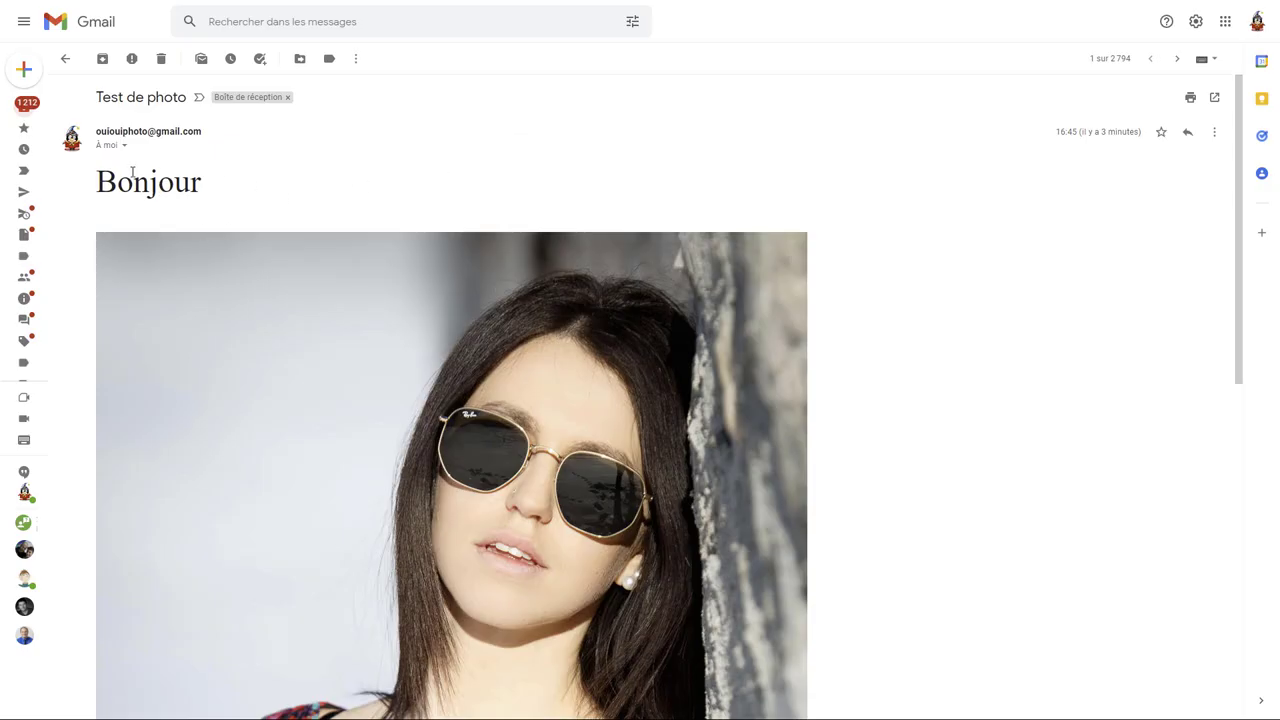
scroll(317, 255, "down", 5)
scroll(449, 343, "up", 5)
scroll(350, 400, "down", 1)
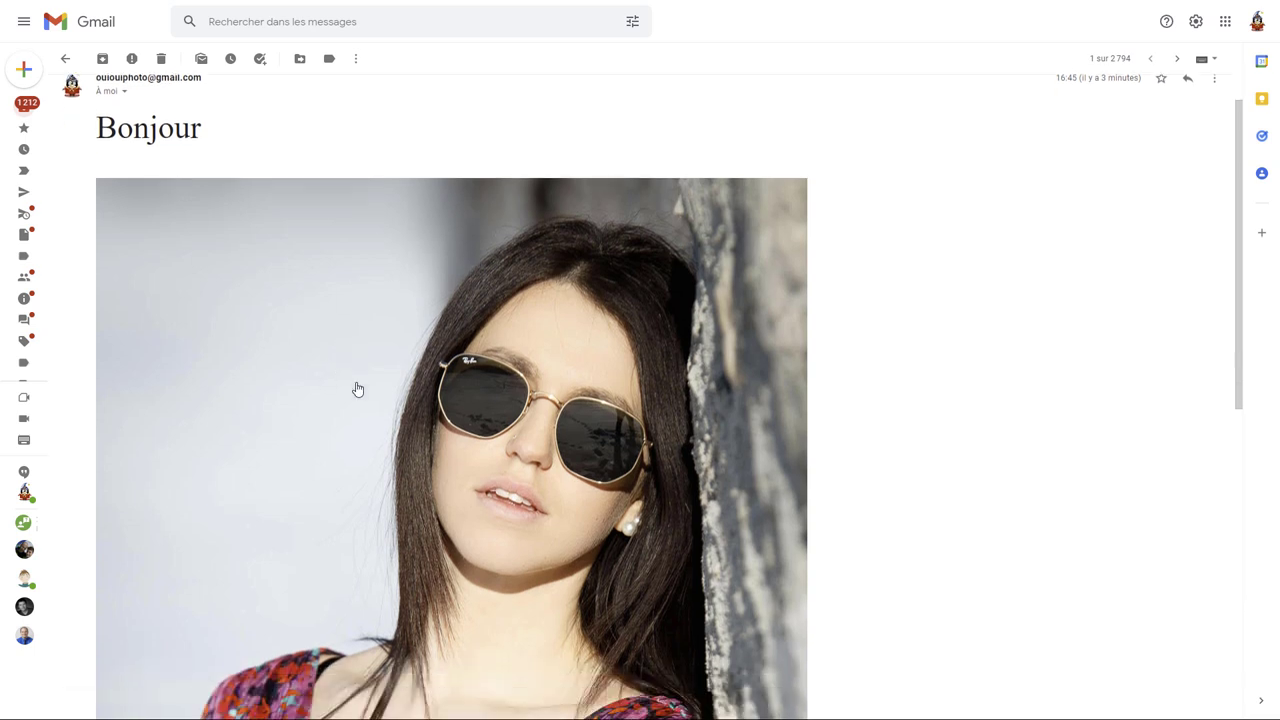
scroll(357, 389, "down", 5)
scroll(357, 389, "up", 4)
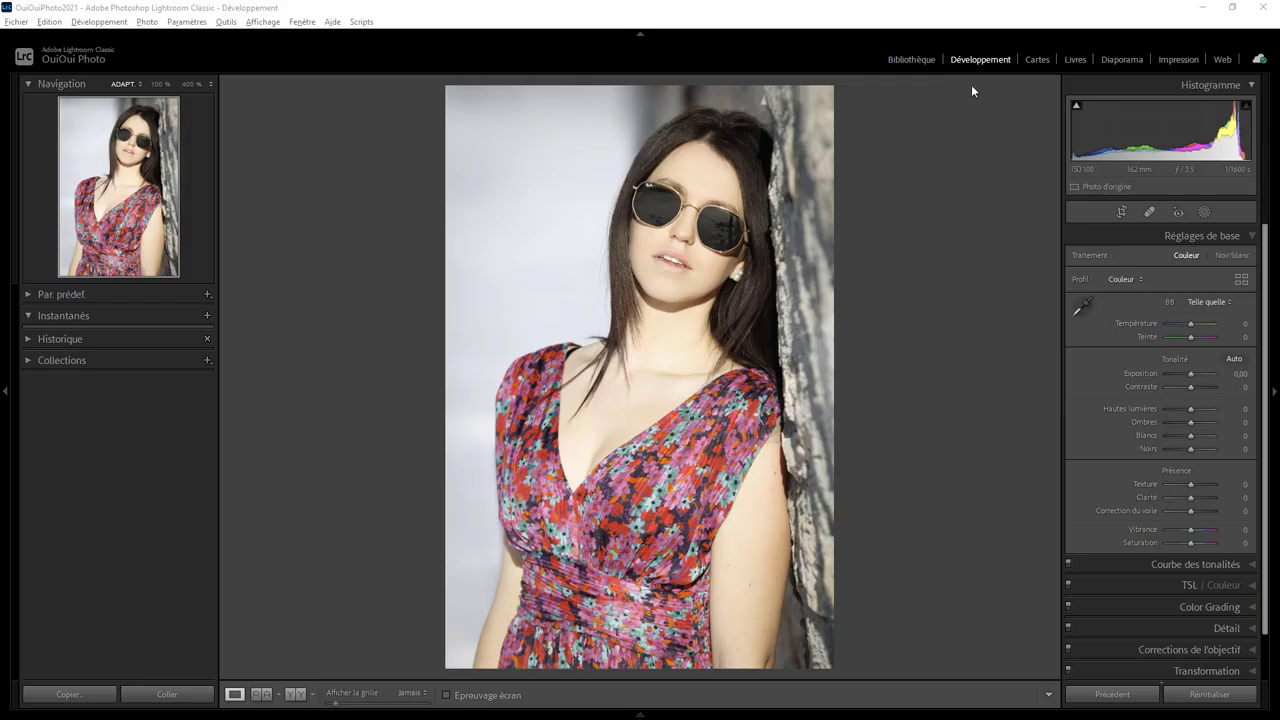
- In Bibliothèque, caption the portrait 'Ceci est un test de photo' via EXIF et IPTC metadata and show the filmstrip
left_click(919, 60)
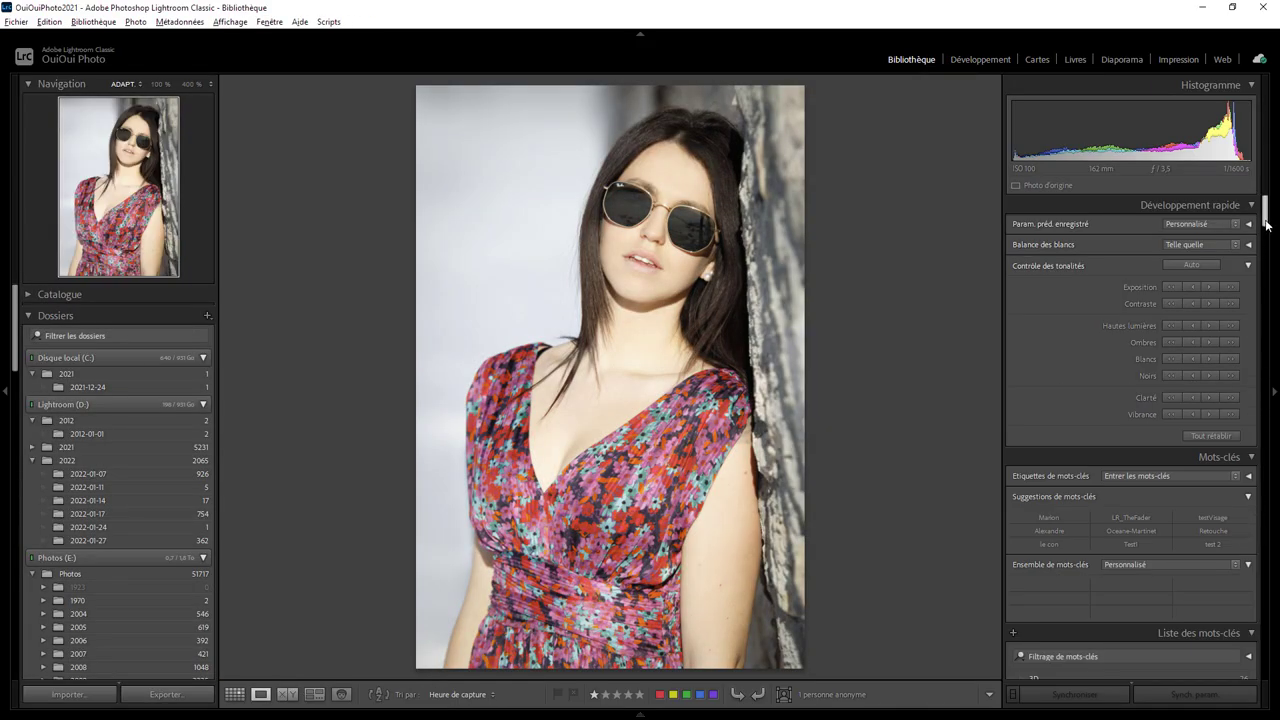
left_click_drag(1266, 224, 1265, 670)
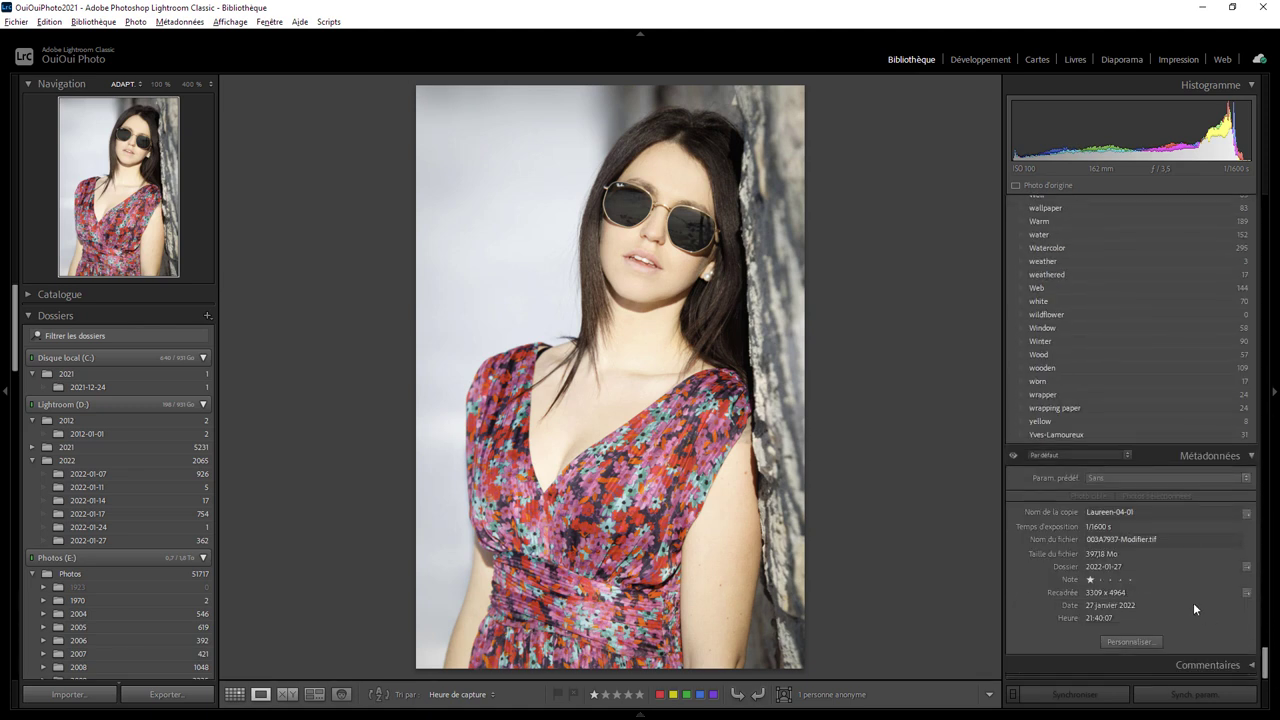
left_click(1043, 460)
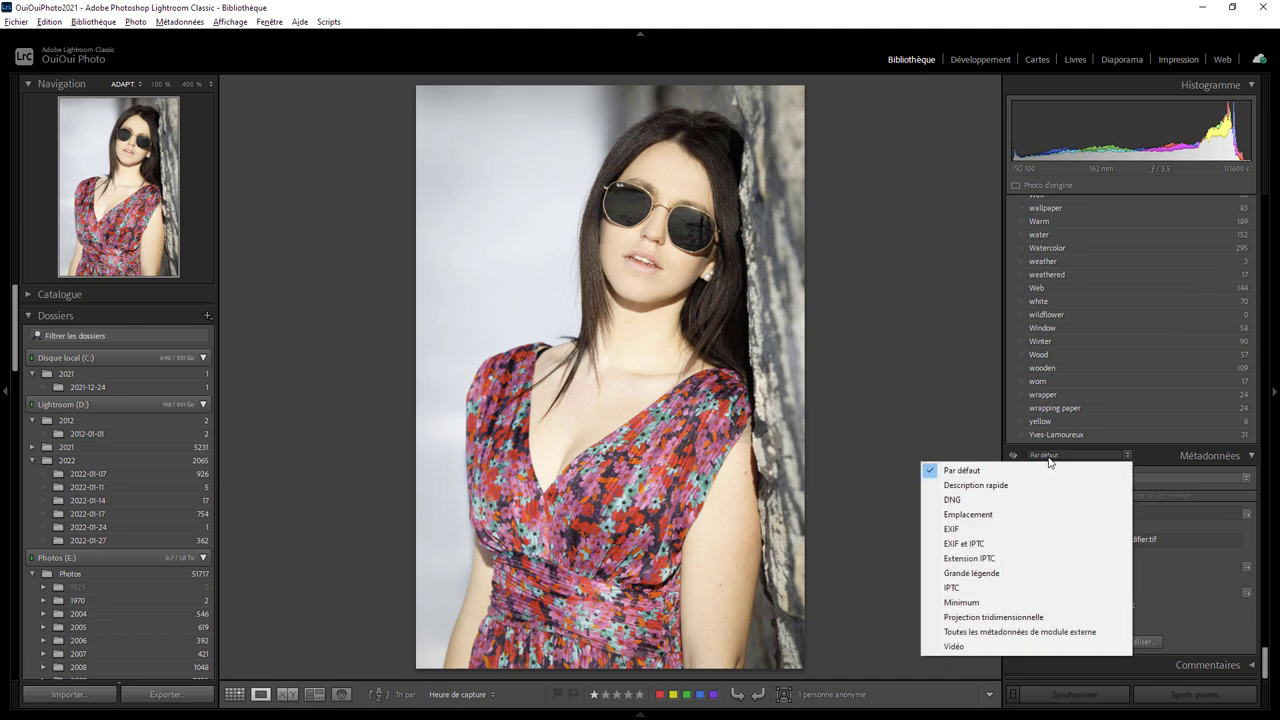
left_click(972, 540)
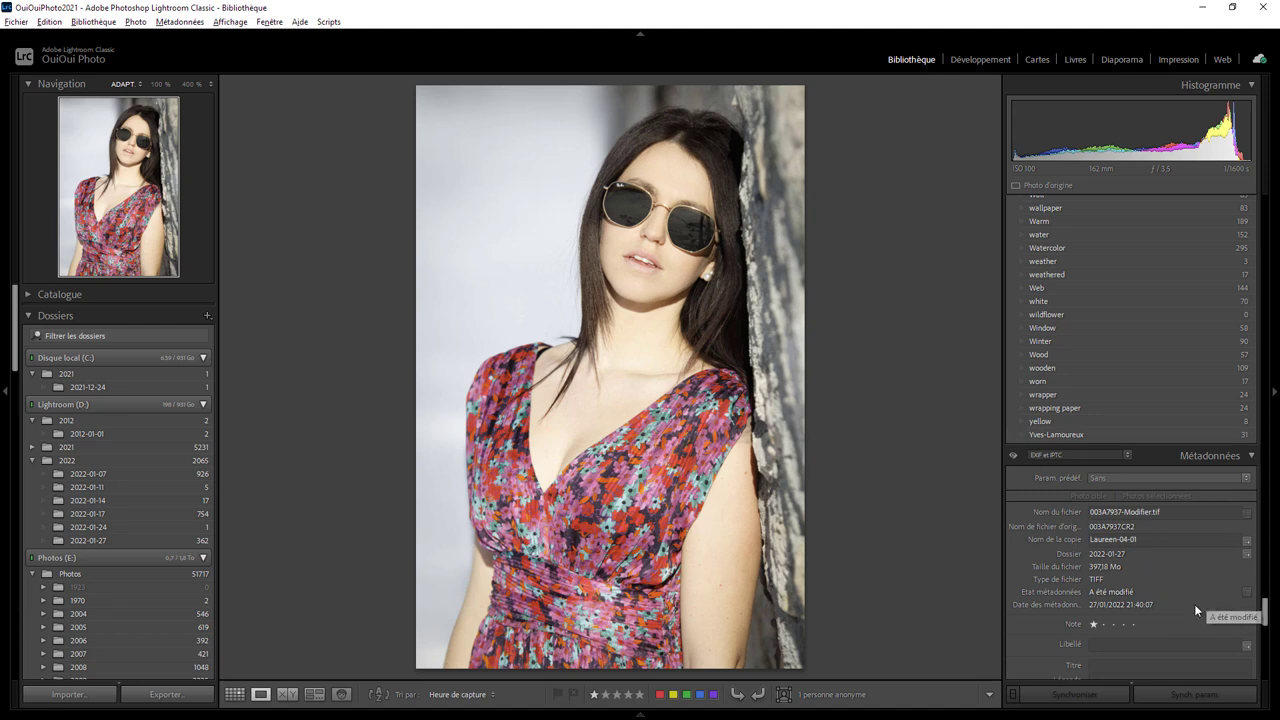
left_click_drag(1264, 618, 1264, 628)
left_click(1125, 542)
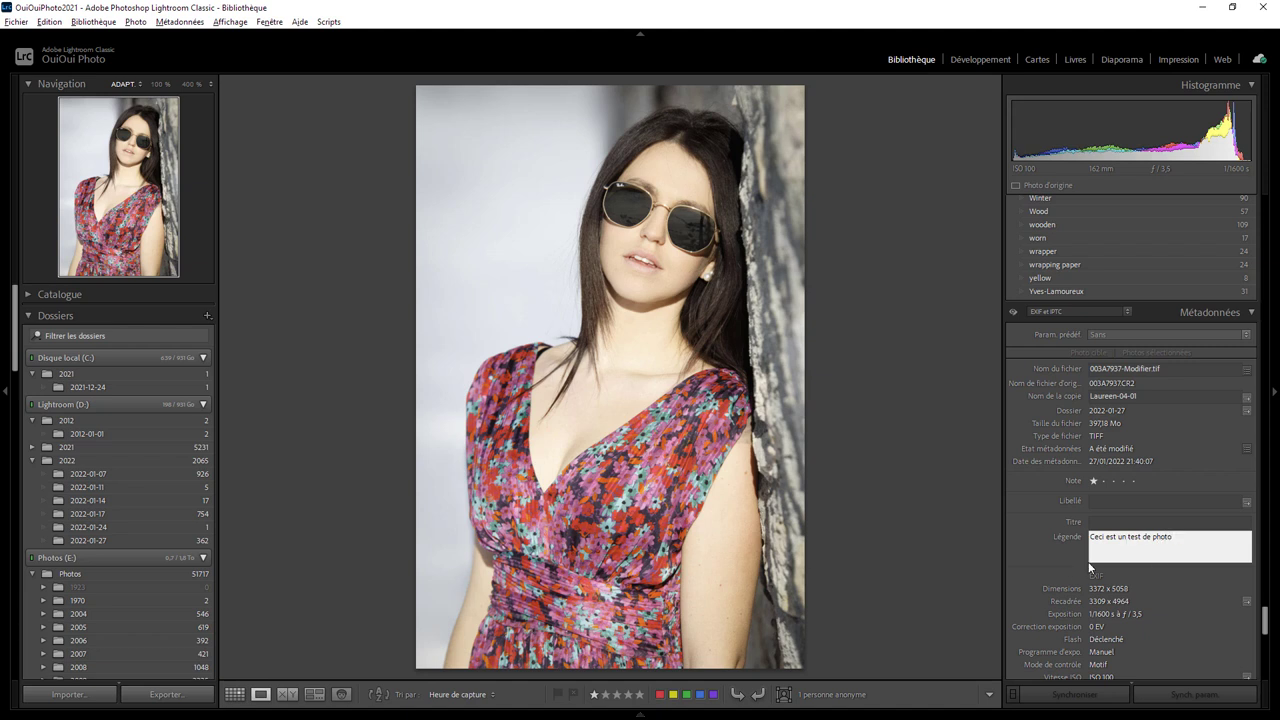
left_click(1063, 566)
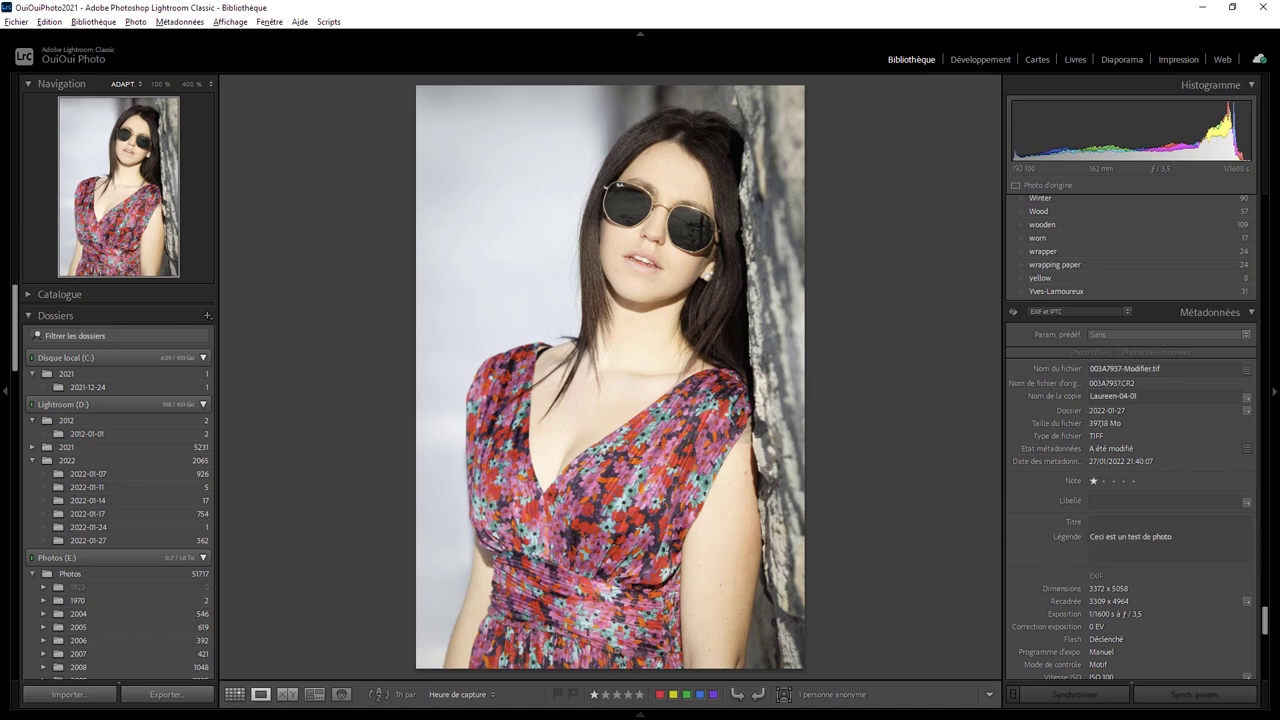
left_click(639, 716)
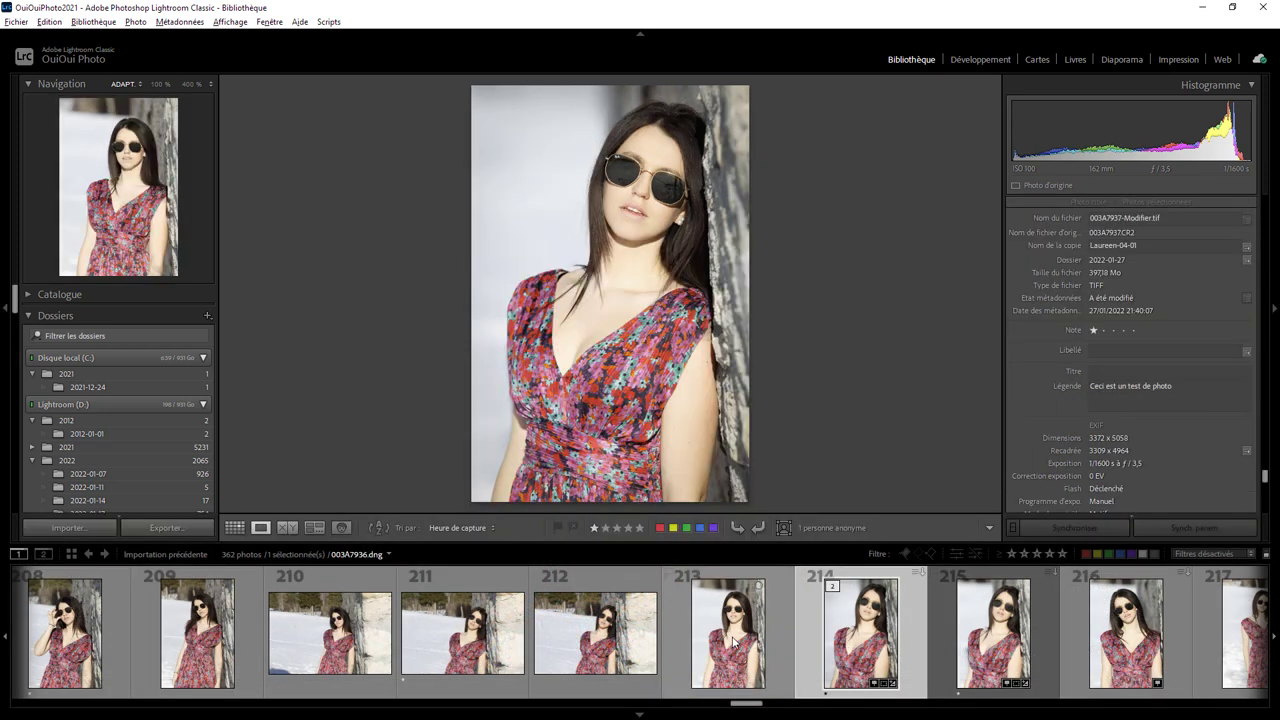
- Add photo 213 to the selection and start an email with both selected portraits
left_click(740, 642, "ctrl")
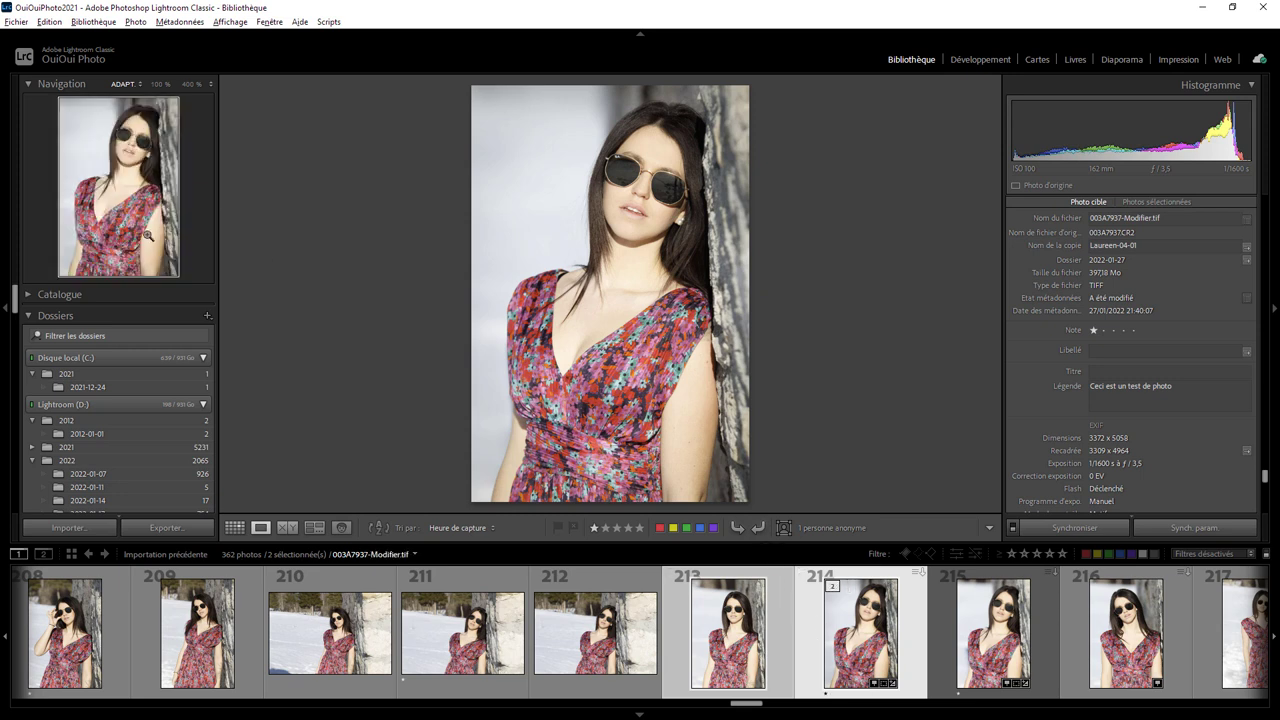
left_click(16, 22)
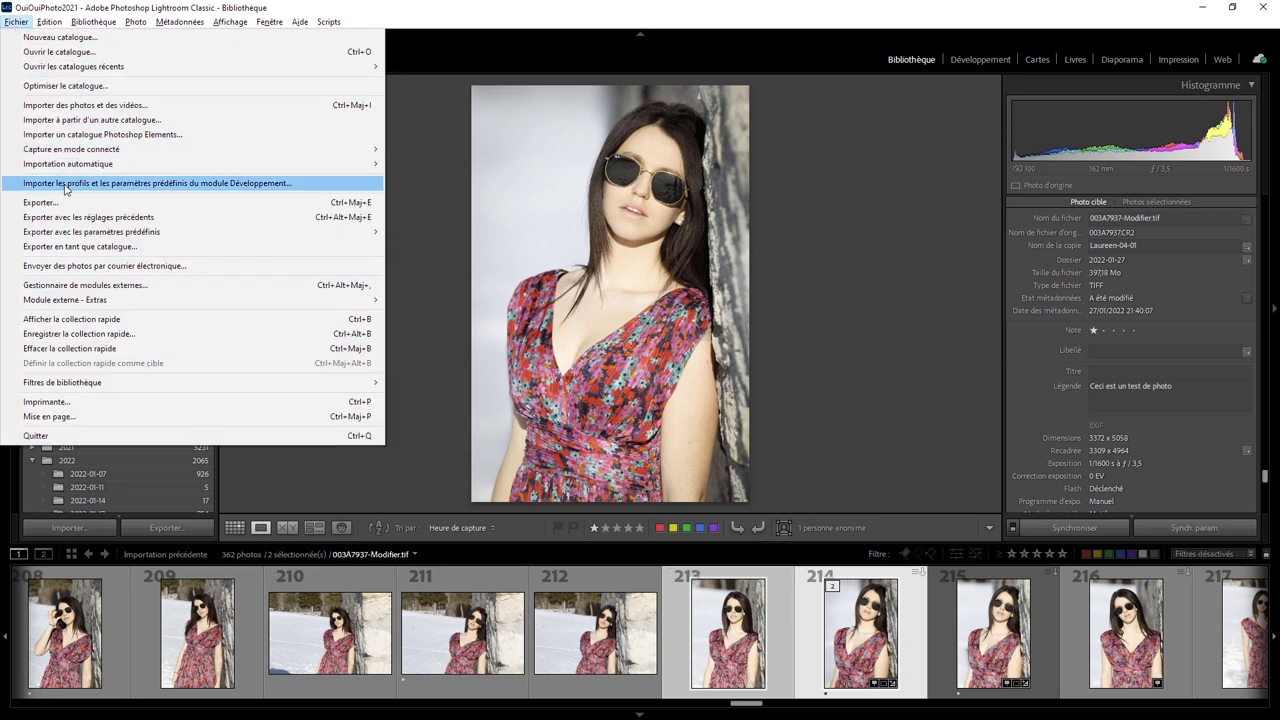
left_click(90, 266)
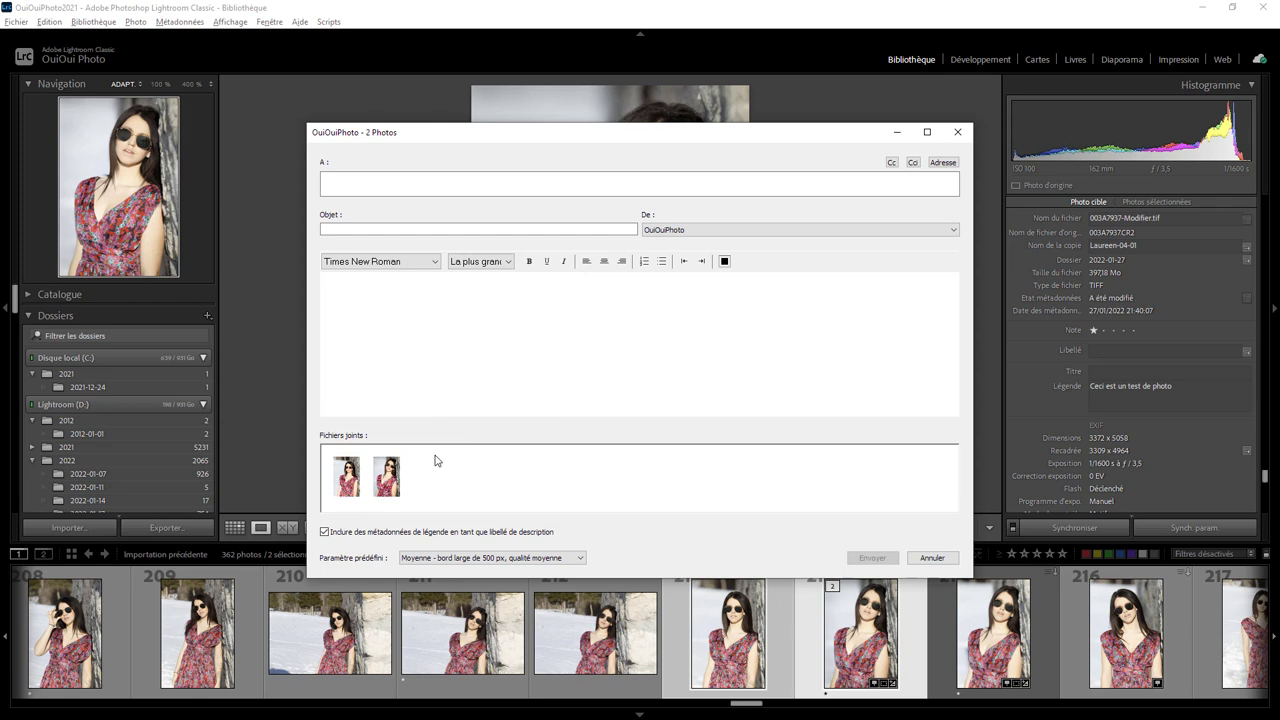
- Add a saved contact from the address book as the email recipient
left_click(366, 185)
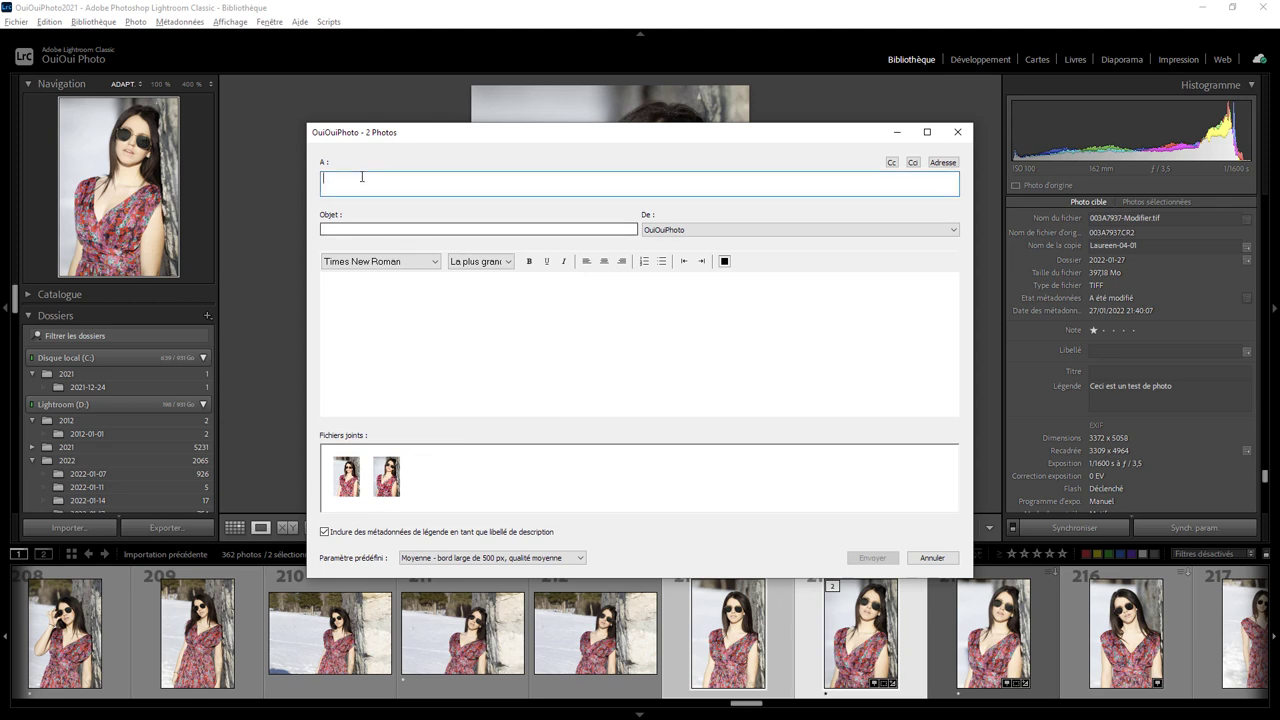
left_click(945, 163)
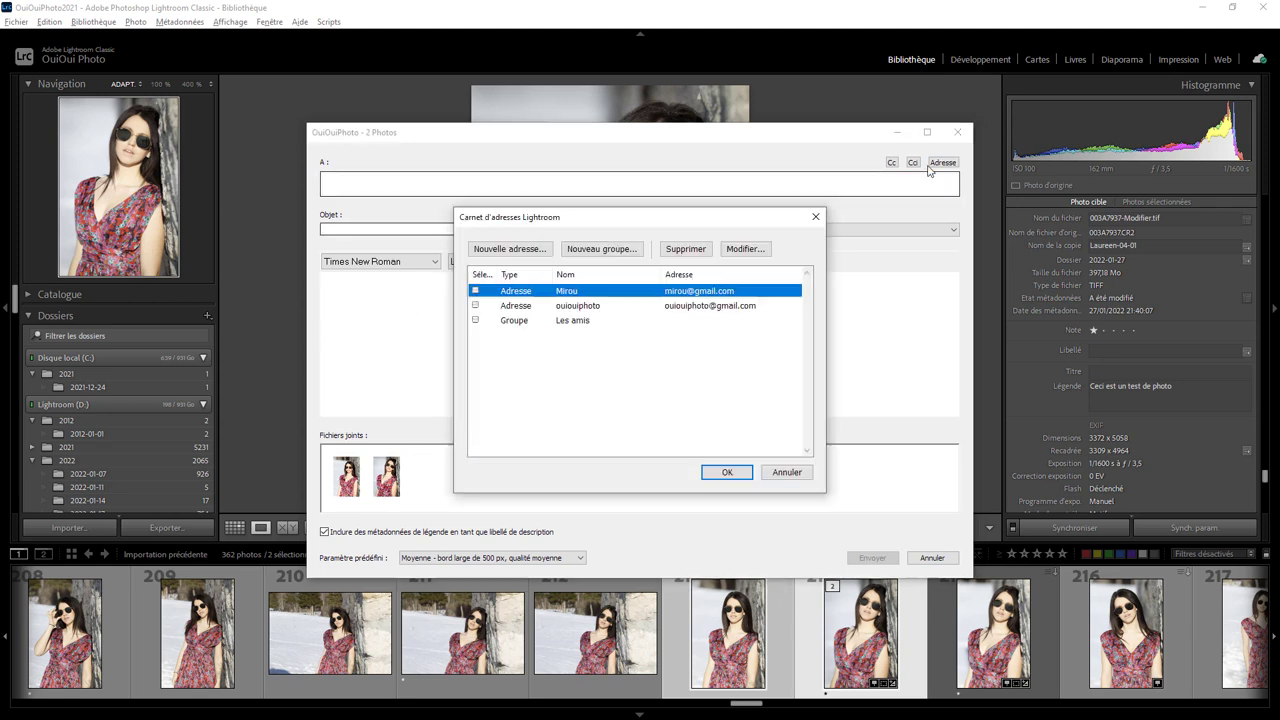
left_click(476, 306)
left_click(727, 472)
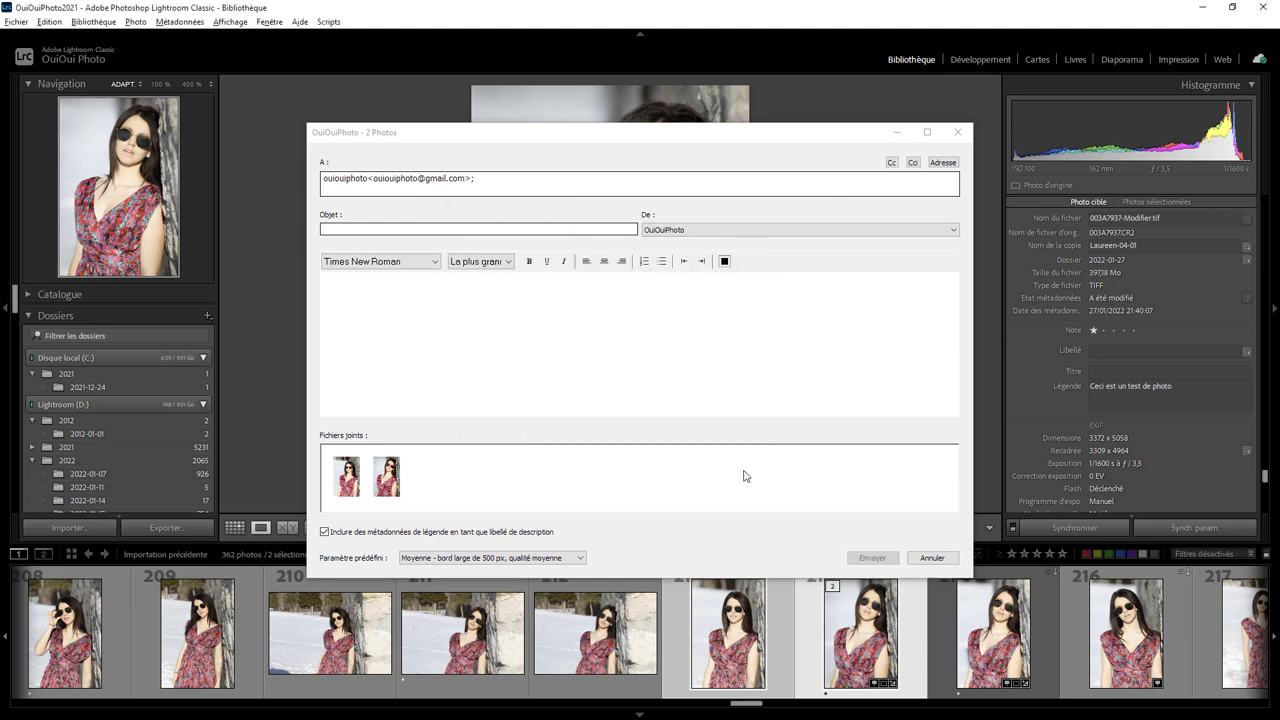
- Enter subject 'test 2 photos' and body 'voici deux photos', then select all the body text
left_click(531, 230)
type("test 2 photos")
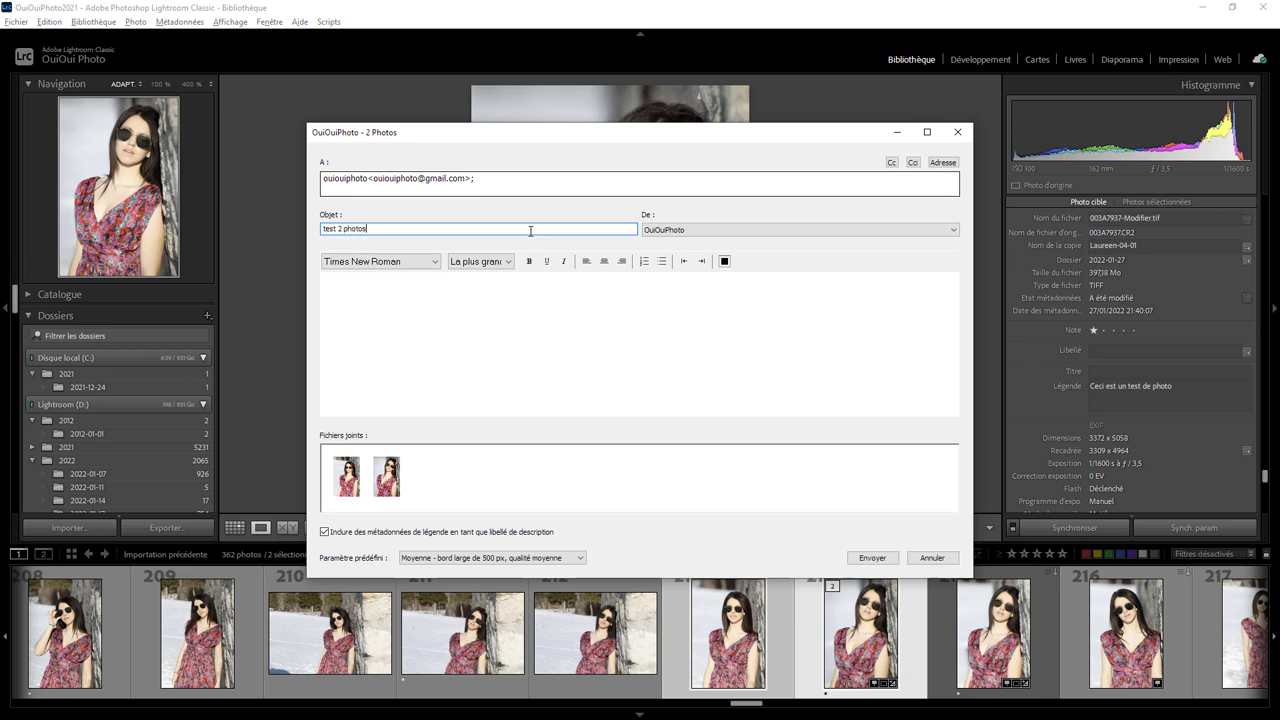
left_click(380, 310)
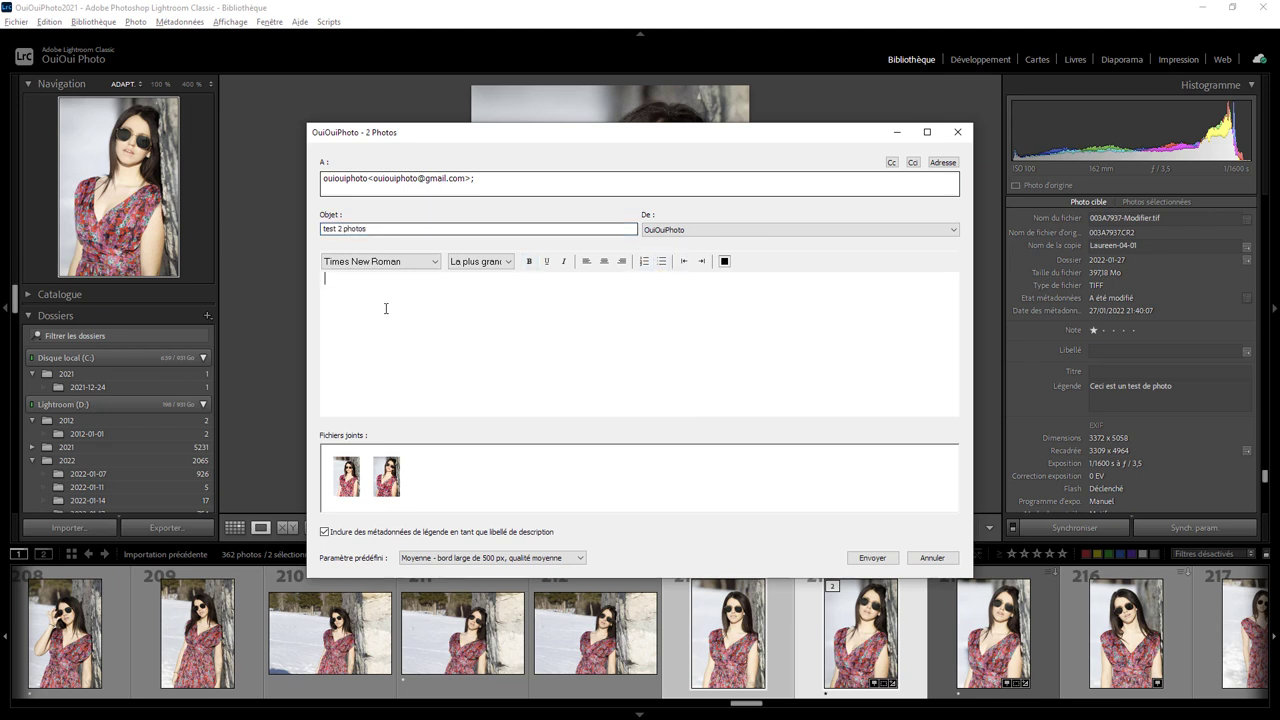
type("voici deux photos")
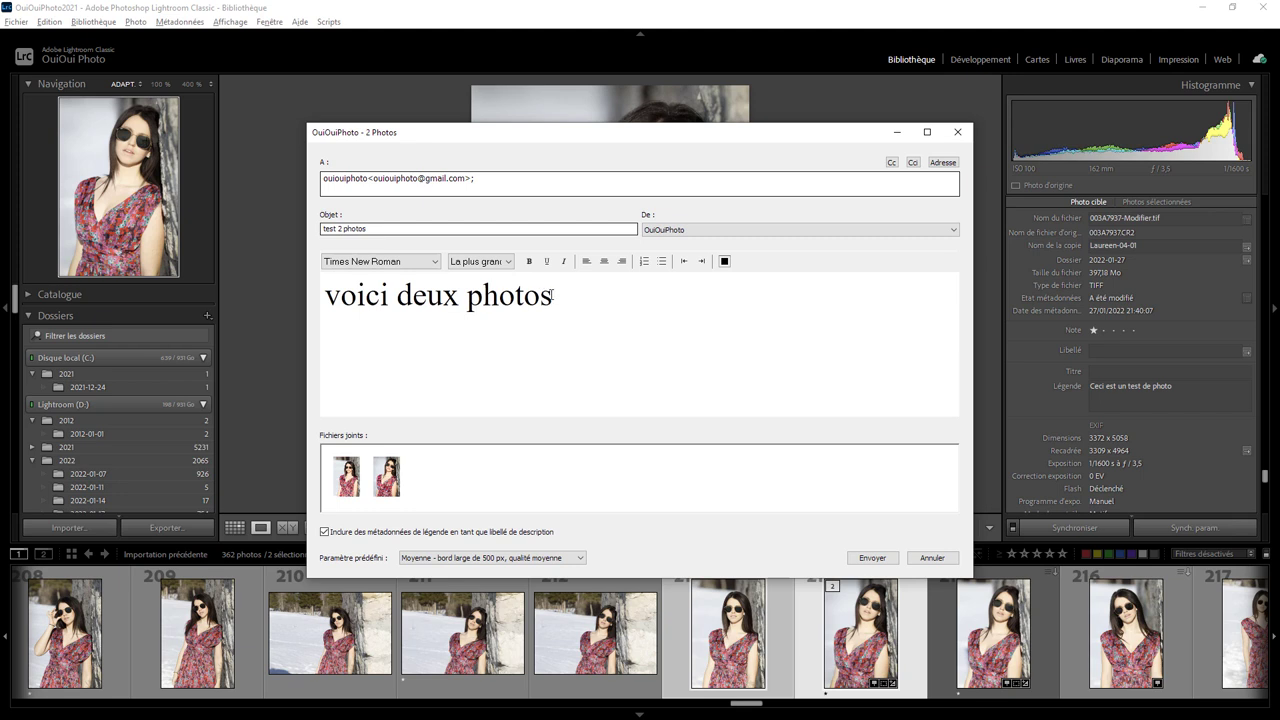
key("ctrl+a")
- Make the selected message text light pink
left_click(725, 263)
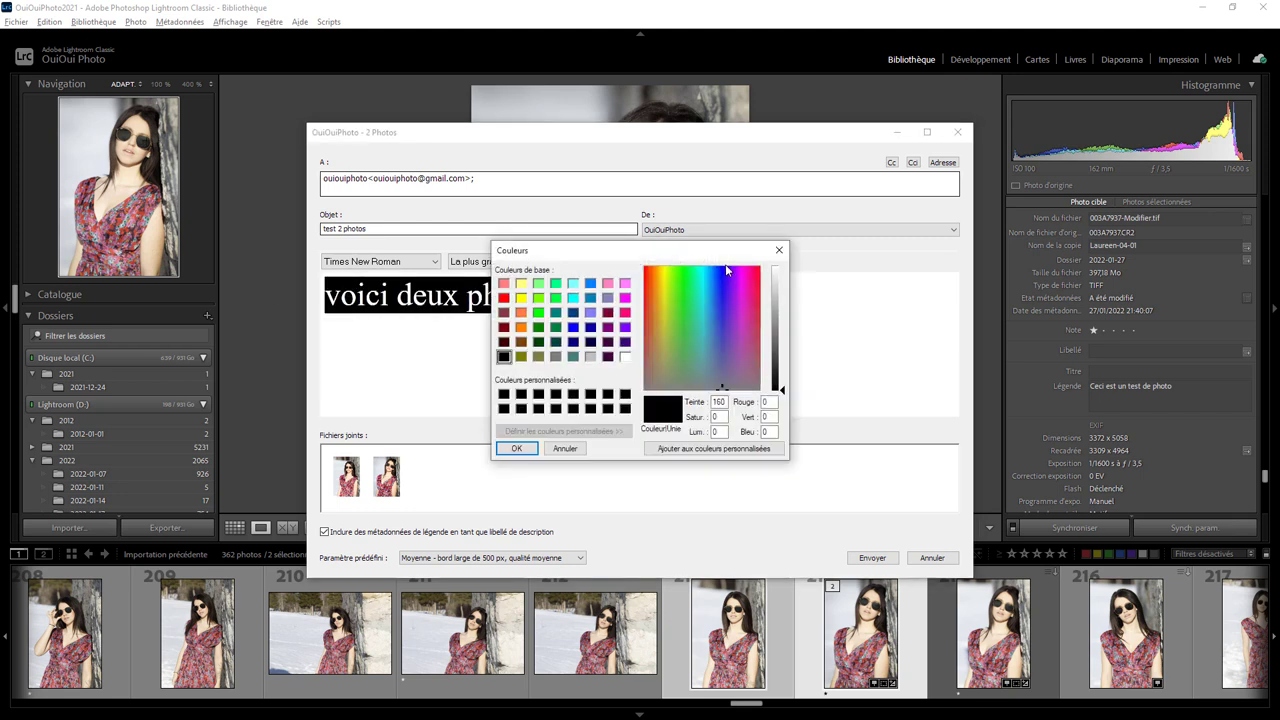
left_click(625, 283)
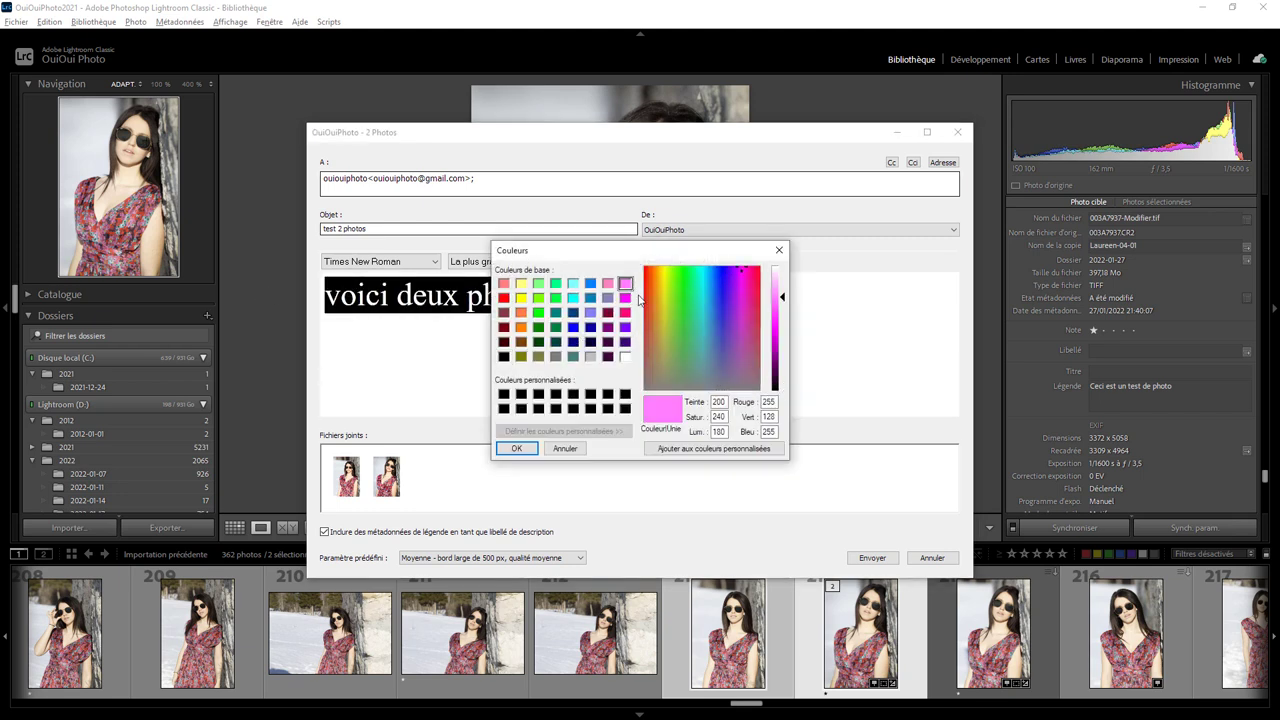
left_click(516, 448)
left_click(459, 374)
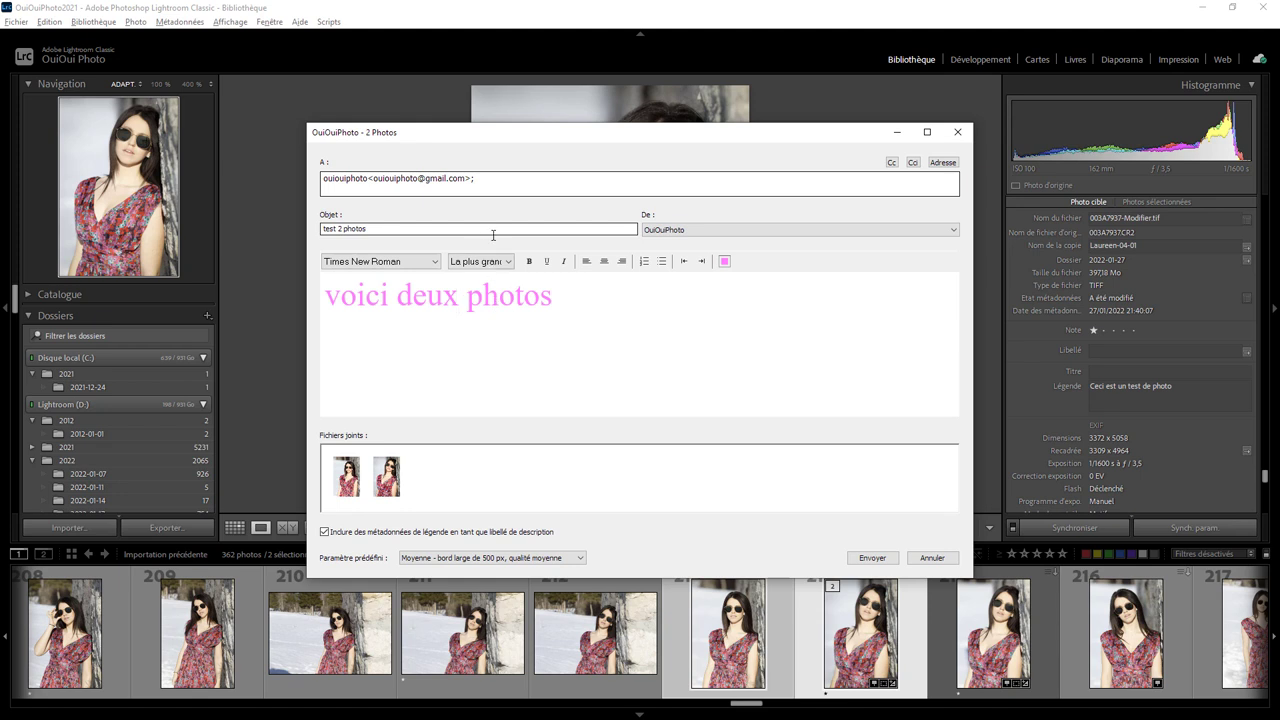
- Set the attached photo size preset to 1080 and send the email
left_click(561, 560)
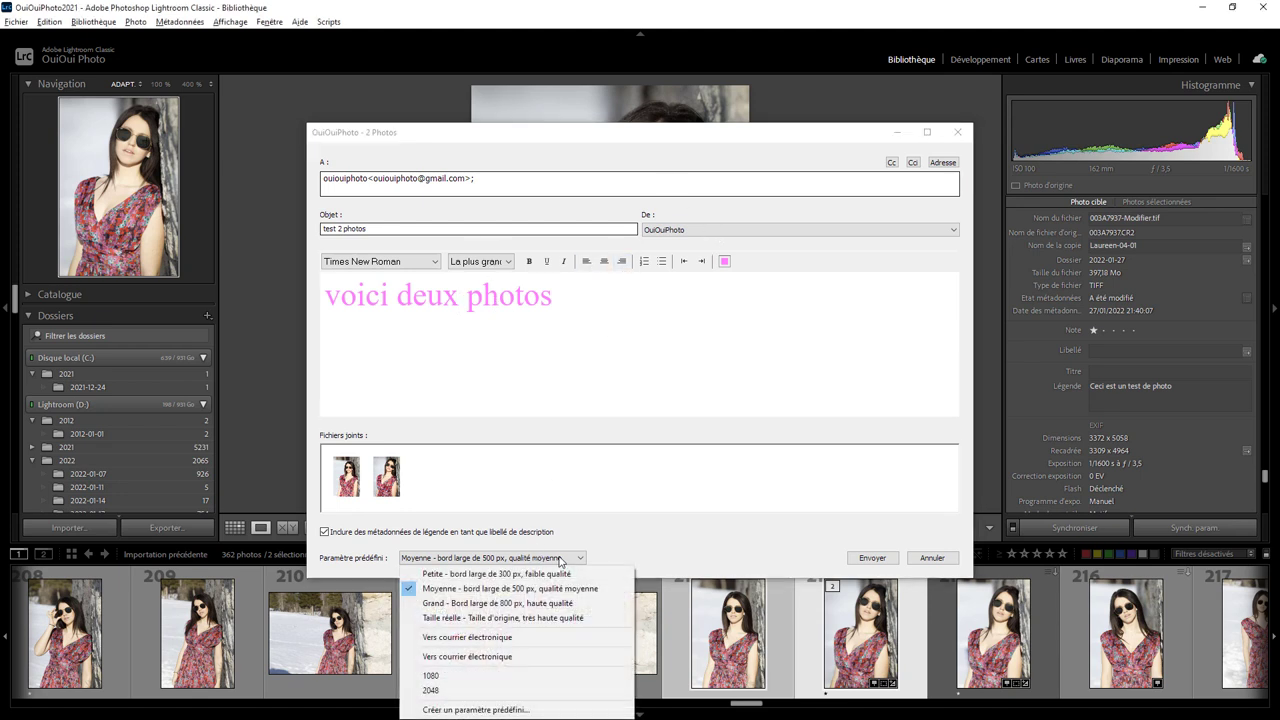
left_click(448, 690)
left_click(448, 557)
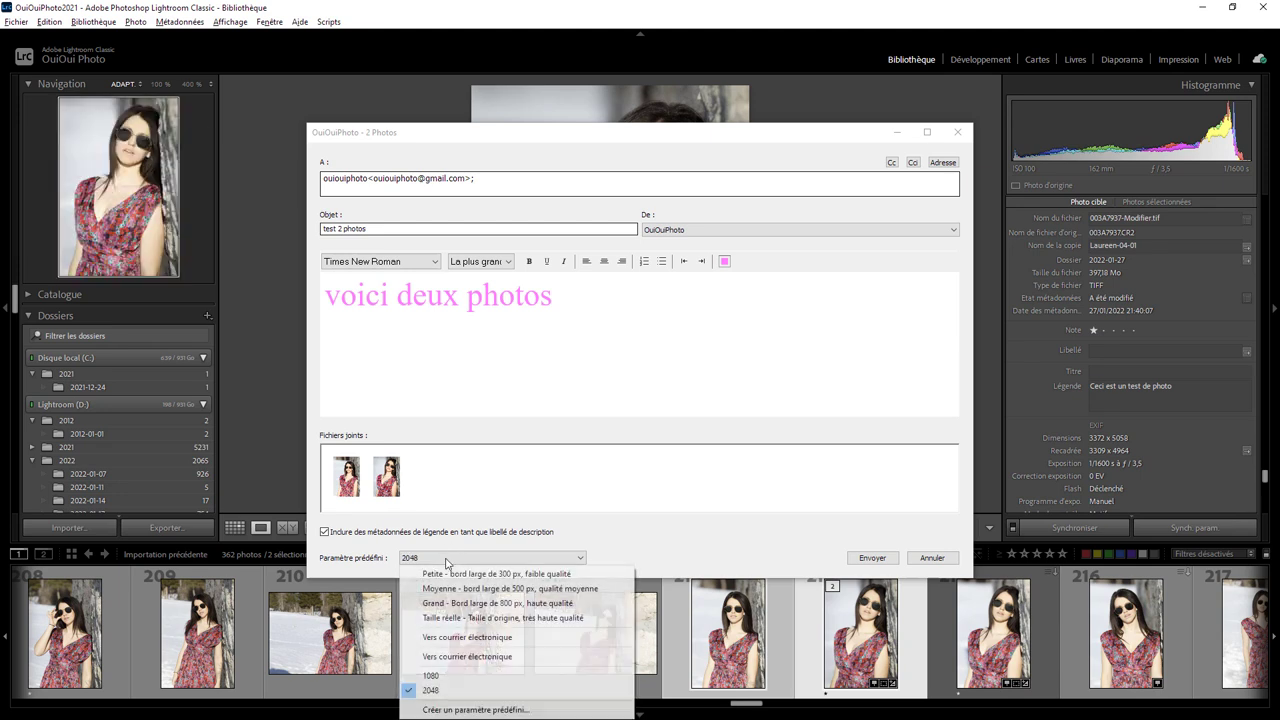
left_click(443, 676)
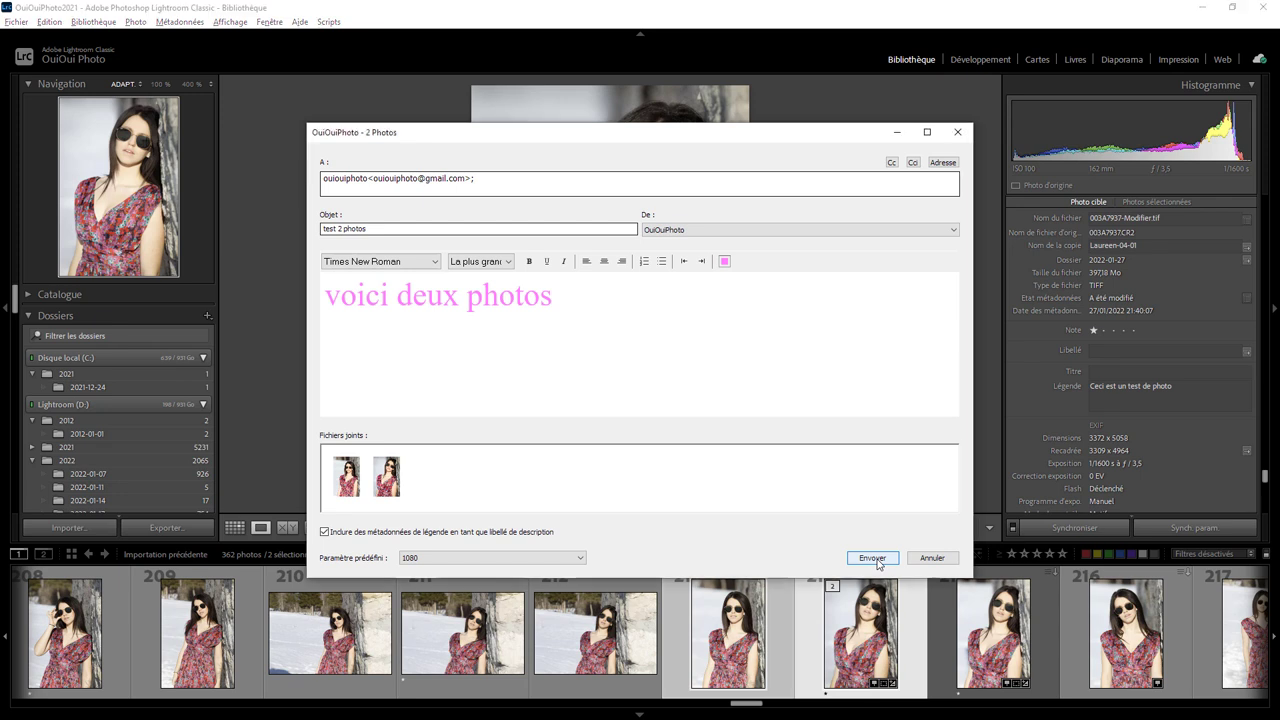
left_click(873, 558)
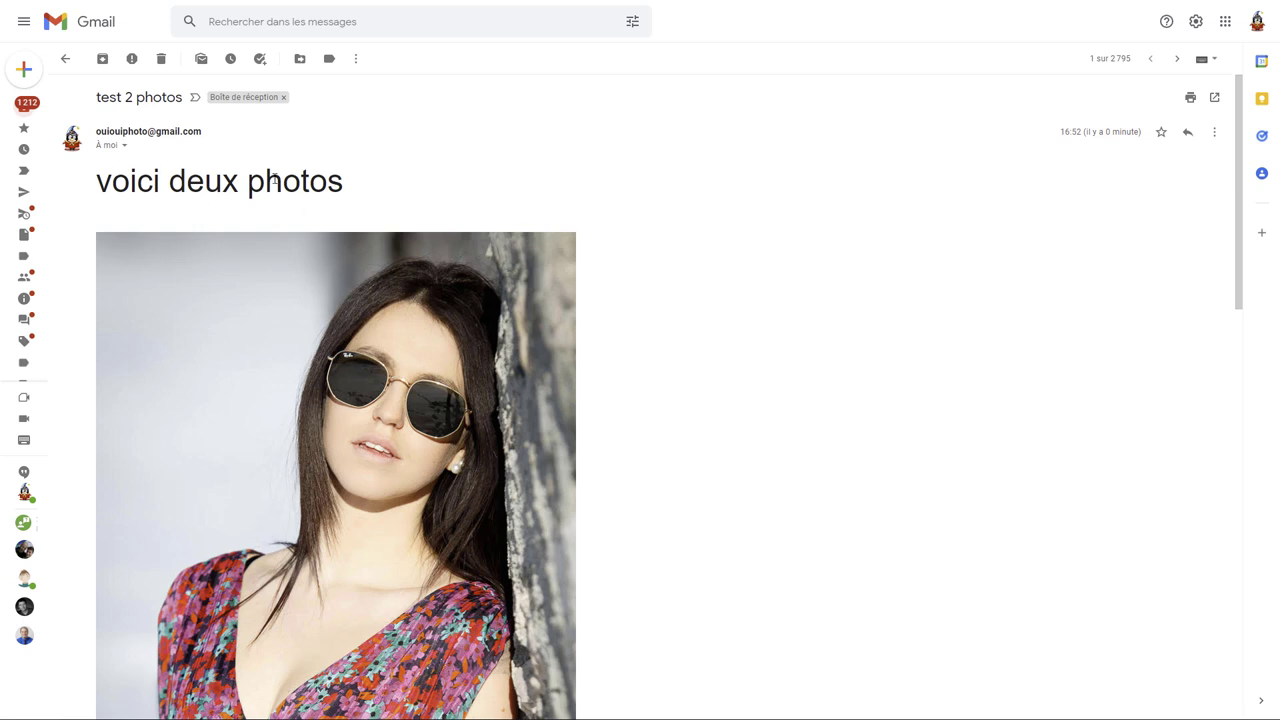
- Scroll through the received 'test 2 photos' email's portraits and captions, then back up
scroll(313, 320, "down", 5)
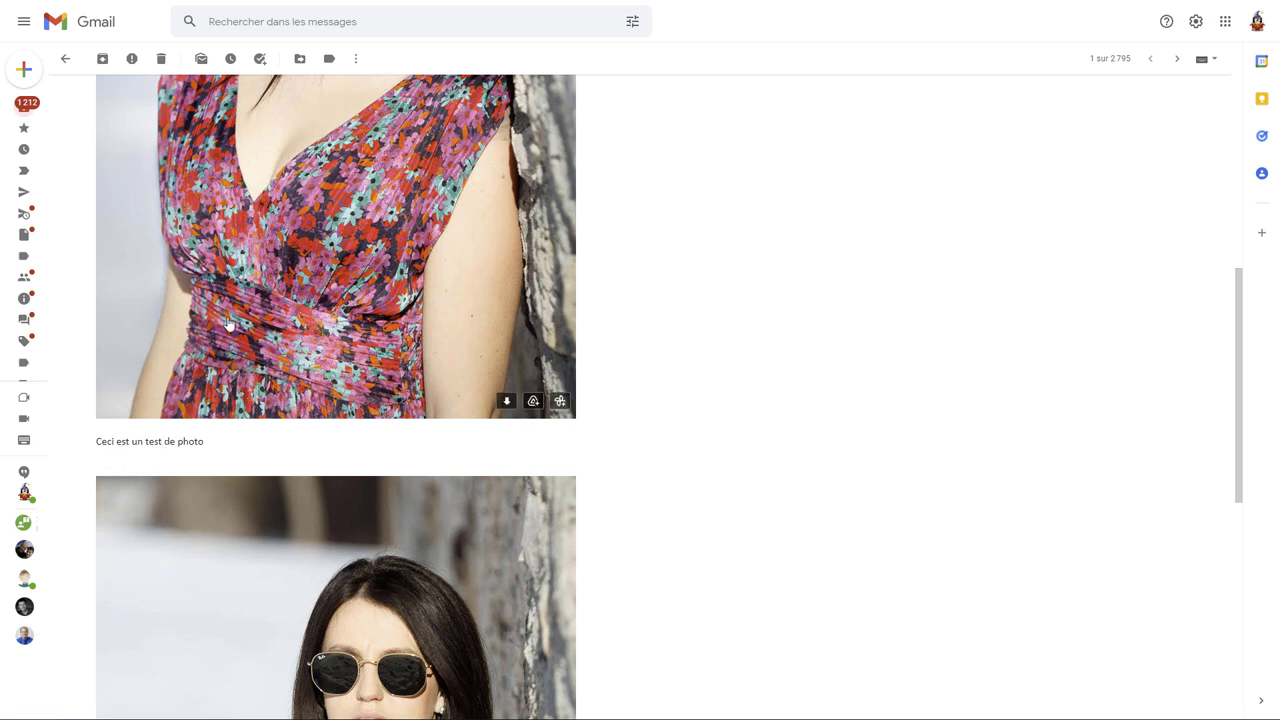
scroll(222, 331, "down", 4)
scroll(225, 327, "down", 2)
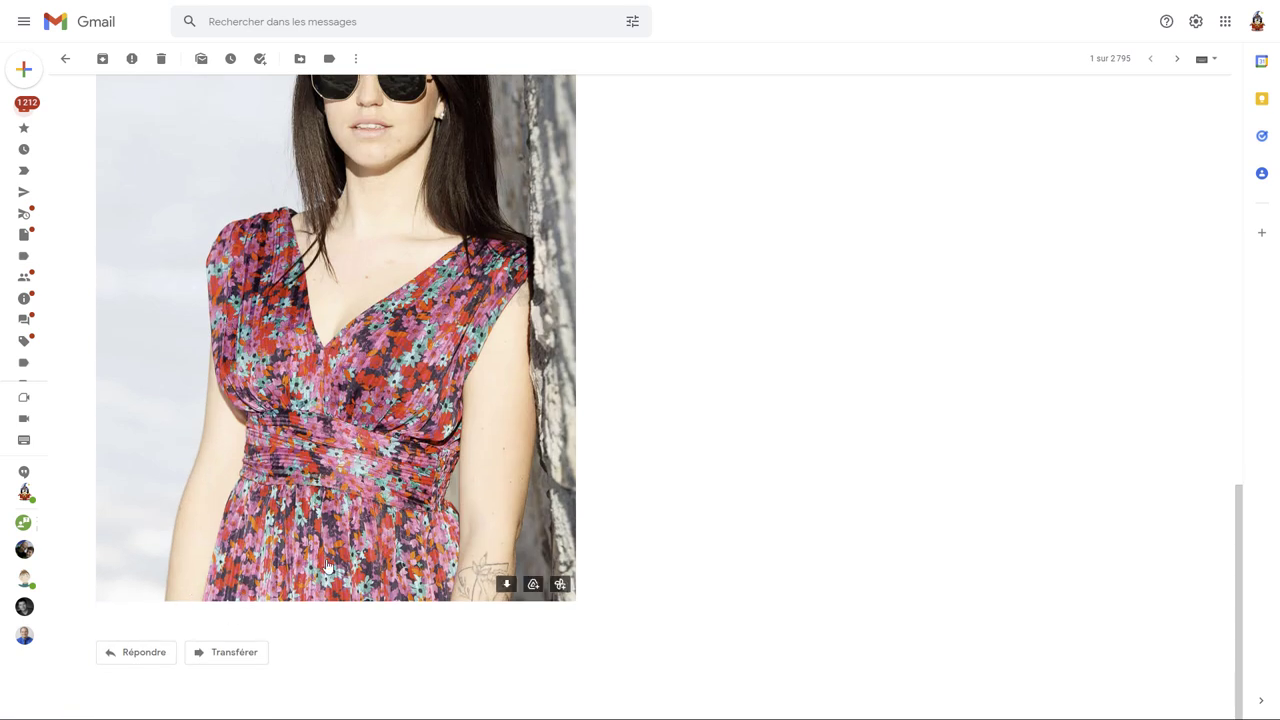
scroll(362, 478, "up", 10)
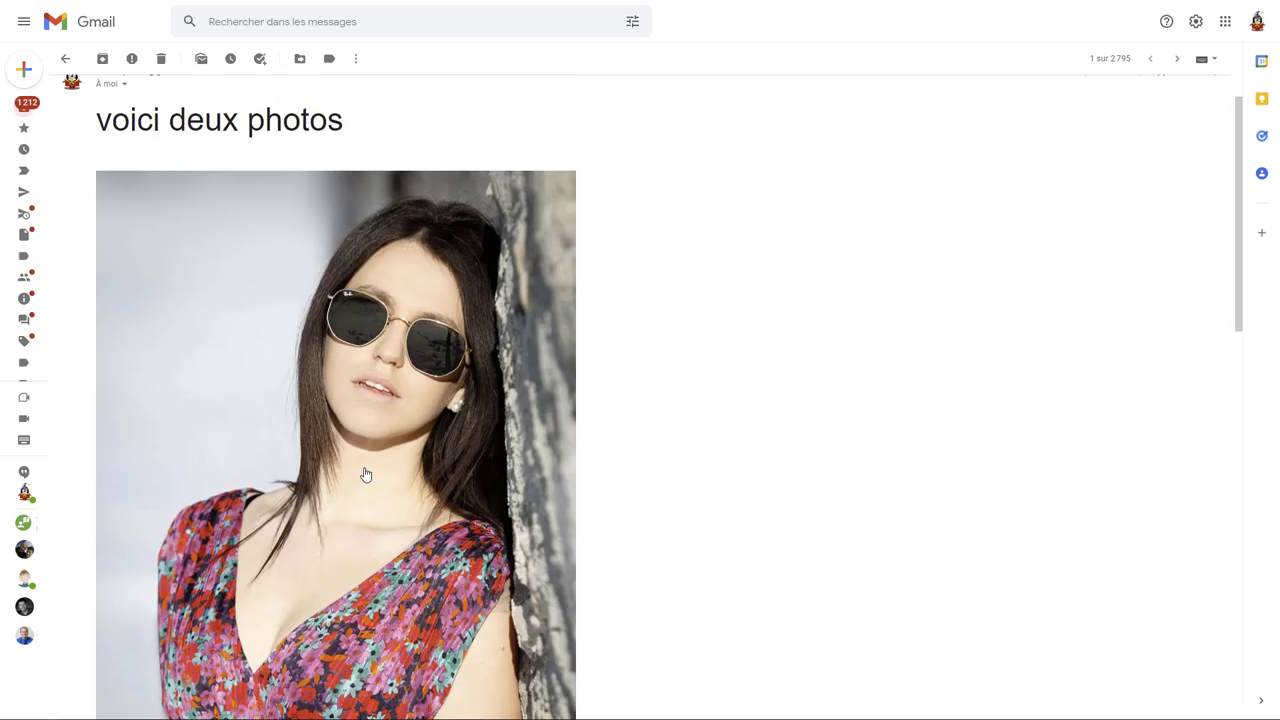